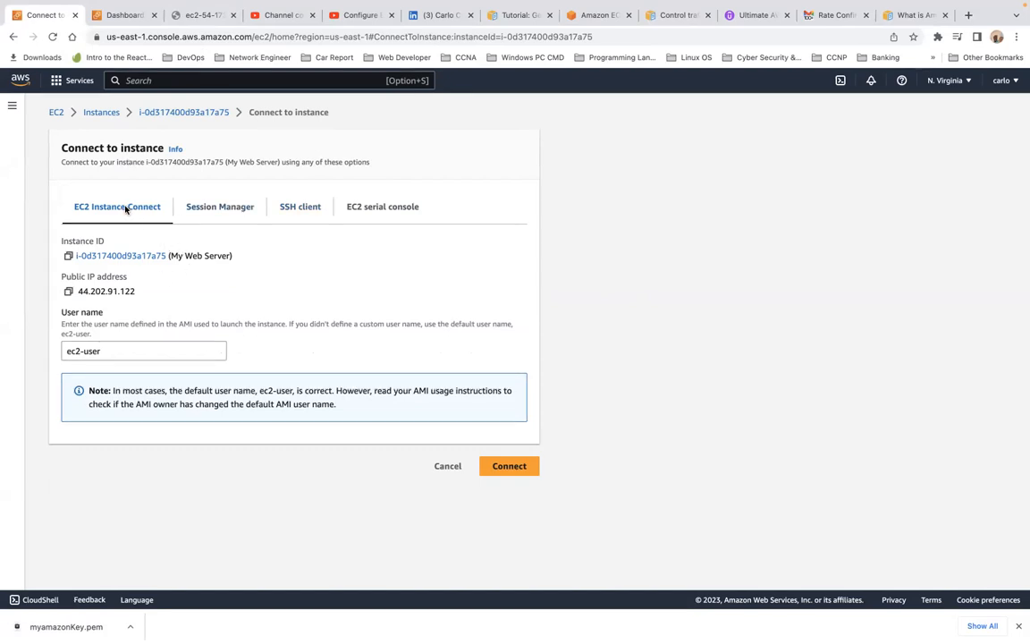
Step: Close the EC2 dashboard and ec2-54-17 pages, and connect to My Web Server through EC2 Instance Connect as ec2-user
left_click(133, 15)
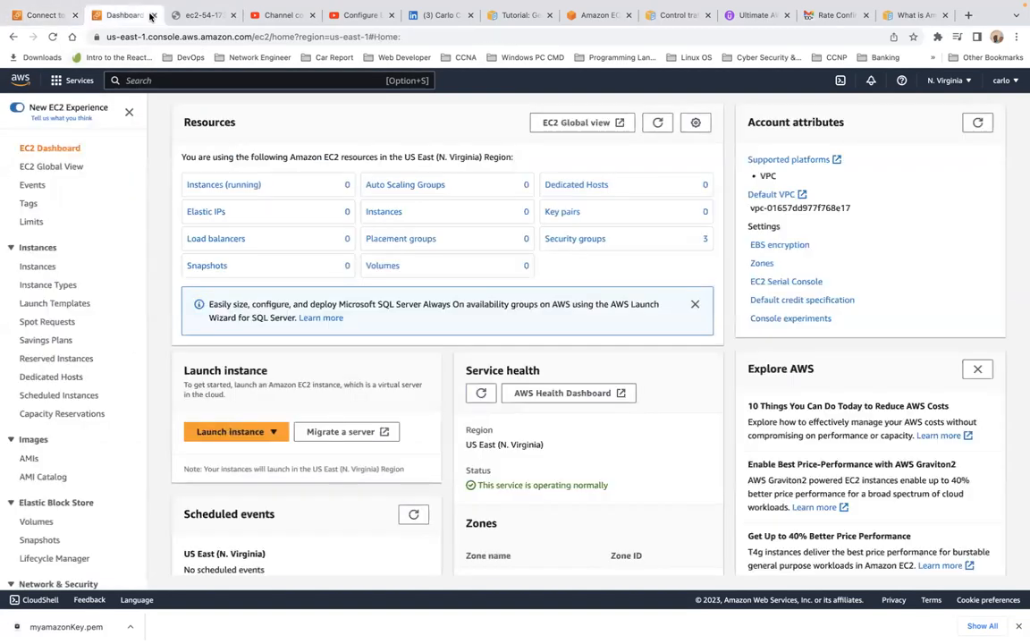
left_click(155, 15)
left_click(154, 16)
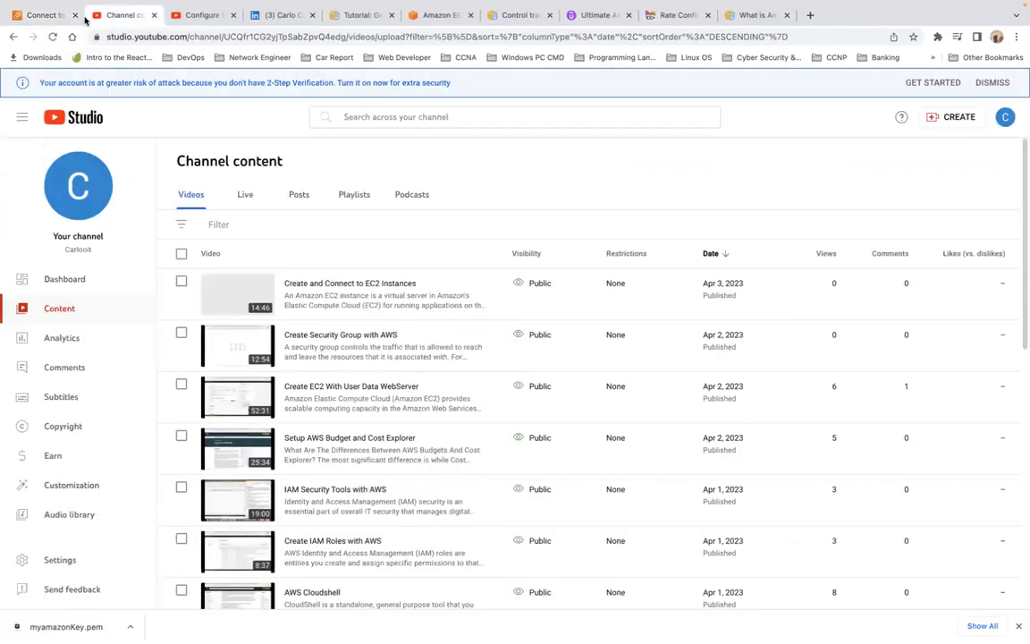
left_click(55, 16)
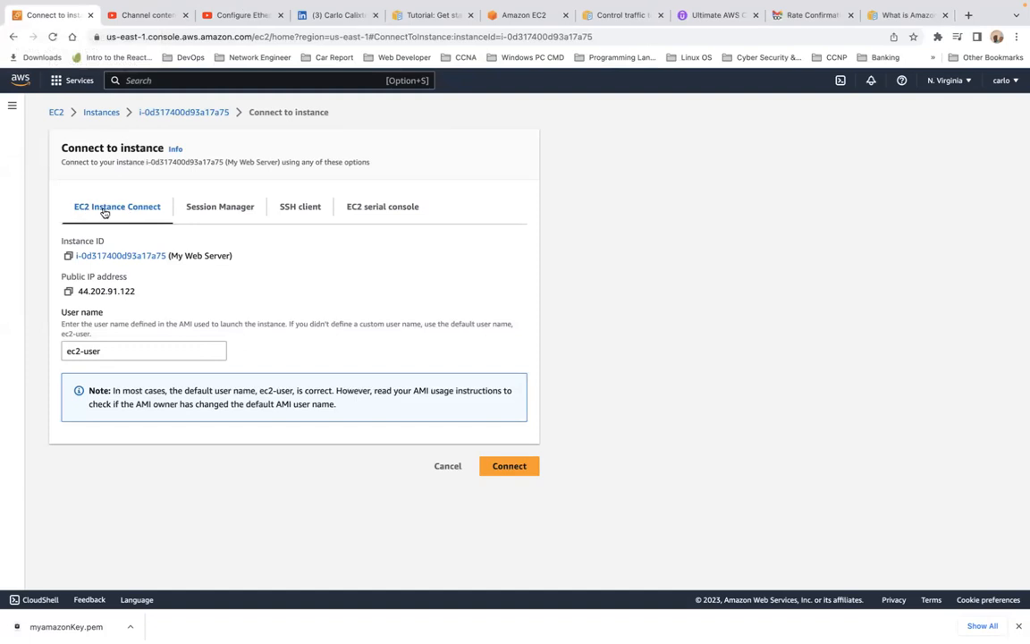
left_click(510, 466)
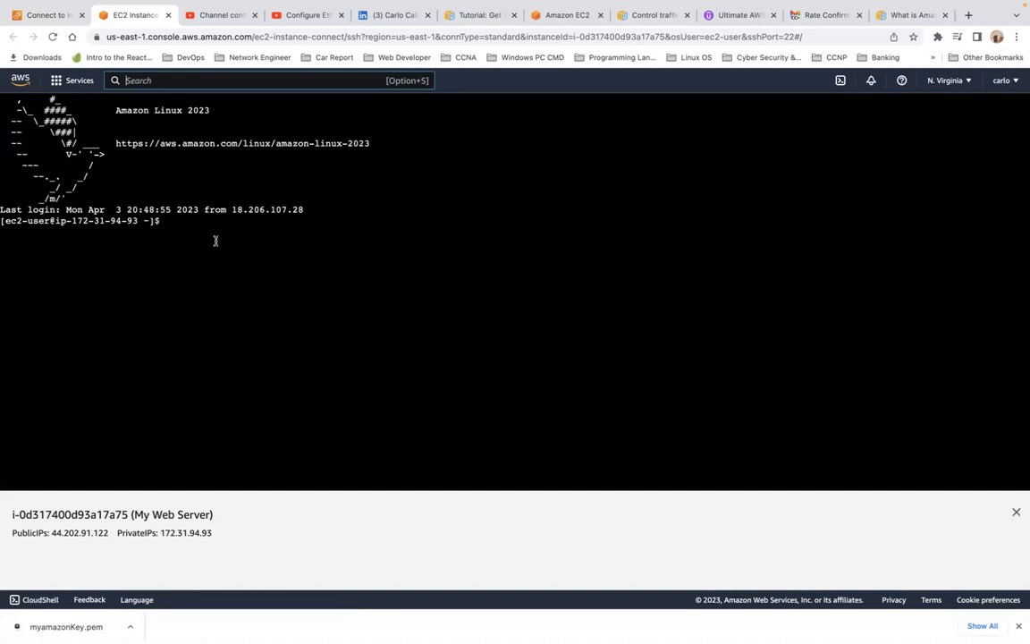
Step: Check the logged-in account in the instance's terminal with the whoami command
left_click(179, 230)
key("Return")
key("Return")
key("Return")
key("Return")
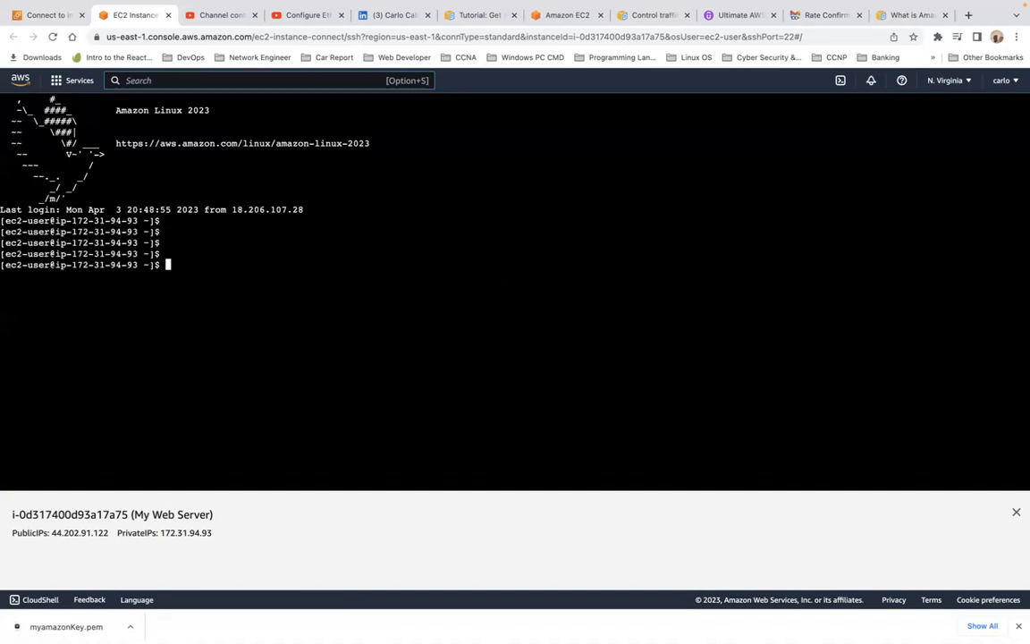
type("whoami")
key("Return")
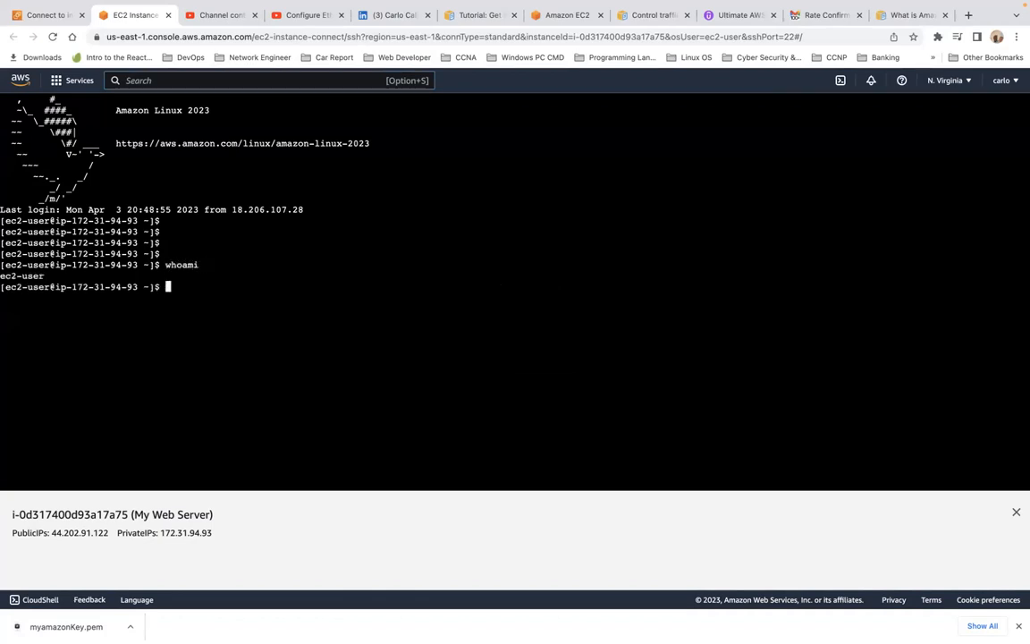
Step: Test the instance's internet connectivity by pinging google.com, and stop the ping after a few replies
key("Return")
key("Return")
key("Return")
type("ping go")
key("BackSpace")
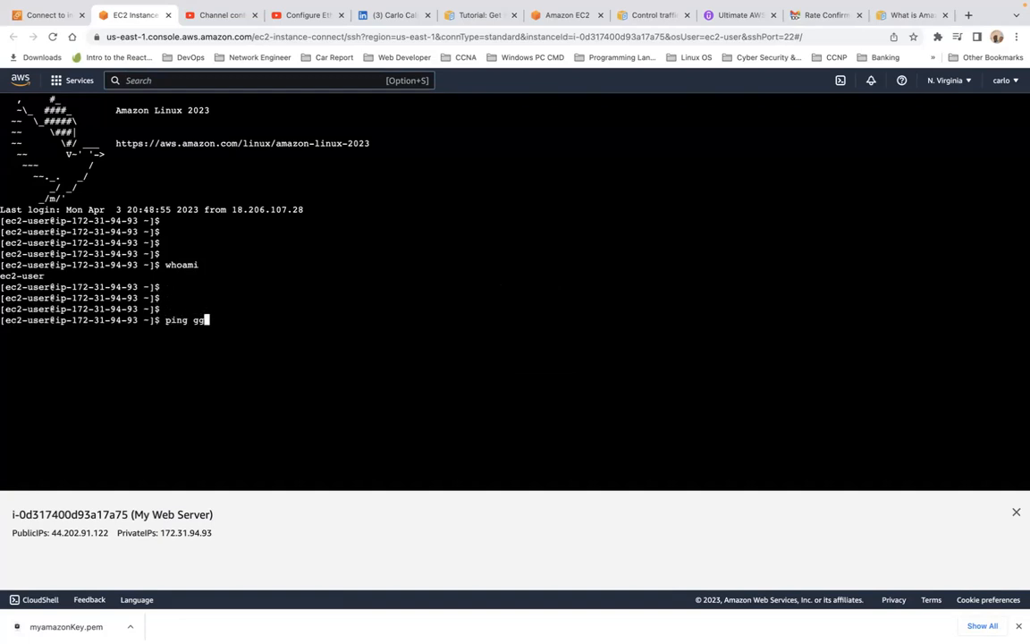
type("oogle.com")
key("Return")
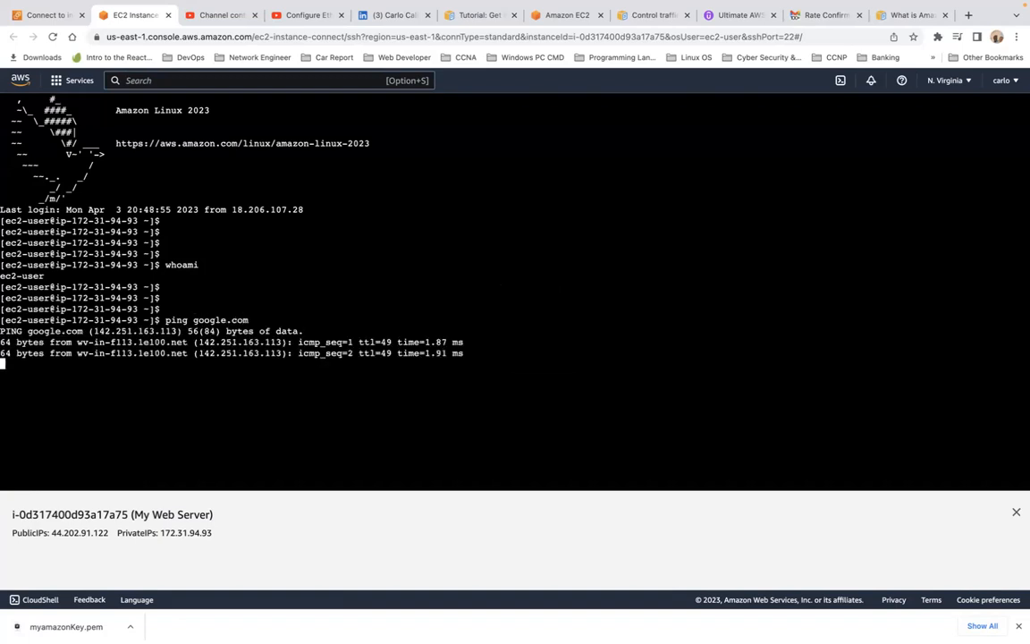
key("ctrl+c")
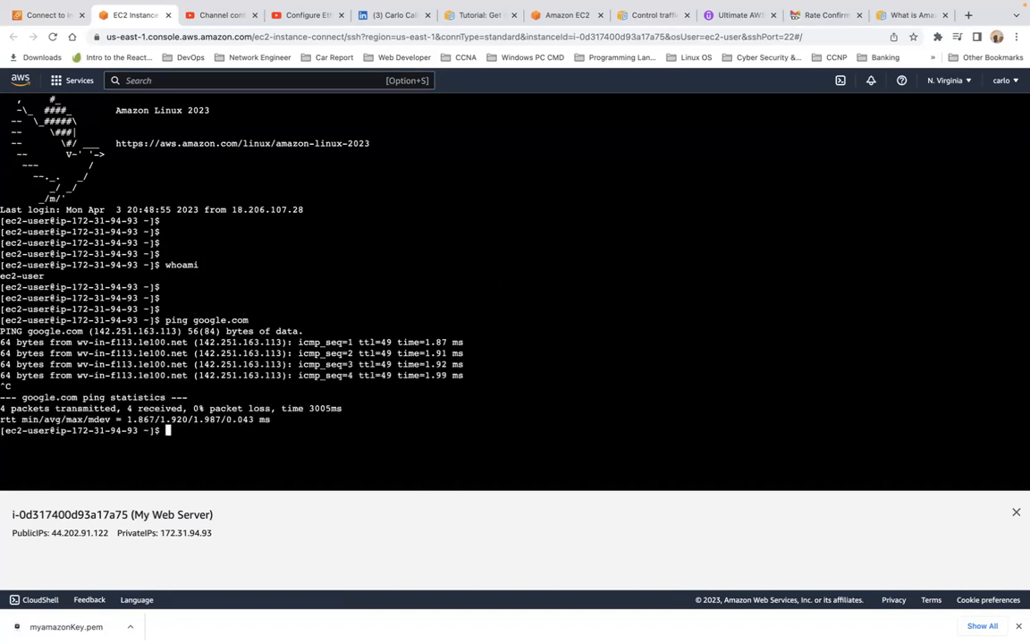
Step: Try to list the account's IAM users from the instance with aws iam list-users
key("Return")
key("Return")
key("Return")
key("Return")
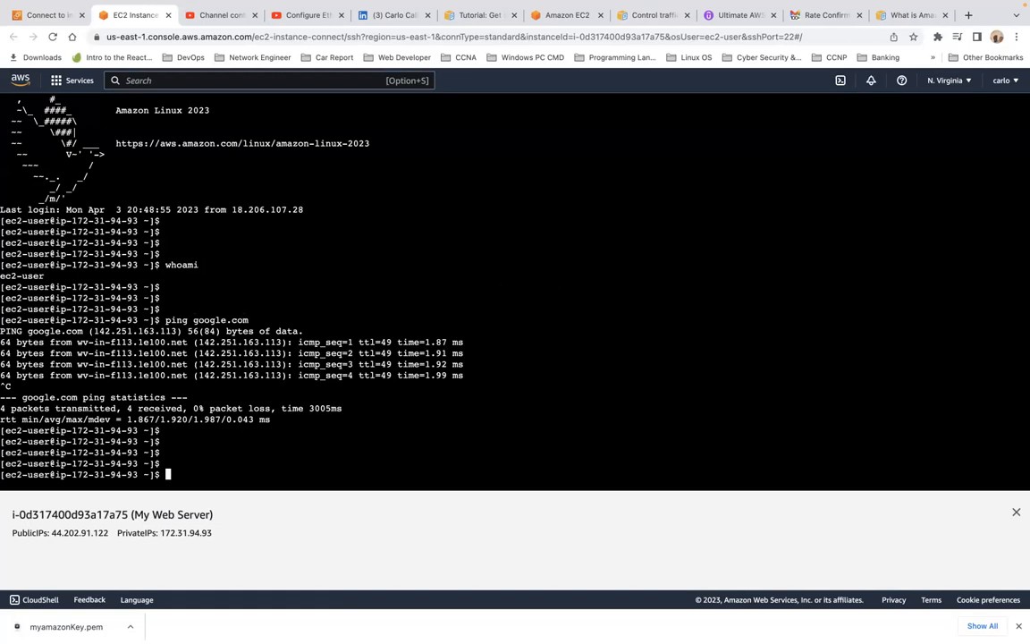
type("aws ")
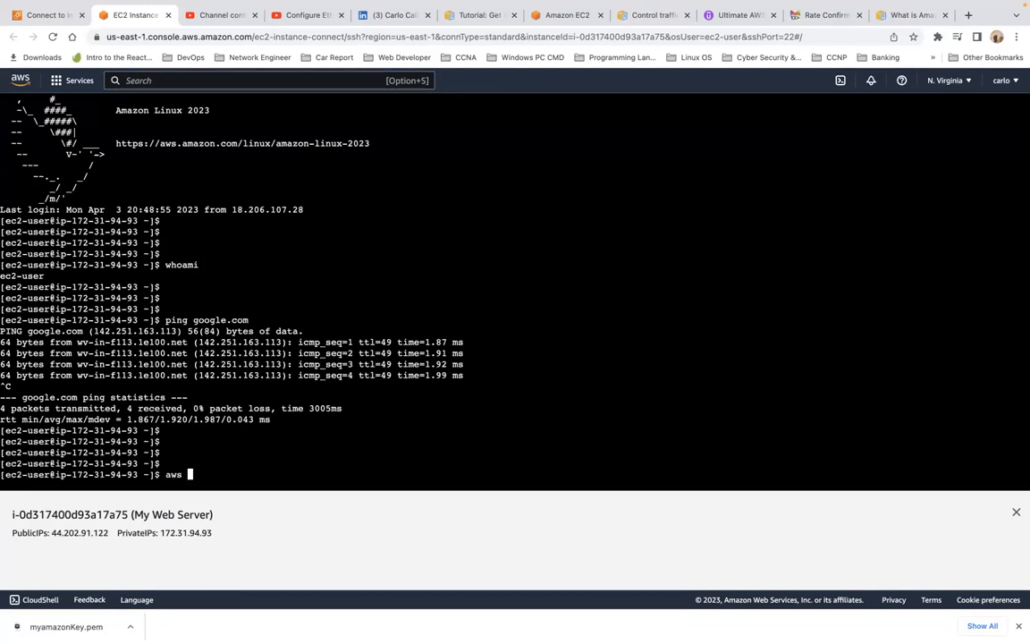
type("iam list")
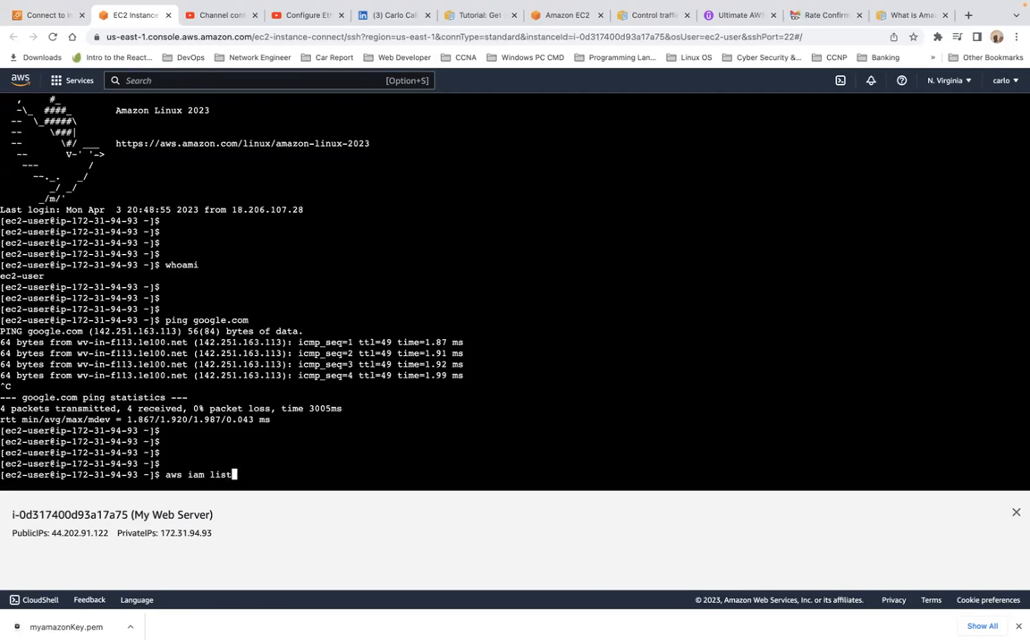
type("-users")
key("Return")
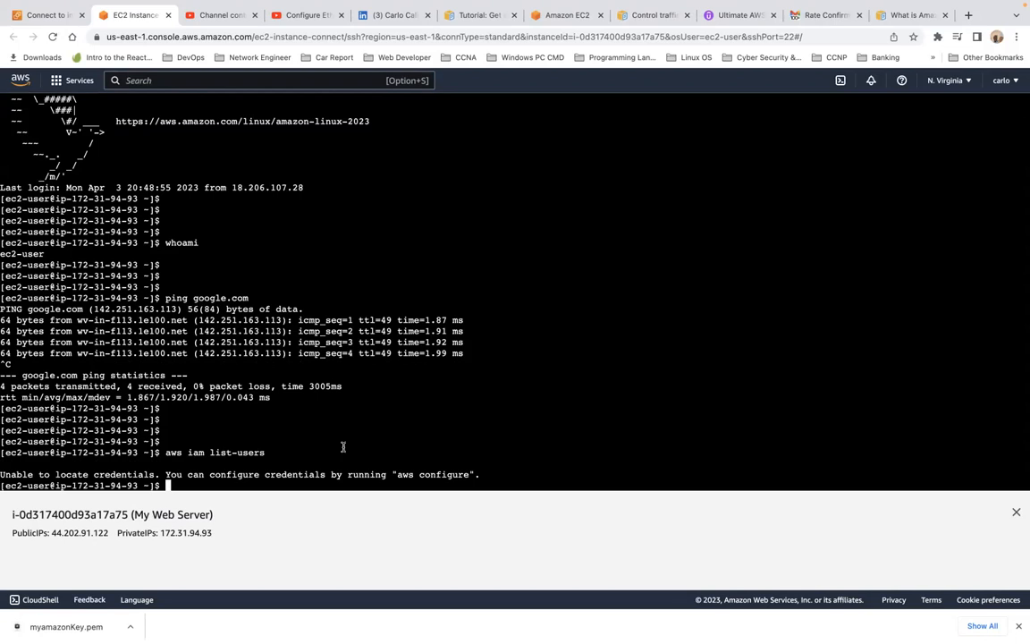
Step: Run aws configure and leave the access key ID, secret access key, default region and output format blank
key("Return")
key("Return")
key("Return")
key("Return")
key("Return")
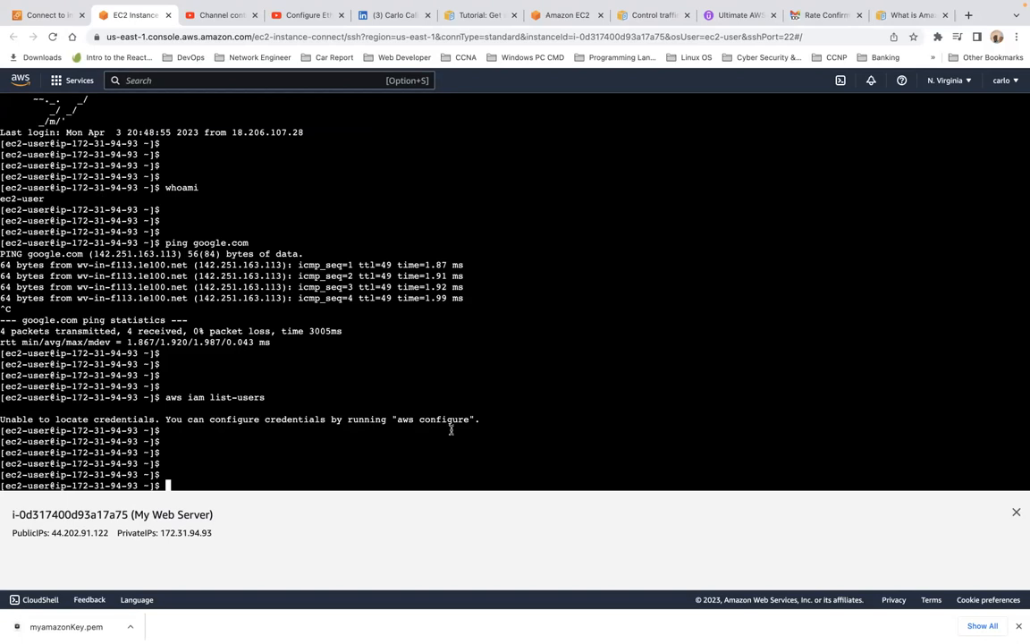
type("aws configure")
key("Return")
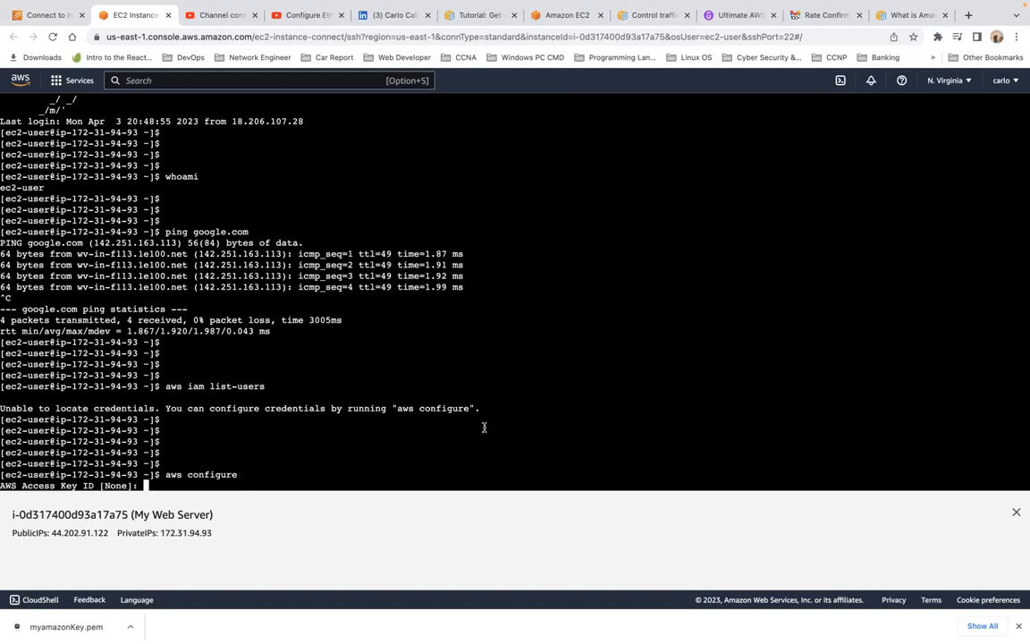
key("Return")
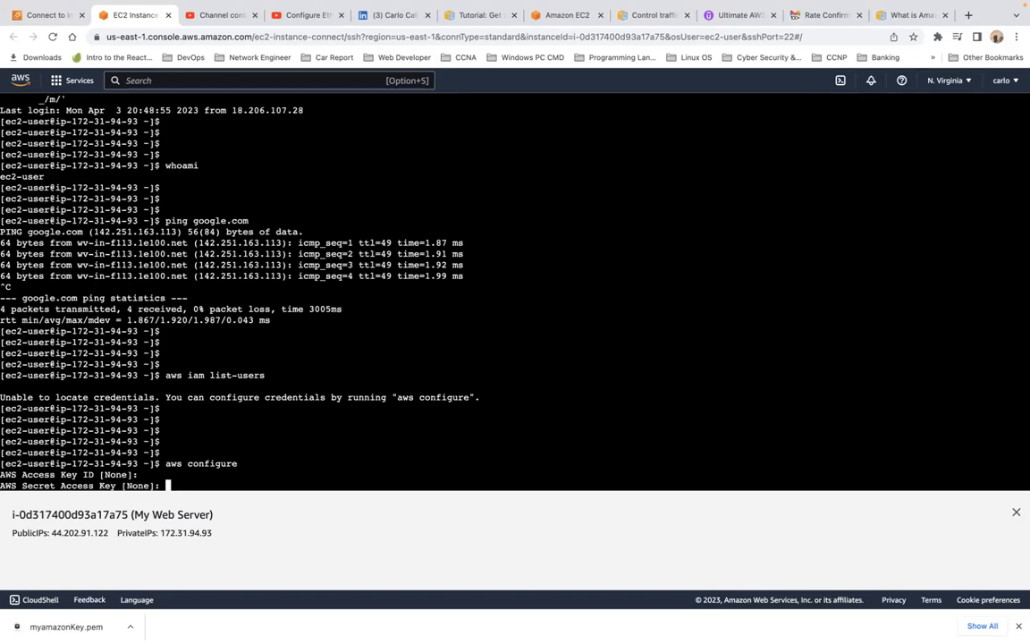
key("Return")
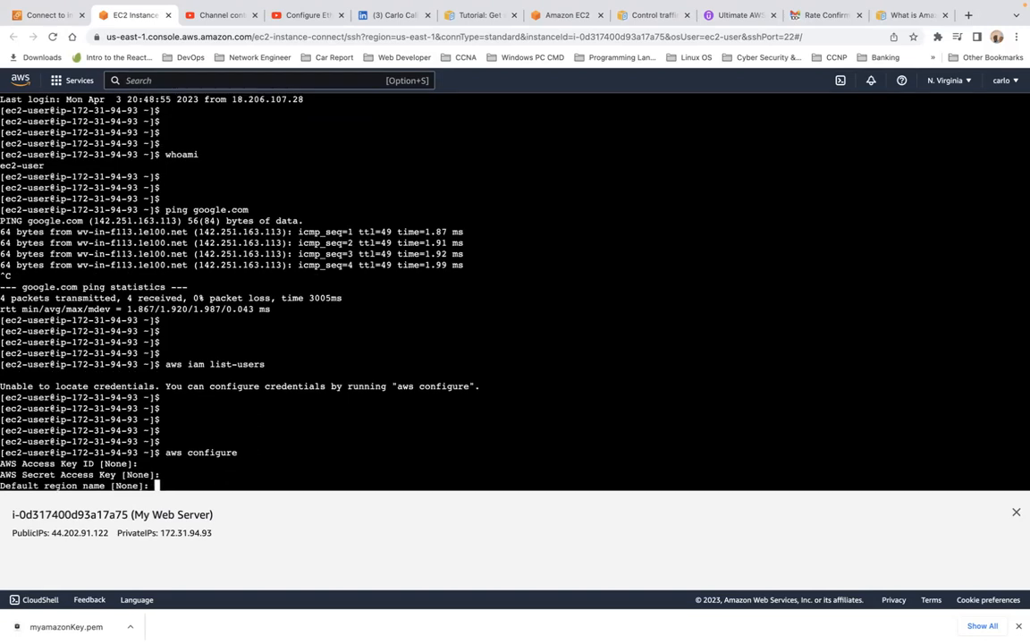
key("Return")
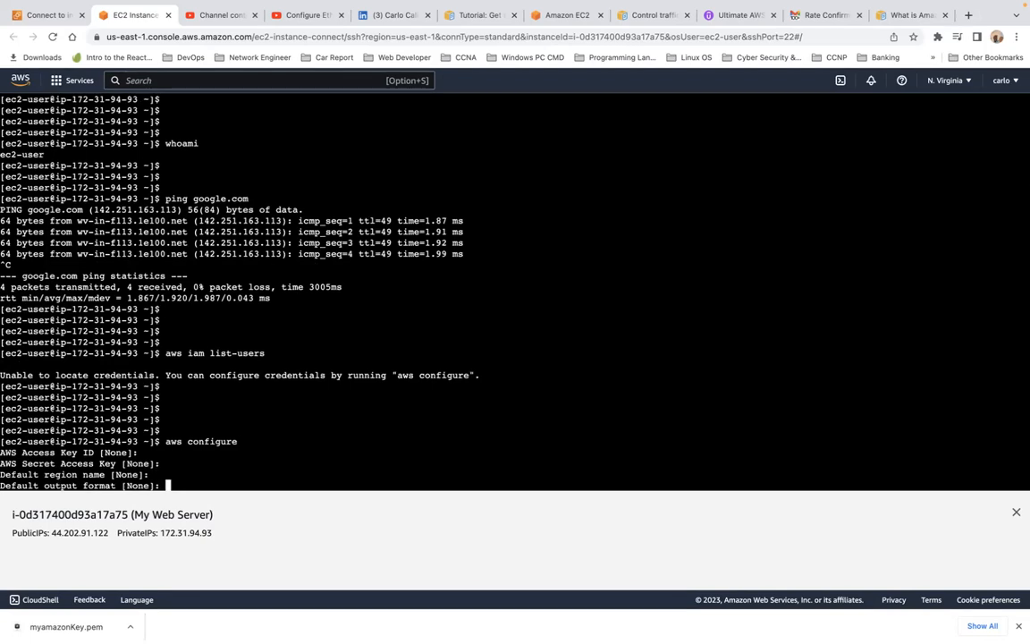
key("Return")
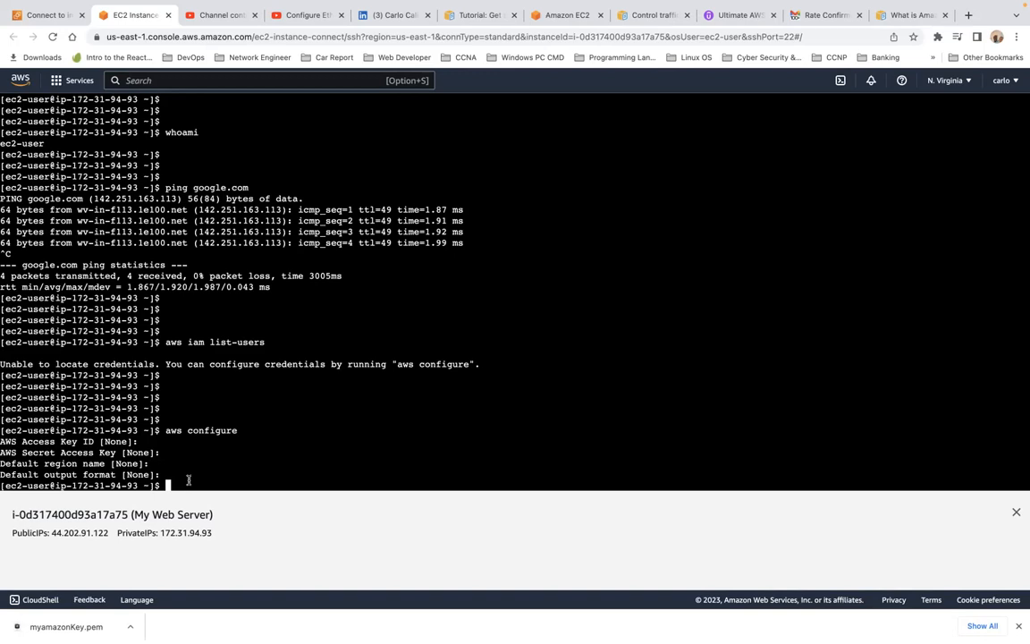
triple_click(110, 451)
triple_click(118, 442)
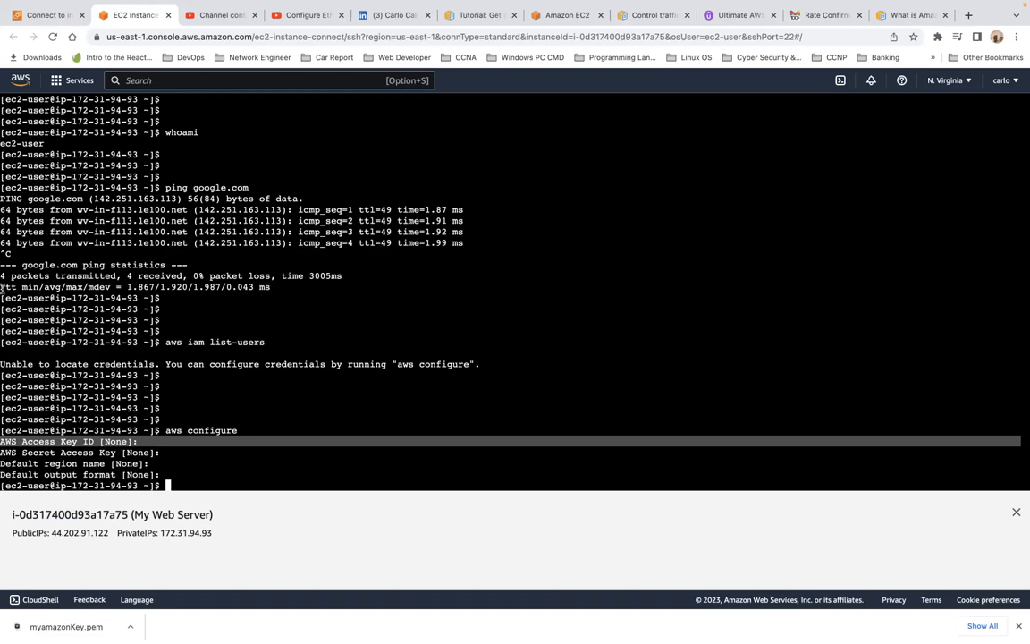
Step: Return to the AWS console page, search for iam and open the IAM service's dashboard
left_click(47, 15)
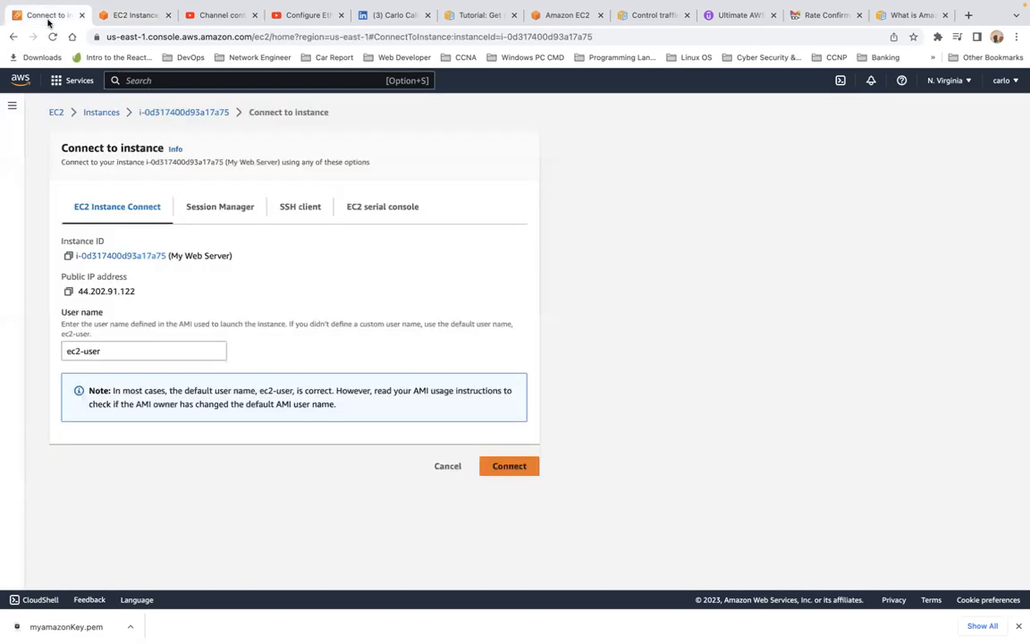
left_click(203, 81)
type("iam")
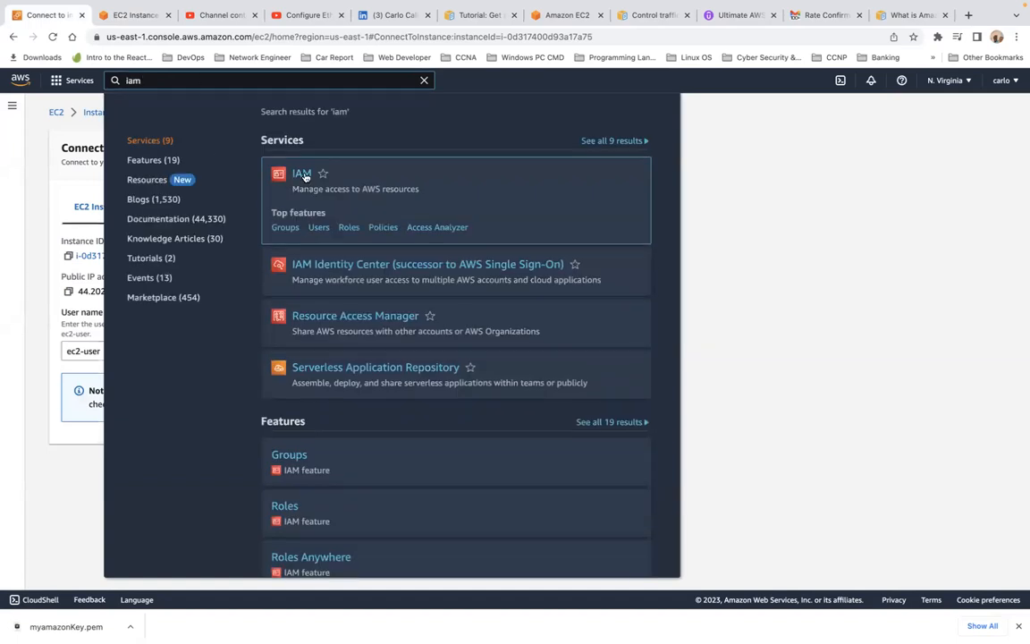
left_click(302, 175)
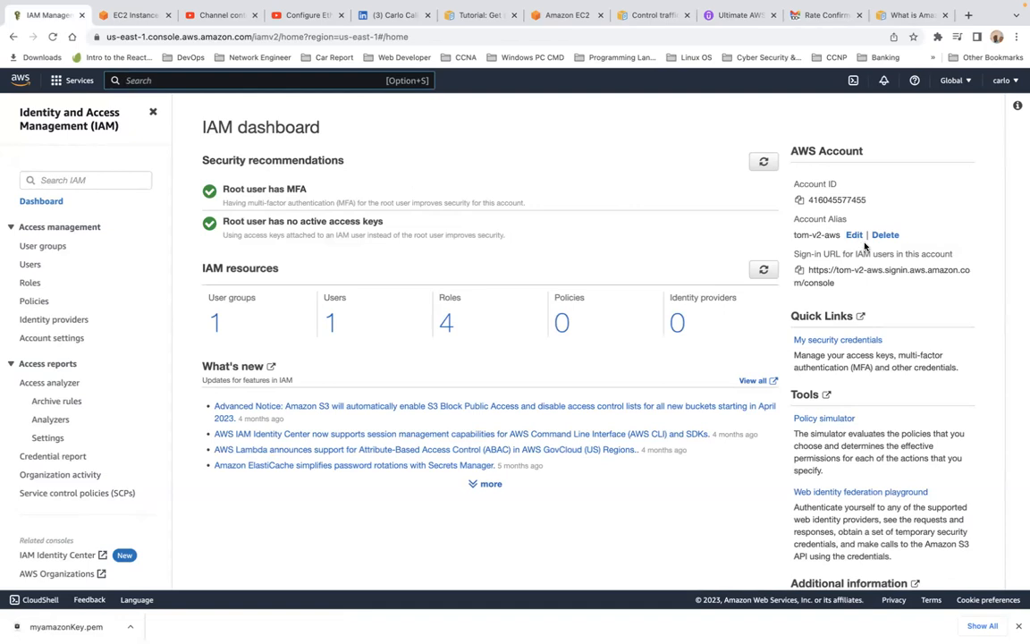
left_click(856, 236)
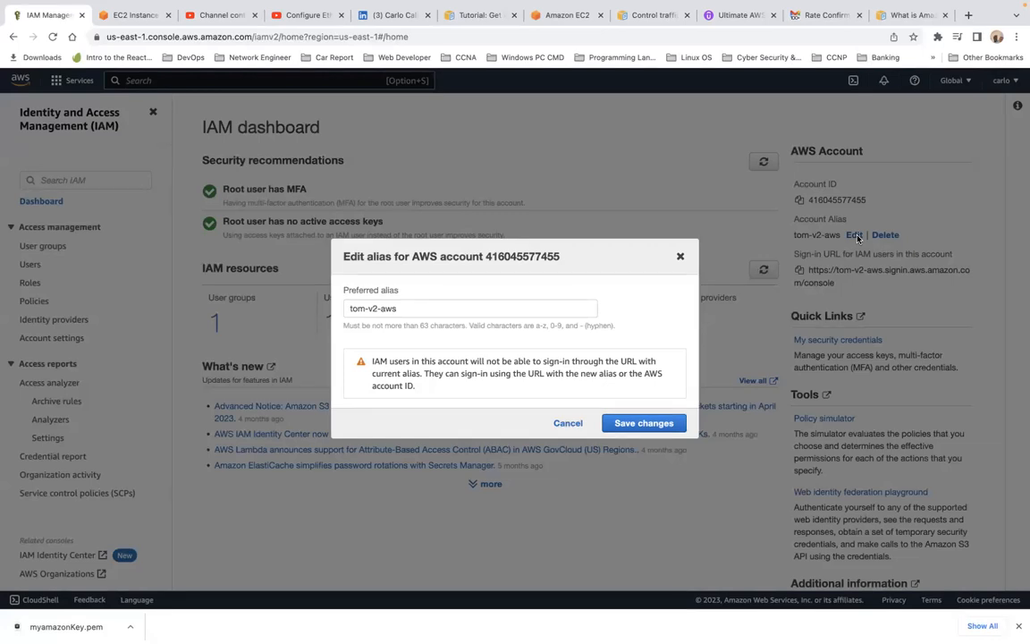
left_click(478, 310)
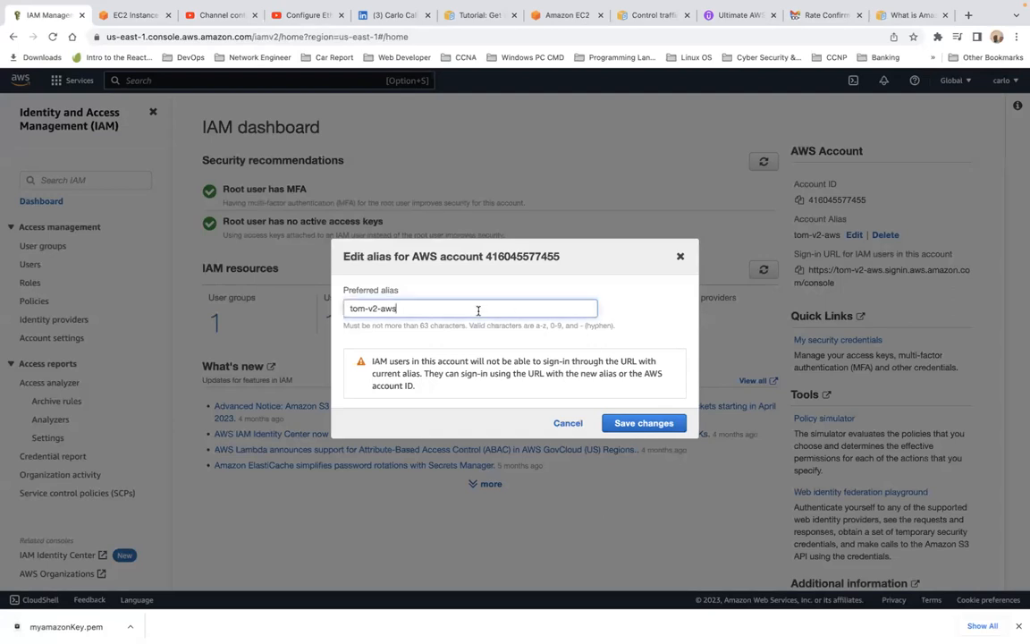
left_click(634, 428)
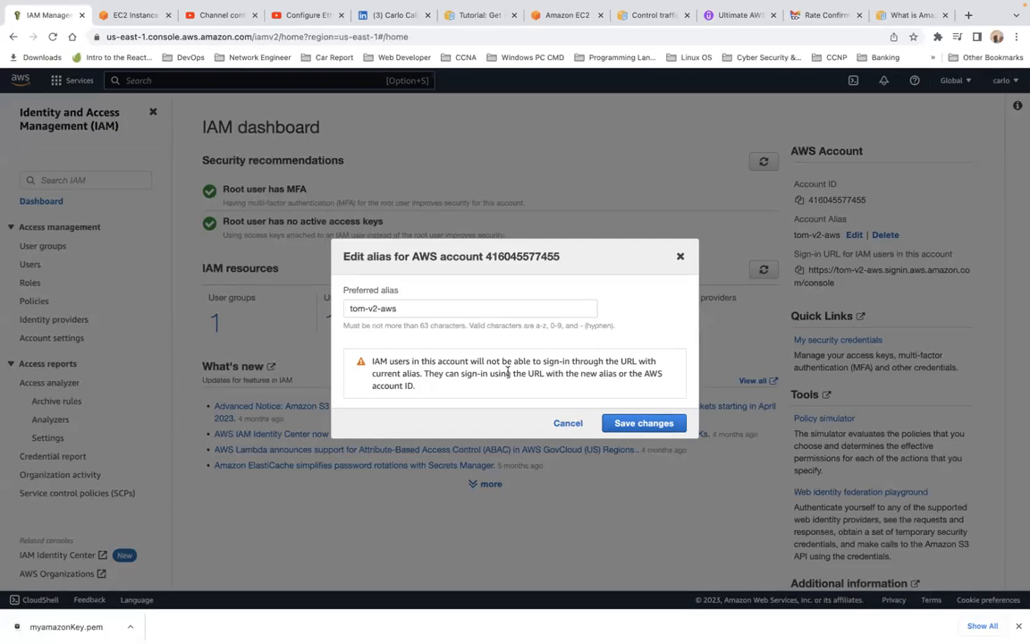
left_click(566, 424)
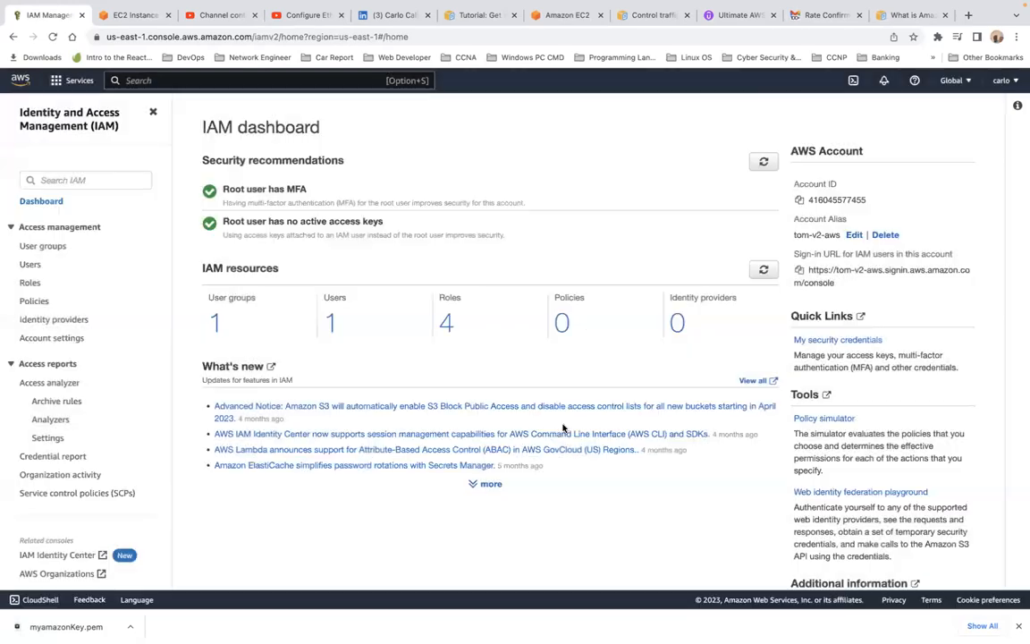
Step: Start creating an IAM role with AWS service as the trusted entity type and EC2 as the use case
left_click(32, 284)
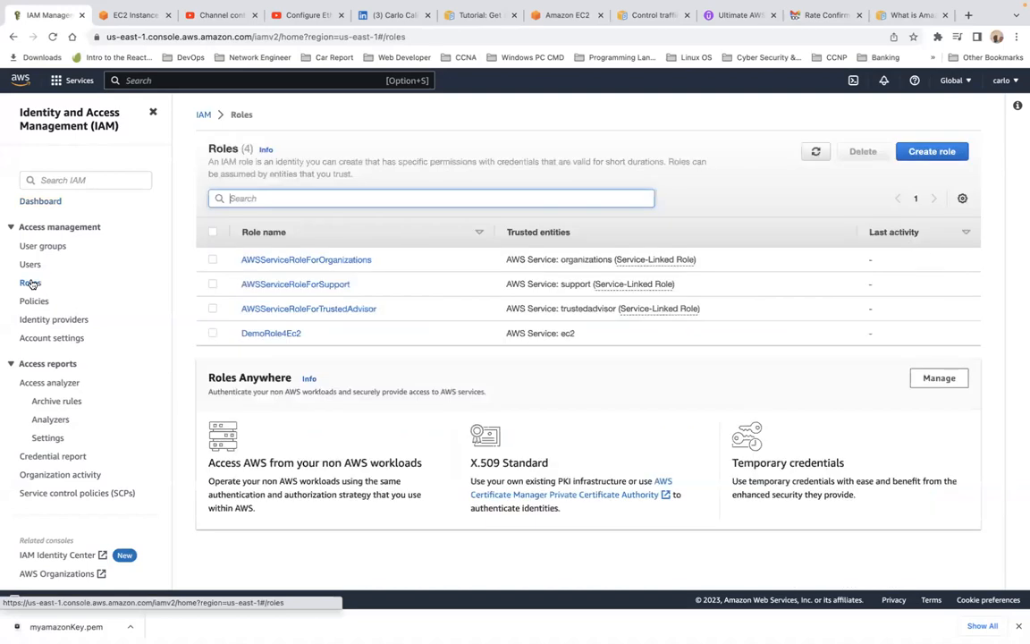
left_click(935, 153)
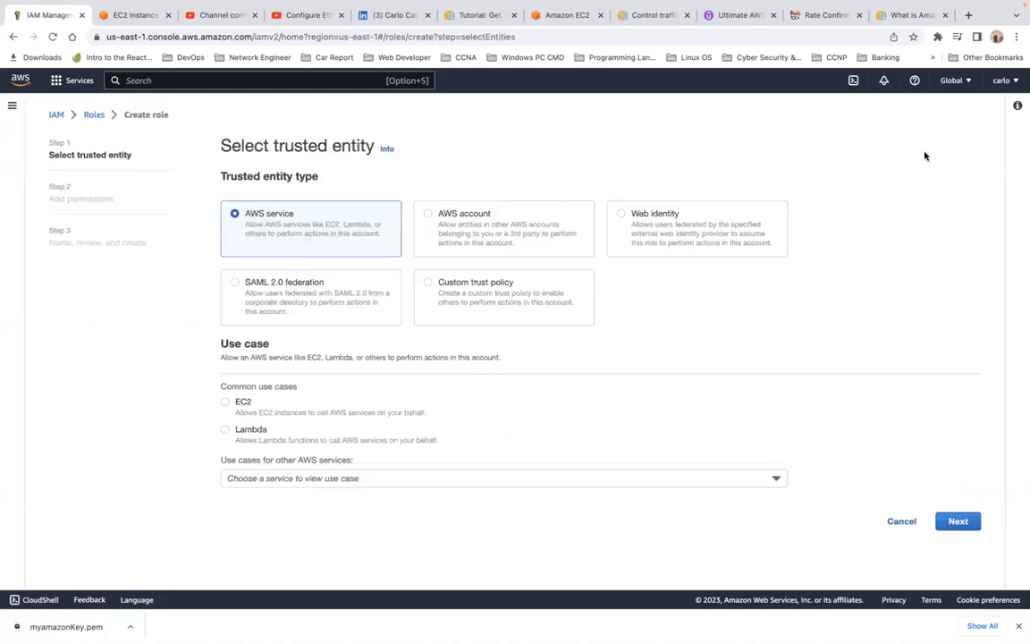
left_click(224, 401)
left_click(954, 518)
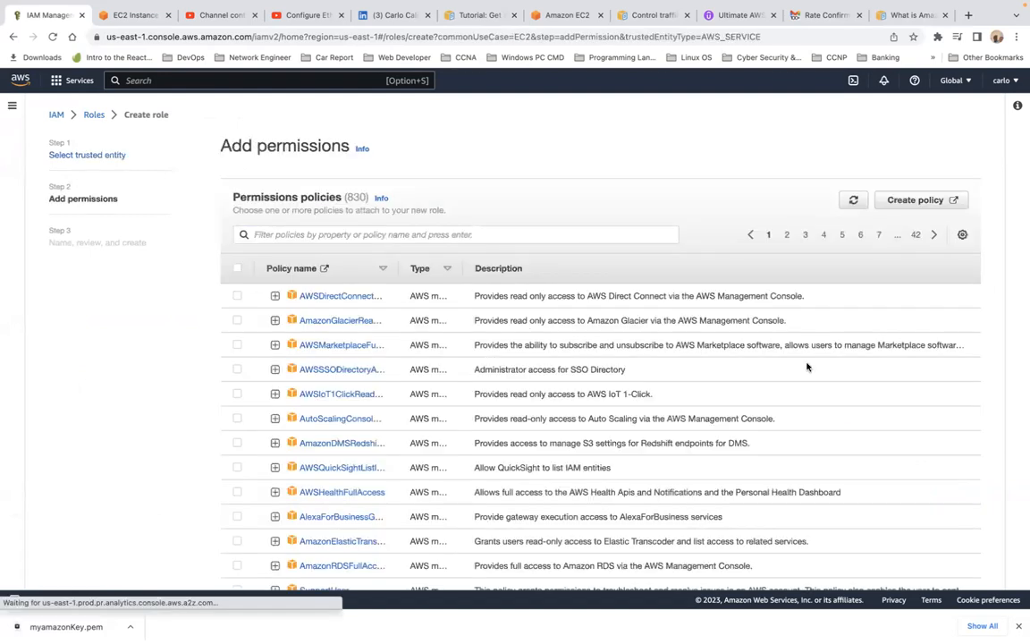
Step: Filter the permissions policies by IamRea, attach IAMReadOnlyAccess to the role, and continue to the naming and review stage
left_click(352, 236)
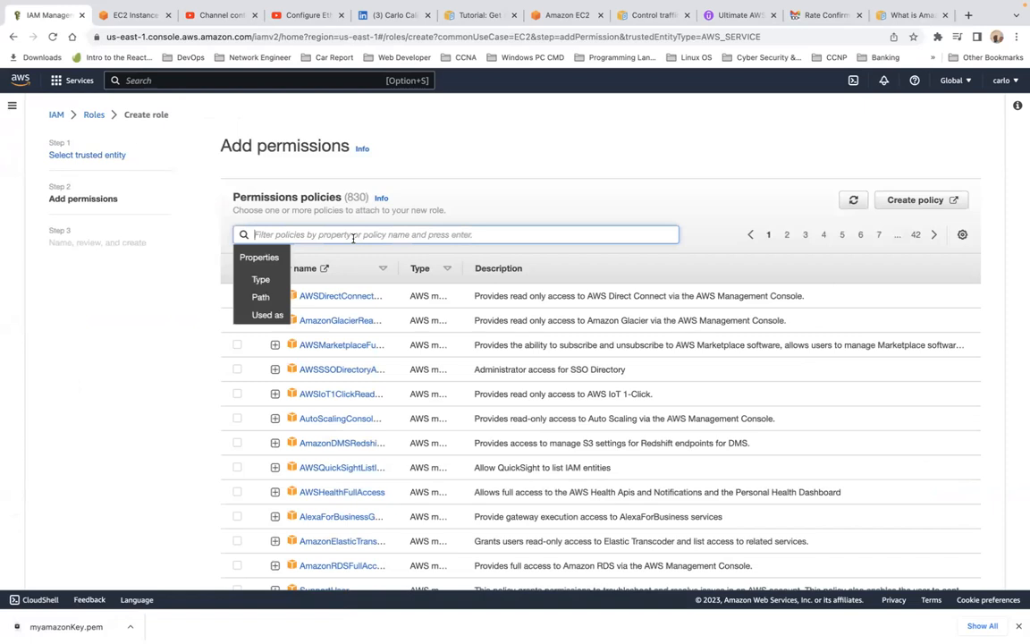
type("rea")
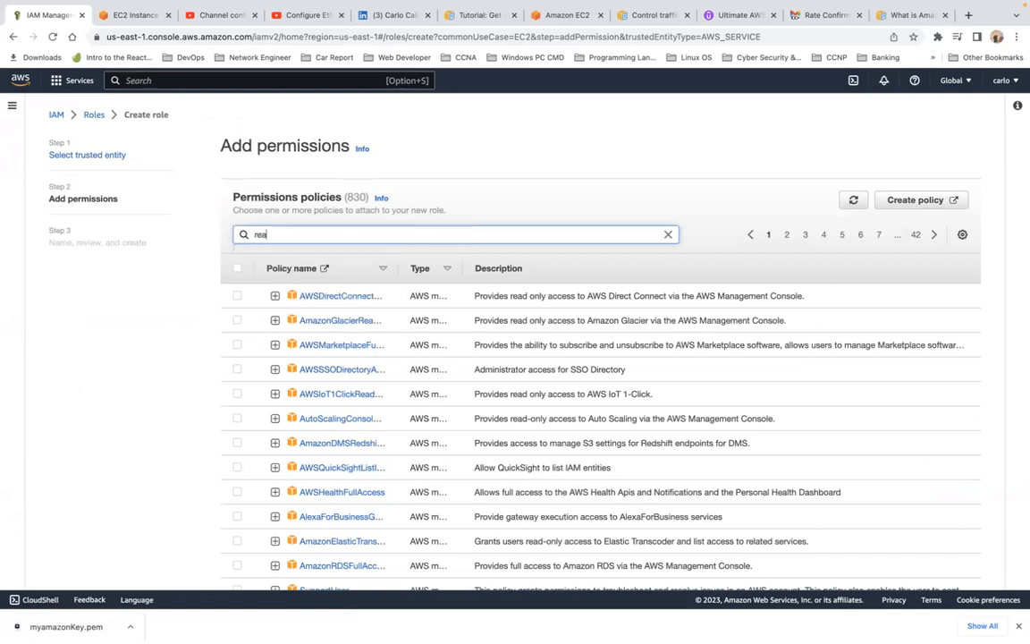
key("BackSpace")
key("BackSpace")
type("iam")
key("Return")
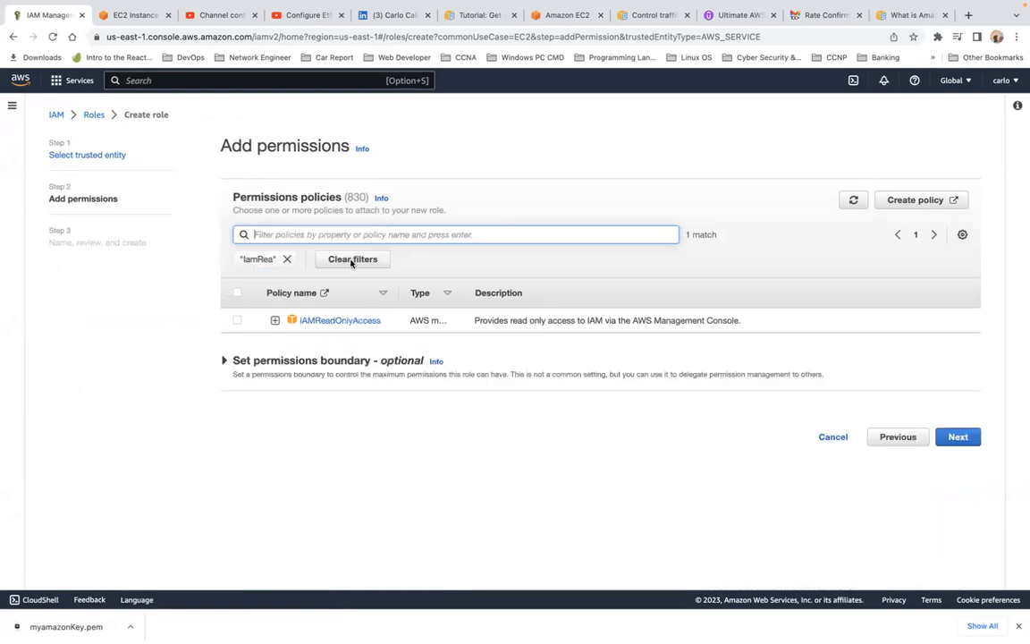
left_click(236, 320)
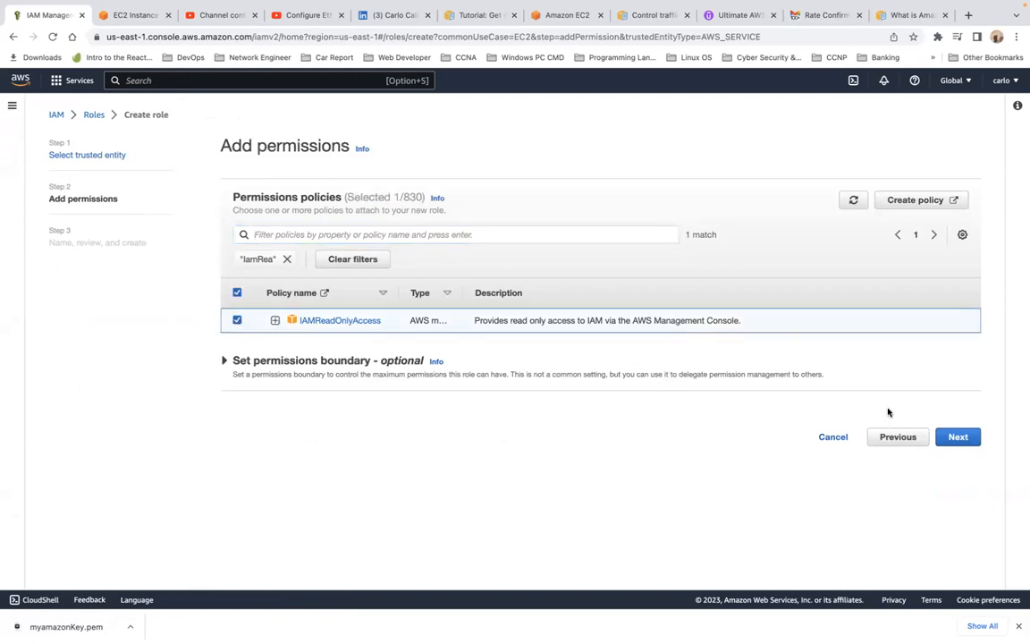
left_click(959, 437)
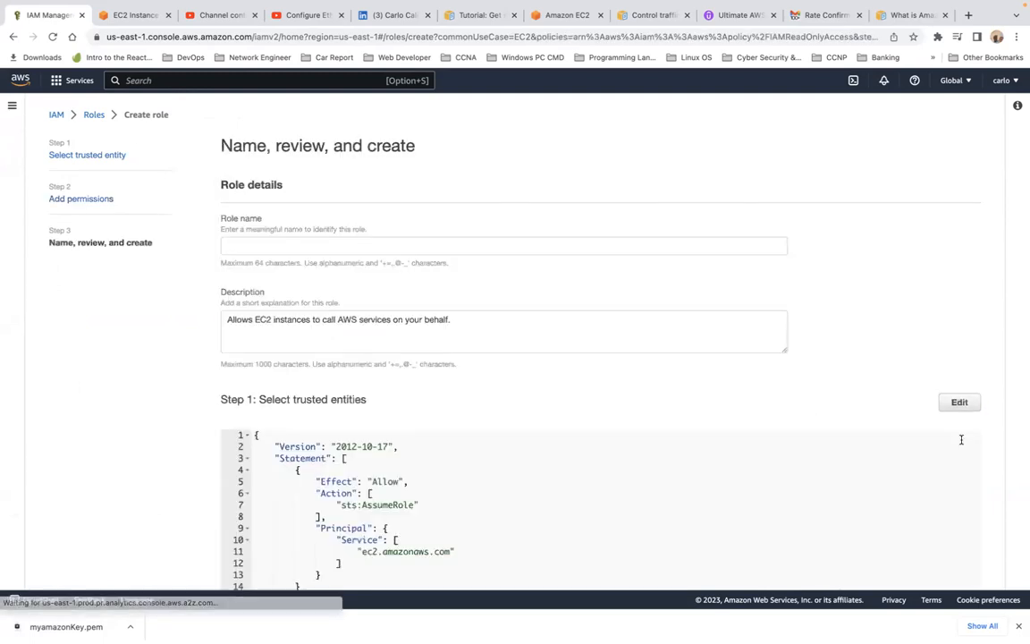
Step: Name the role Demo and create it with the IAMReadOnlyAccess policy attached
left_click(326, 248)
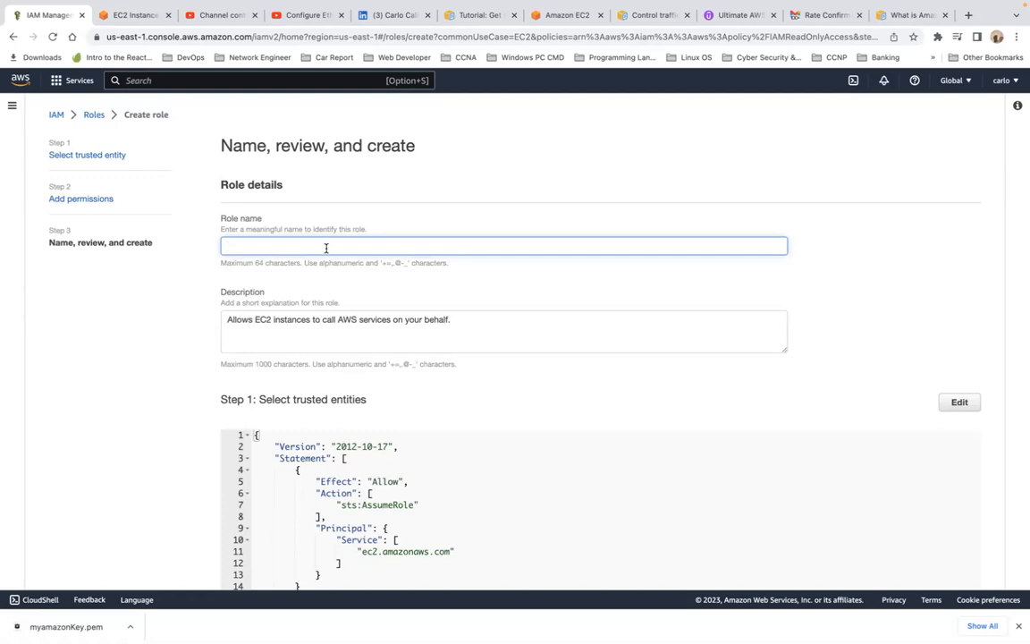
type("De")
type("emo")
scroll(727, 305, "down", 5)
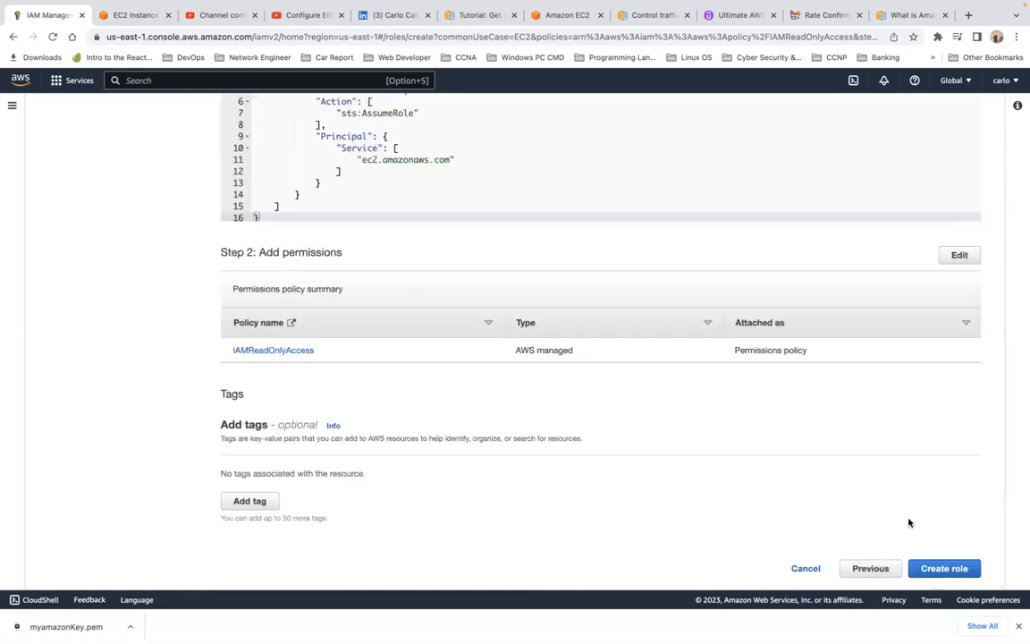
left_click(943, 568)
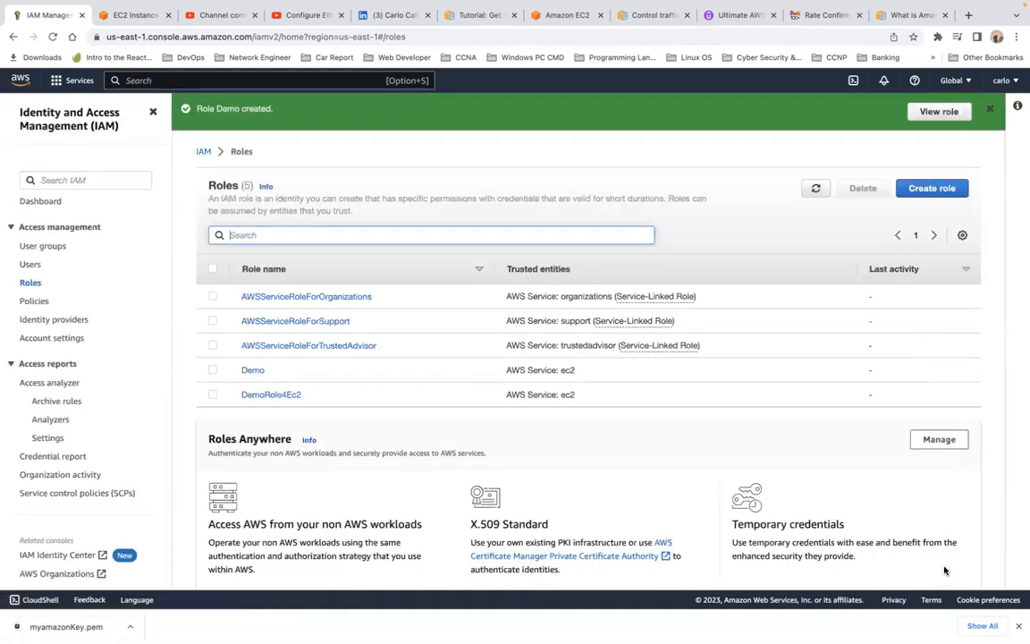
Step: Open the IAM users list and try to create another user with the existing user's first name
left_click(32, 286)
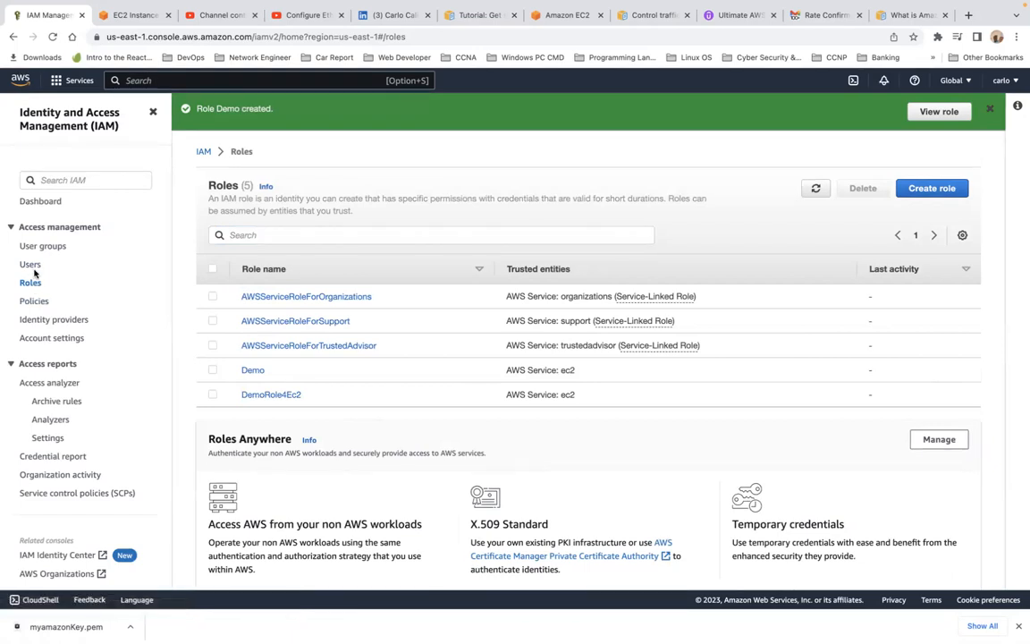
left_click(30, 265)
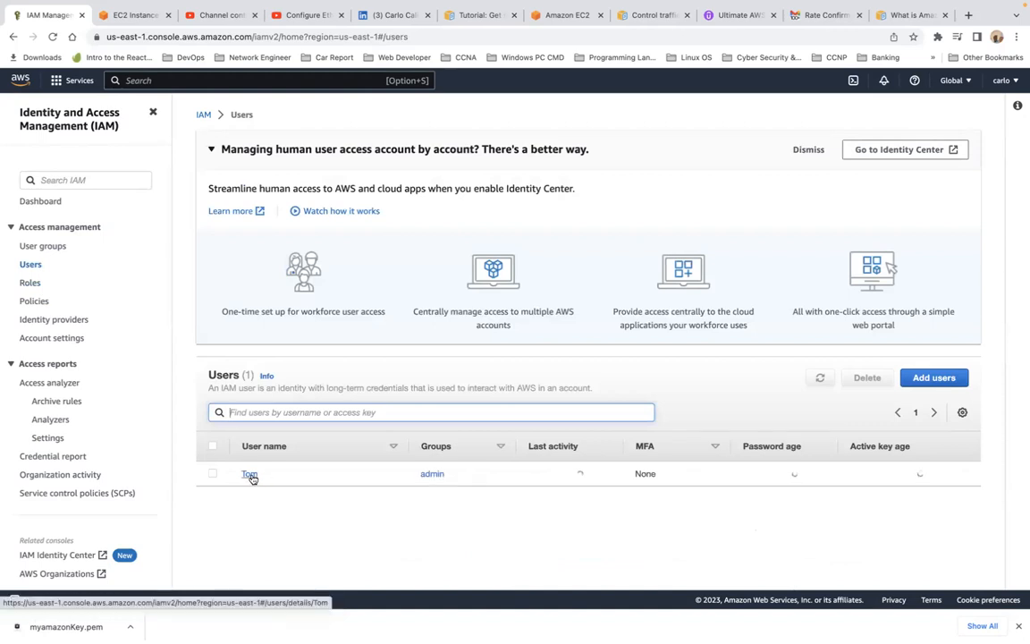
left_click(933, 382)
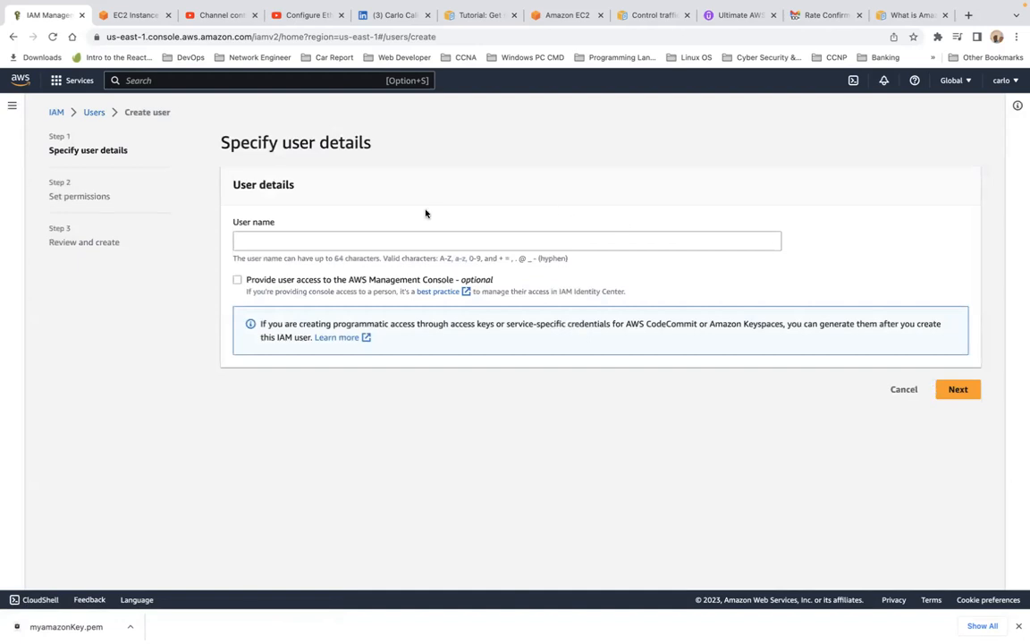
left_click(314, 239)
type("ti")
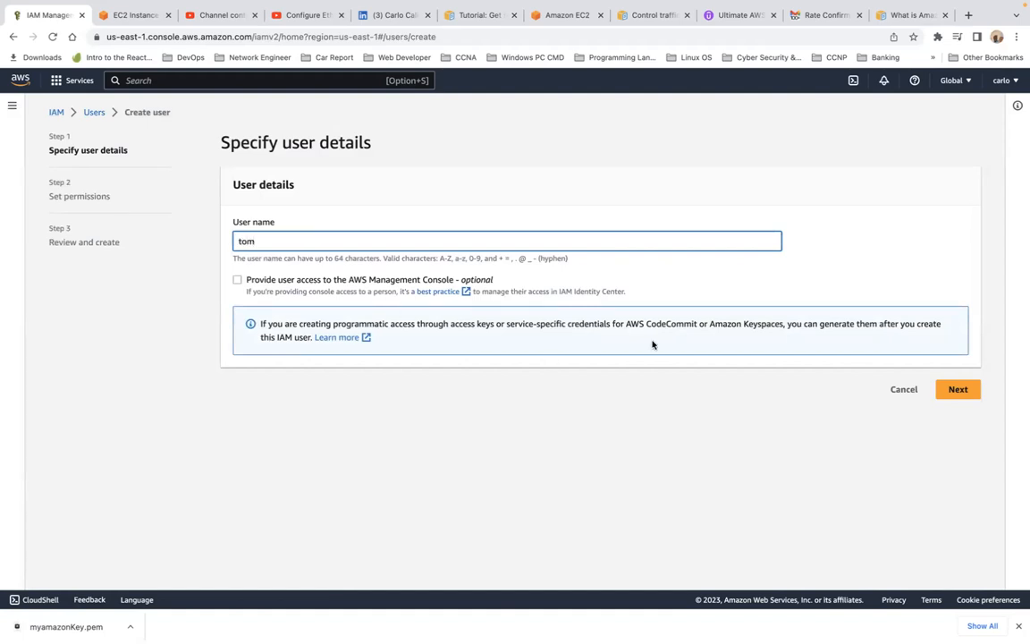
left_click(947, 390)
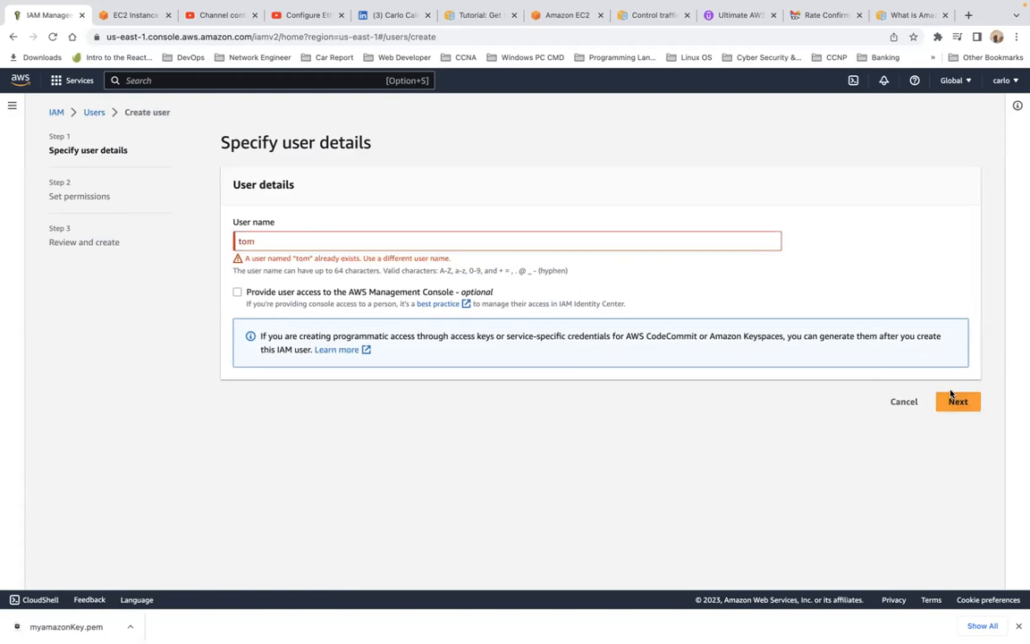
left_click(92, 114)
left_click(662, 401)
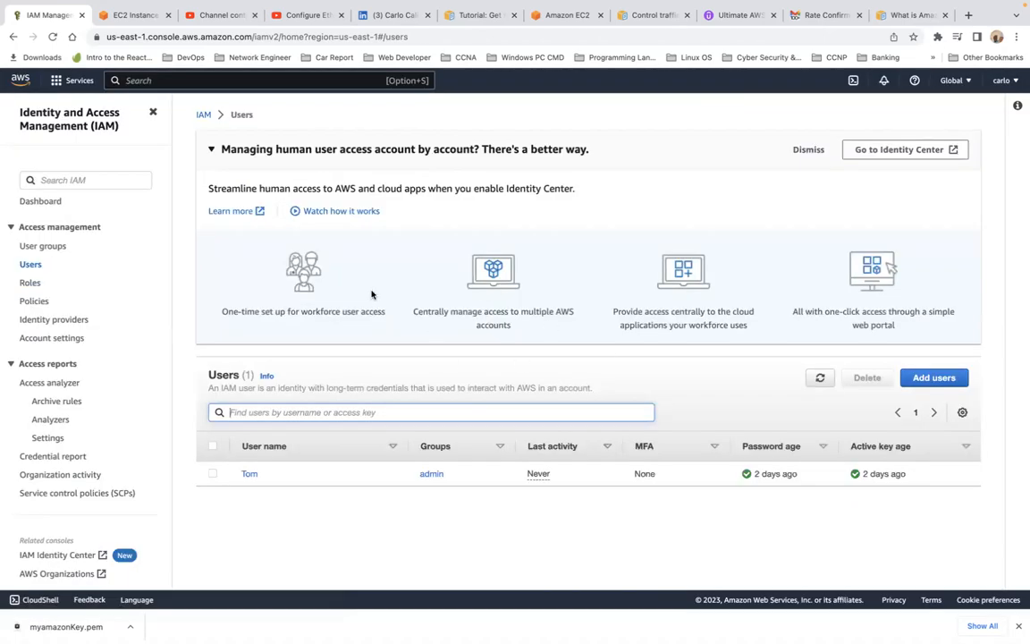
Step: Open the existing IAM user's details and start adding permissions to the user
left_click(250, 474)
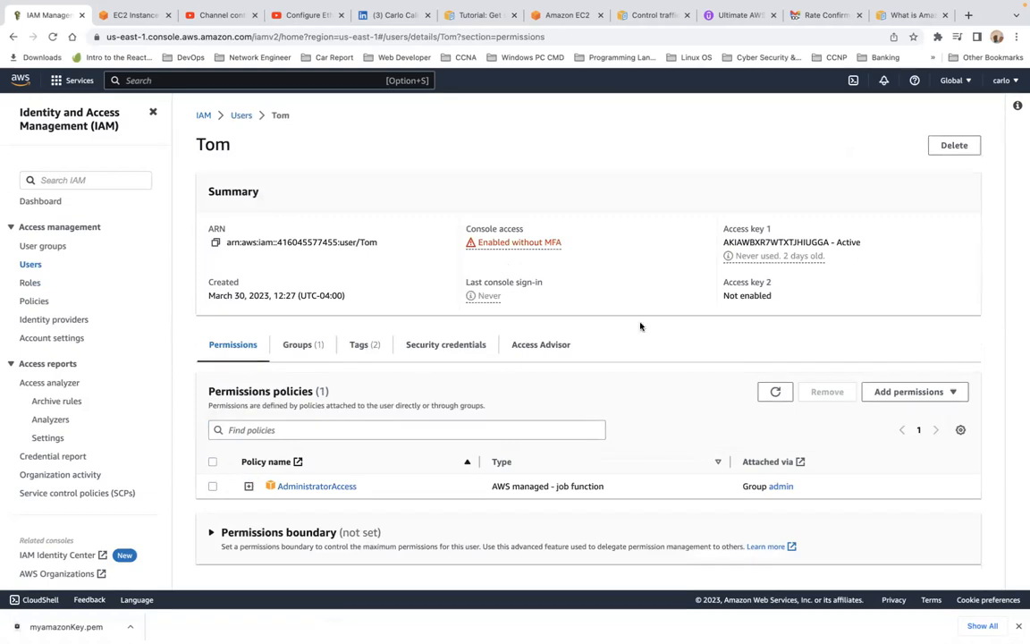
scroll(823, 337, "down", 1)
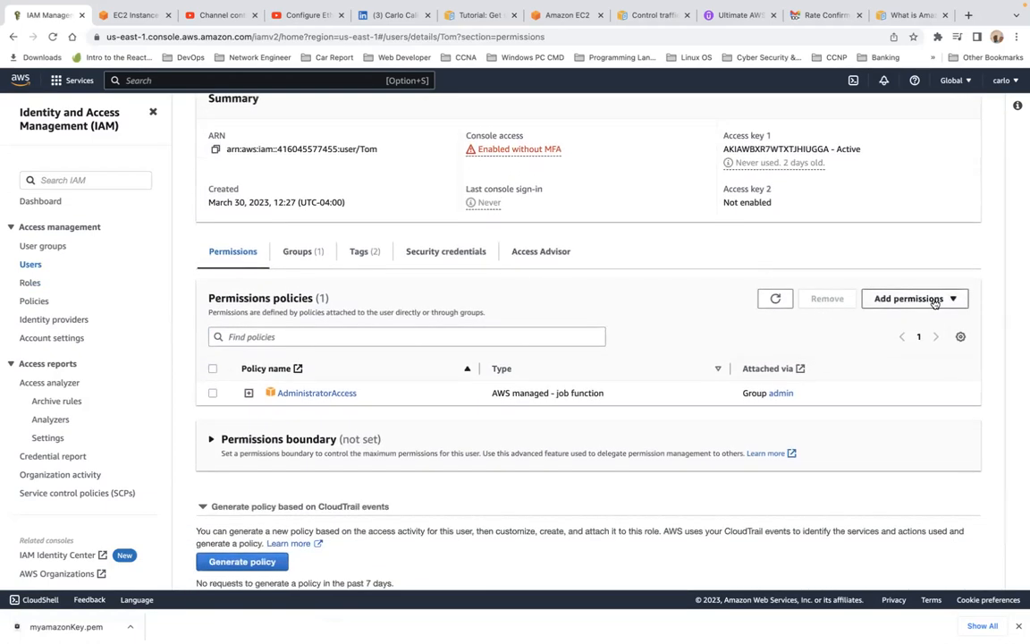
left_click(929, 298)
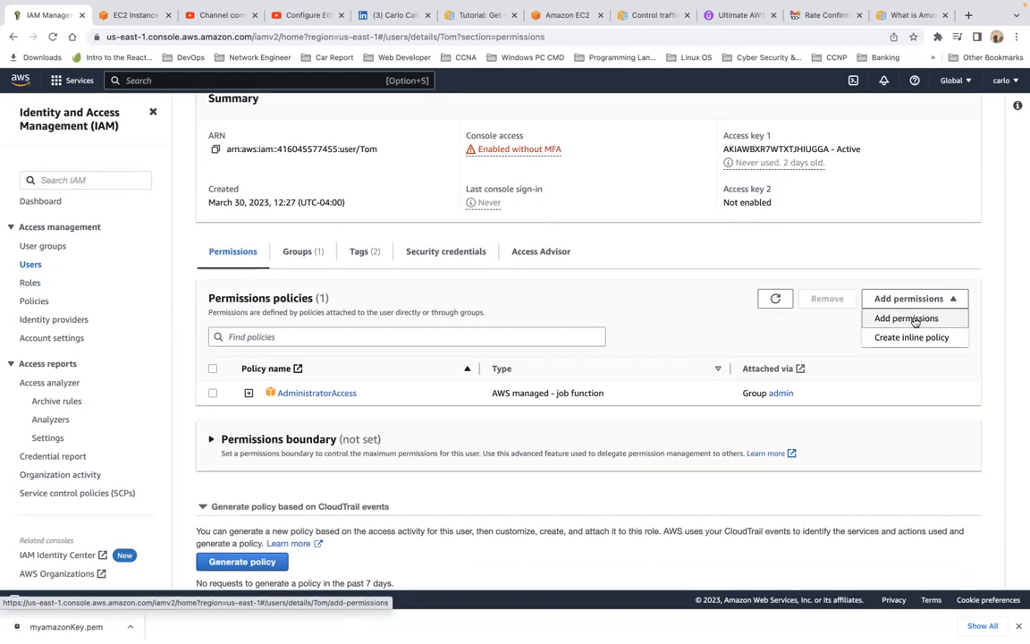
scroll(880, 384, "down", 1)
scroll(894, 376, "up", 3)
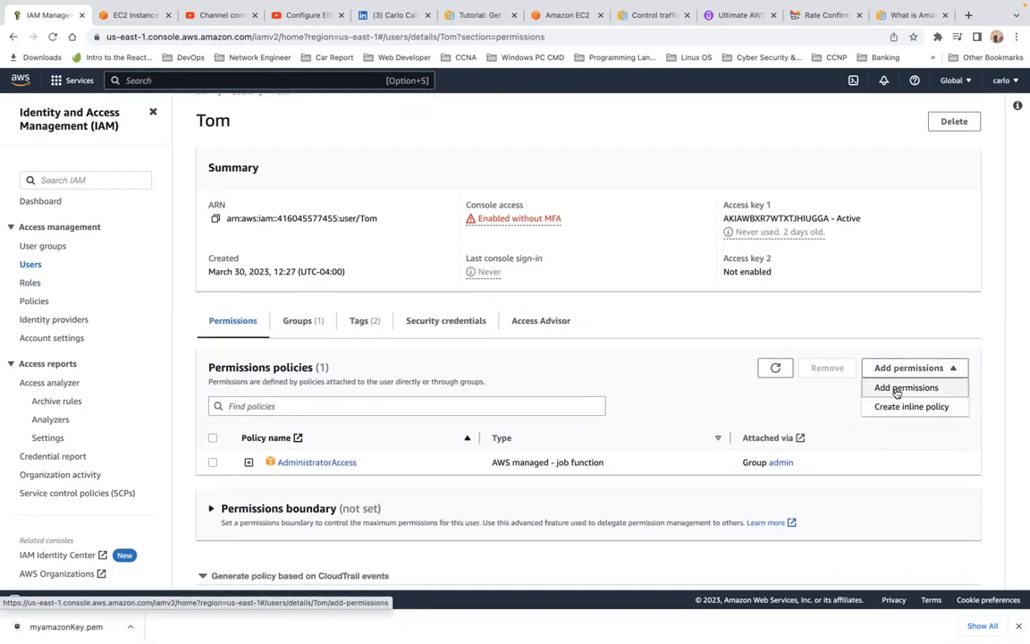
left_click(898, 391)
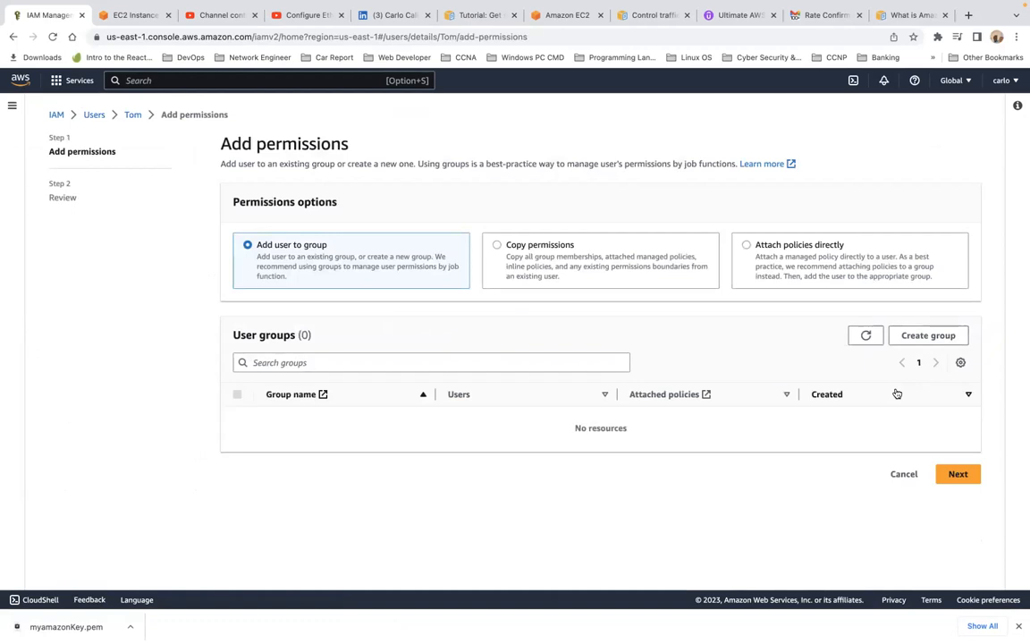
Step: Create a user group named developer, filtering the policies by IamR and attaching IAMReadOnlyAccess
left_click(927, 336)
left_click(452, 202)
type("D")
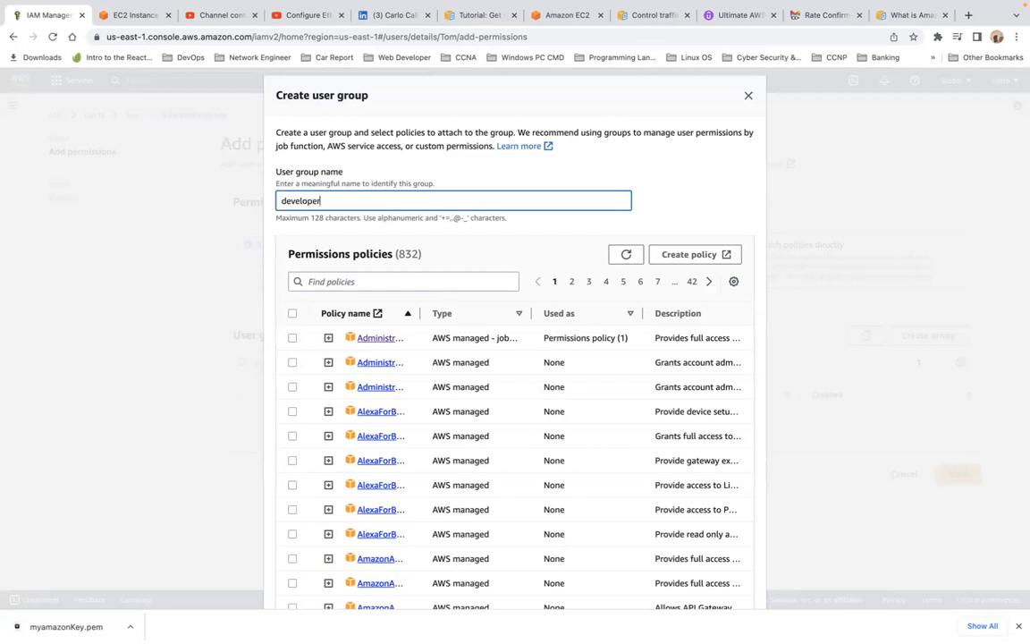
left_click(377, 281)
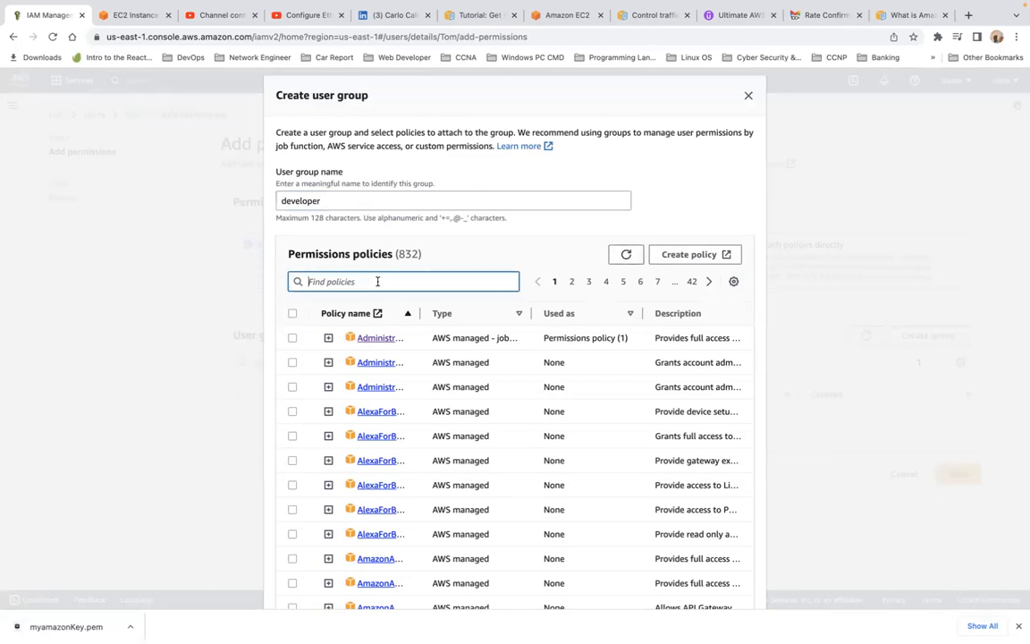
type("Iam")
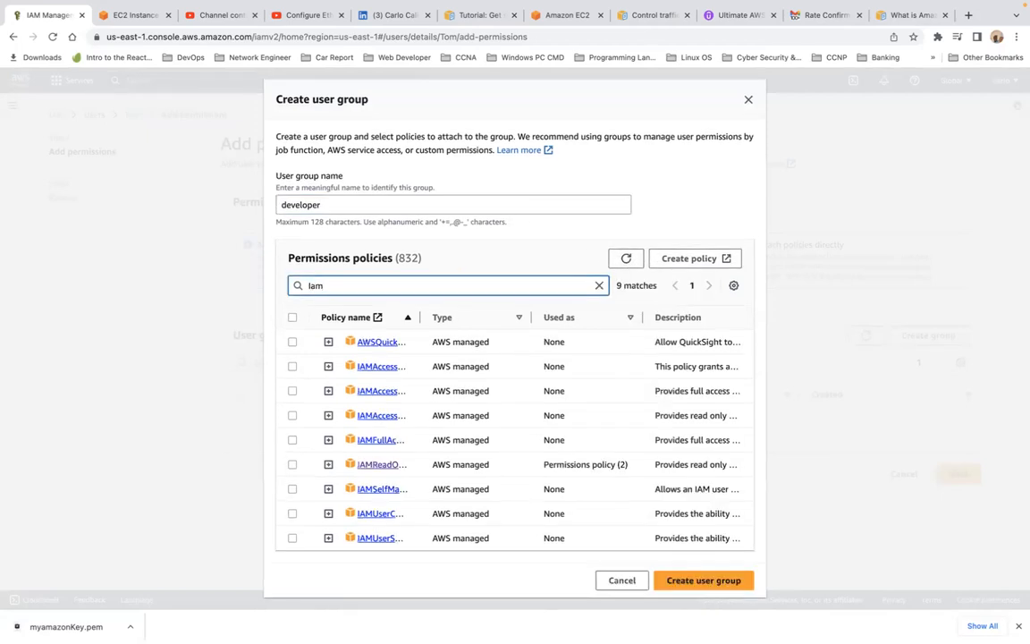
type("R")
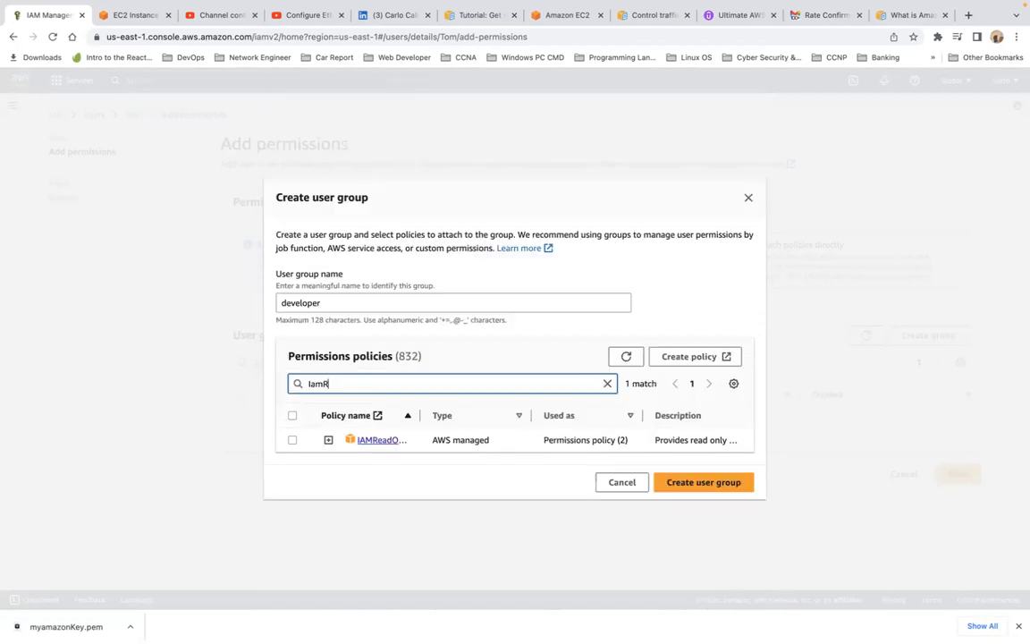
left_click(293, 440)
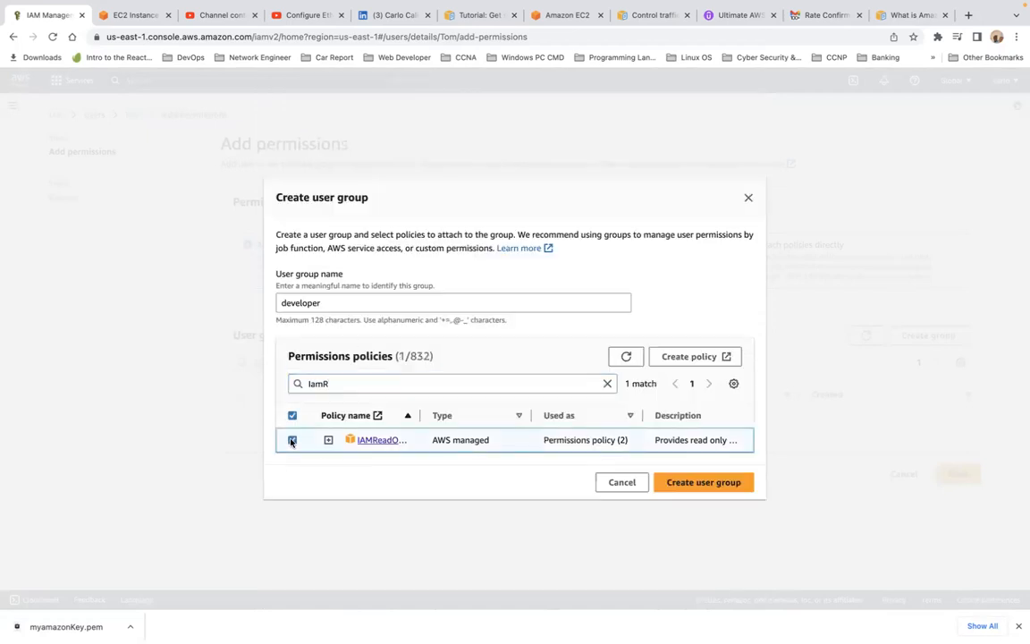
left_click(726, 482)
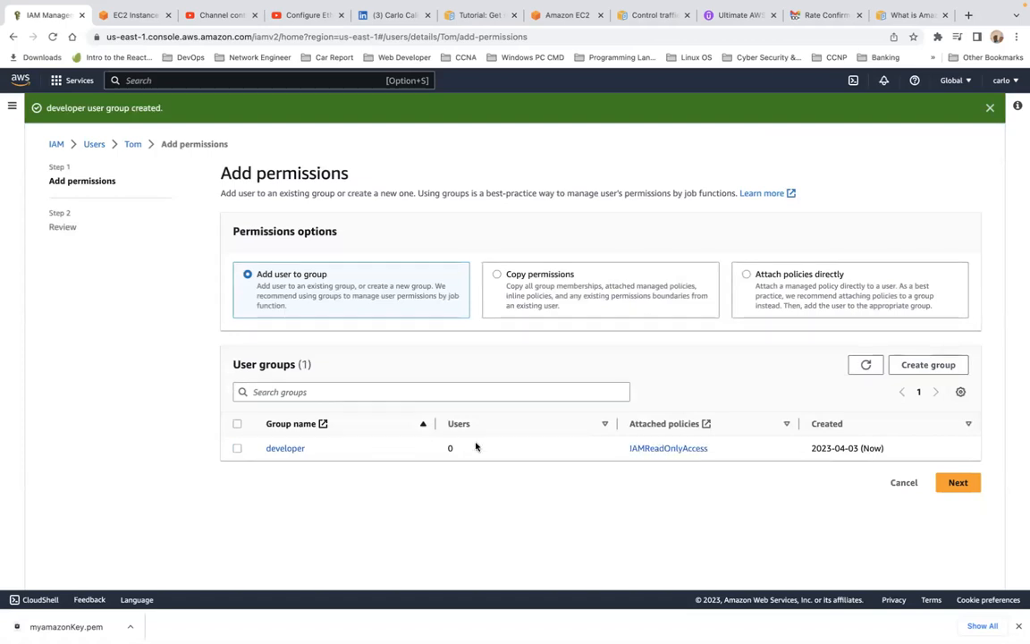
Step: Add the user to the developer group and confirm the added permissions
left_click(237, 448)
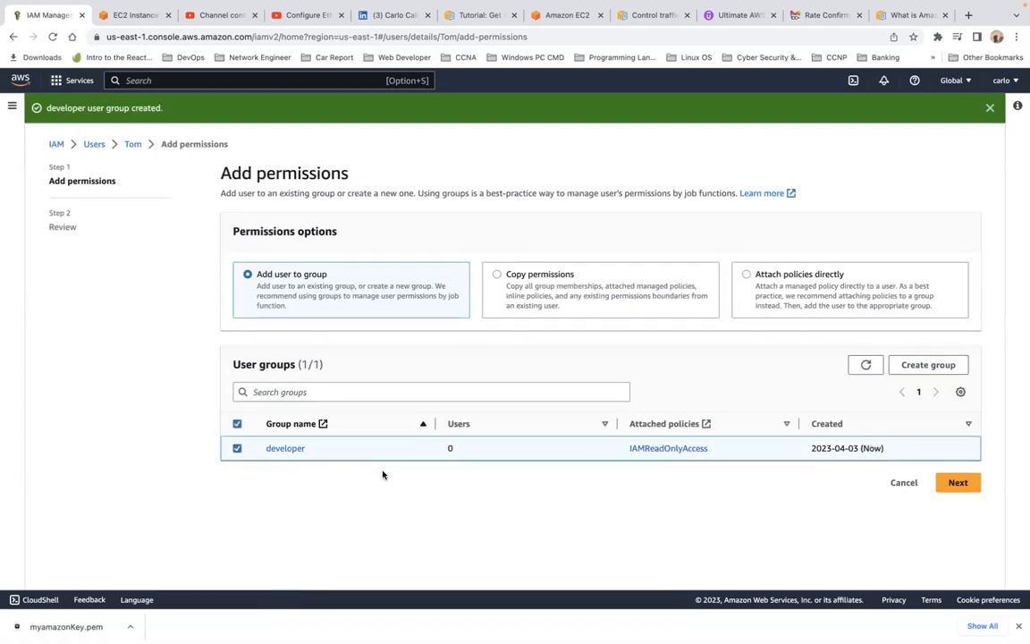
left_click(957, 482)
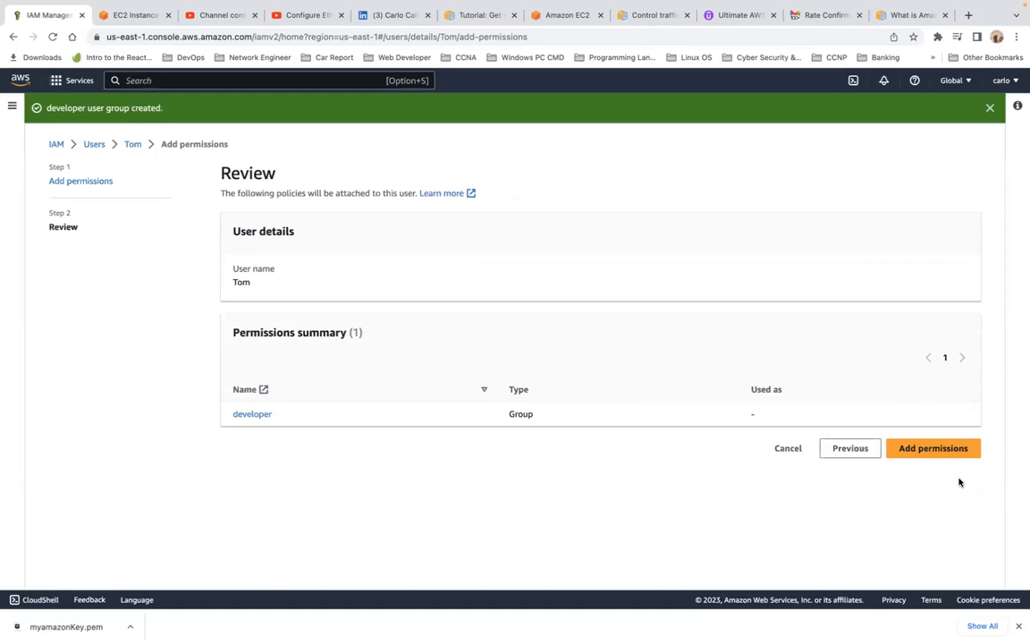
left_click(925, 449)
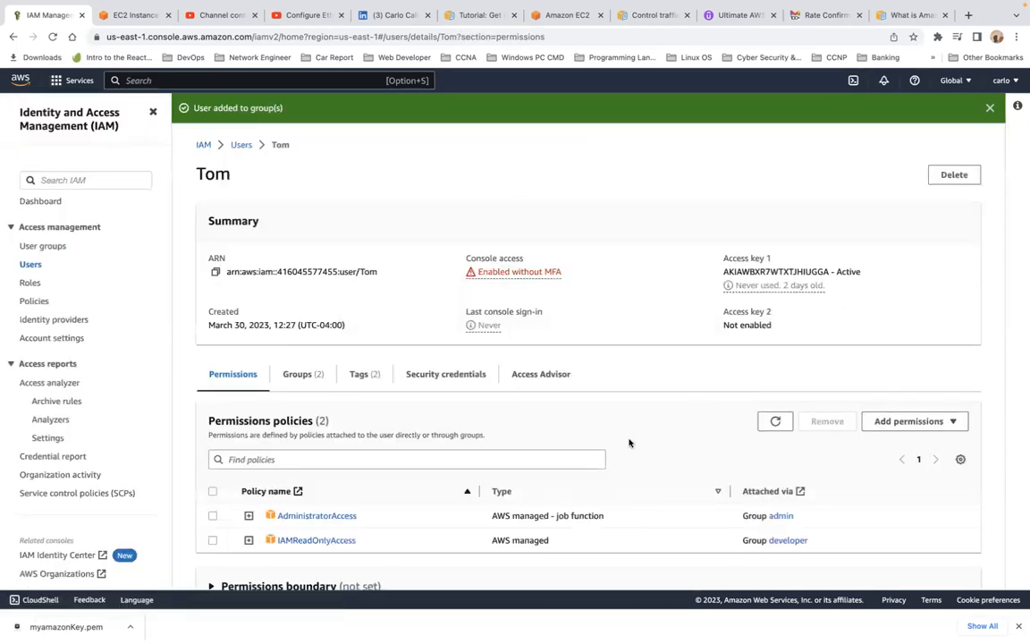
Step: Review the user's permissions policies and open the developer group's details, postponing the IAM Identity Center offer
scroll(629, 442, "down", 2)
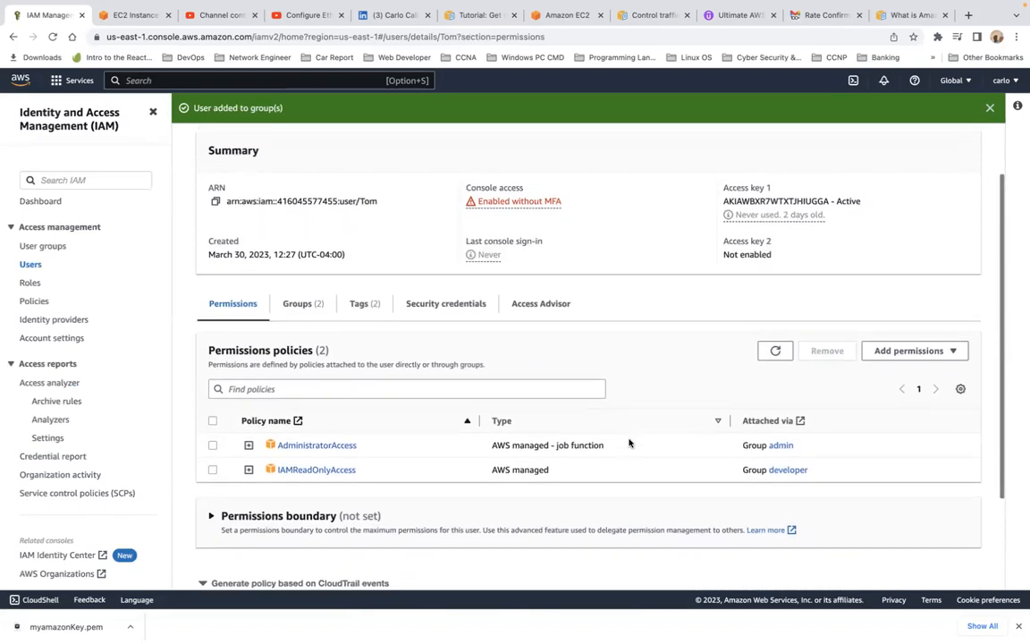
scroll(629, 441, "up", 2)
scroll(629, 442, "down", 4)
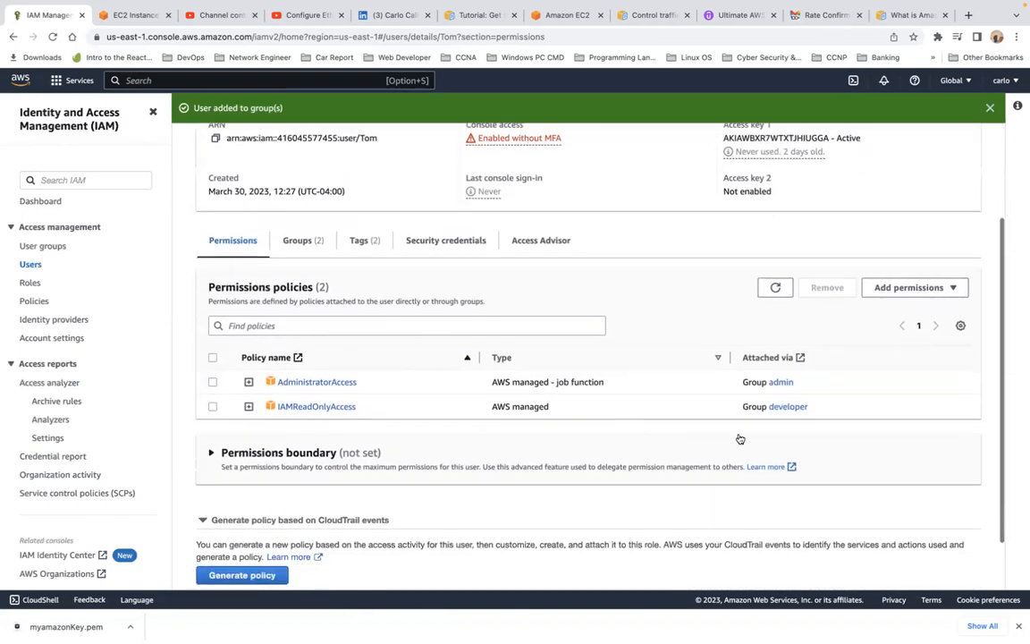
left_click(783, 394)
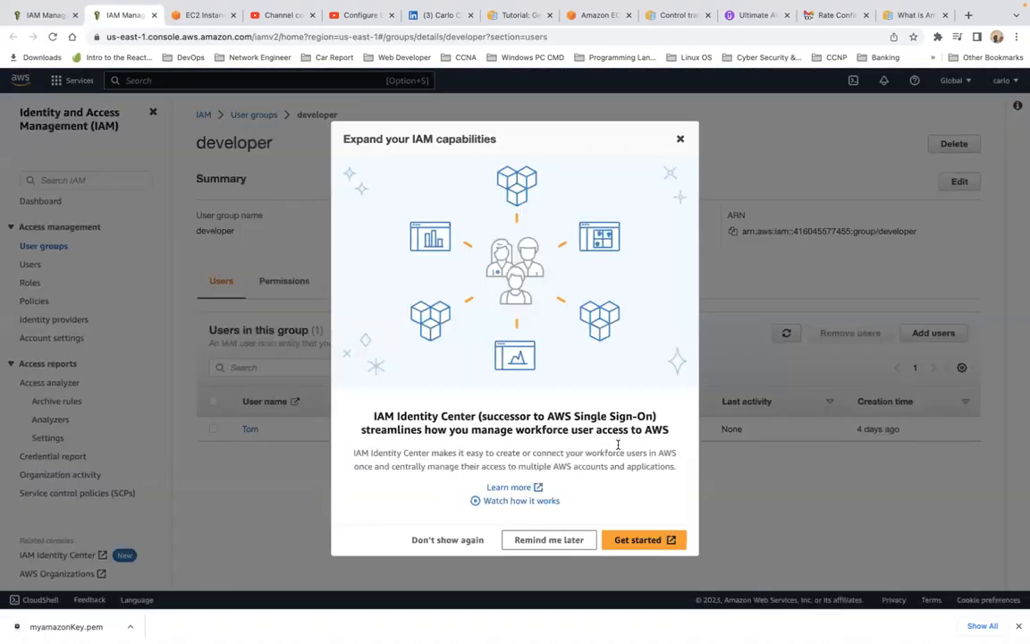
left_click(563, 539)
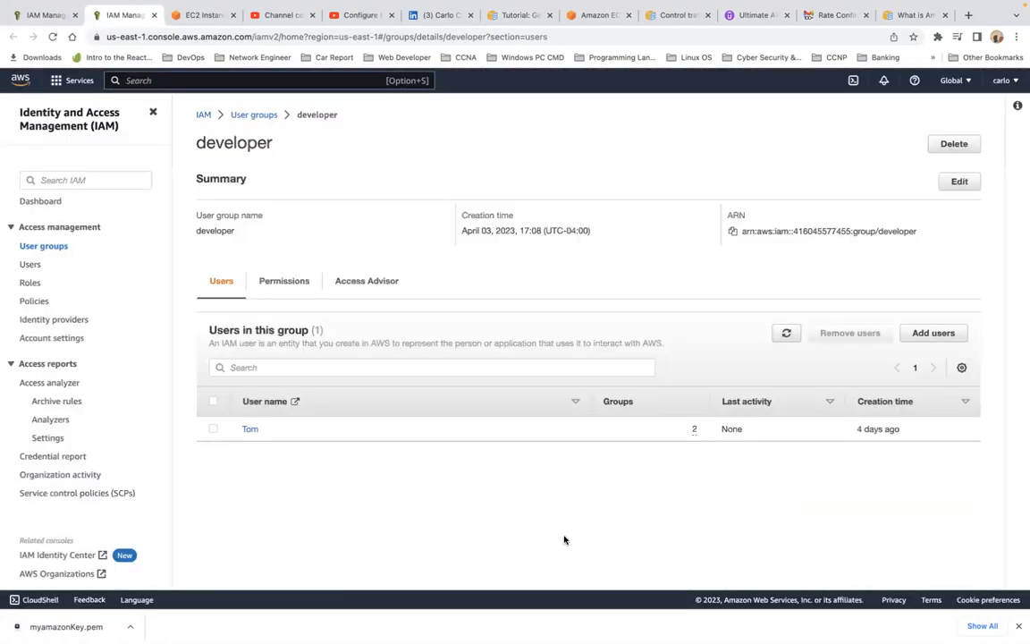
Step: Try to add users to the developer group, searching the account's other users by the user's first name
left_click(213, 428)
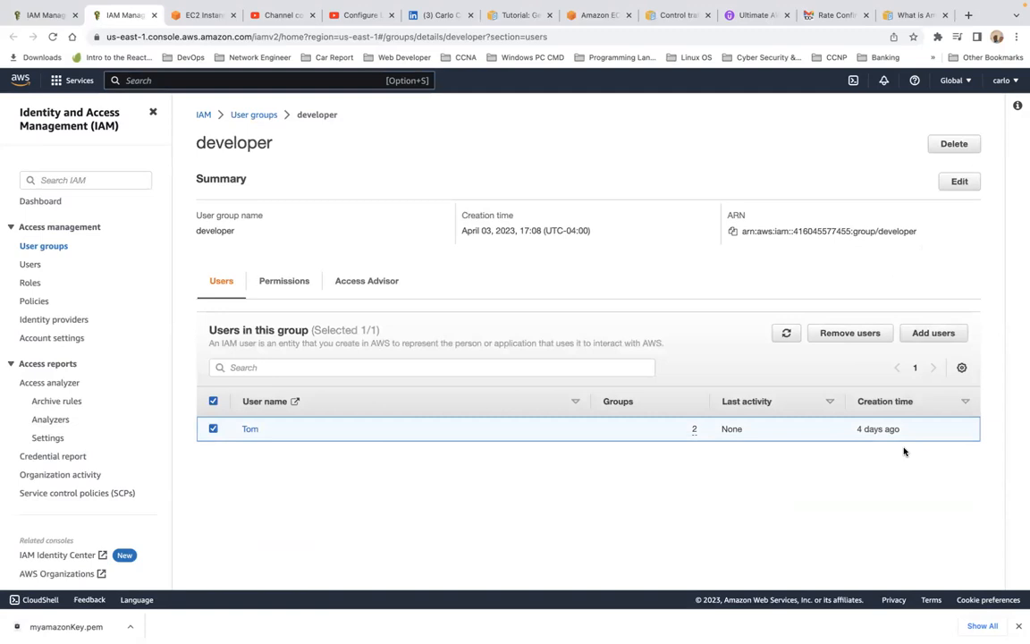
left_click(934, 333)
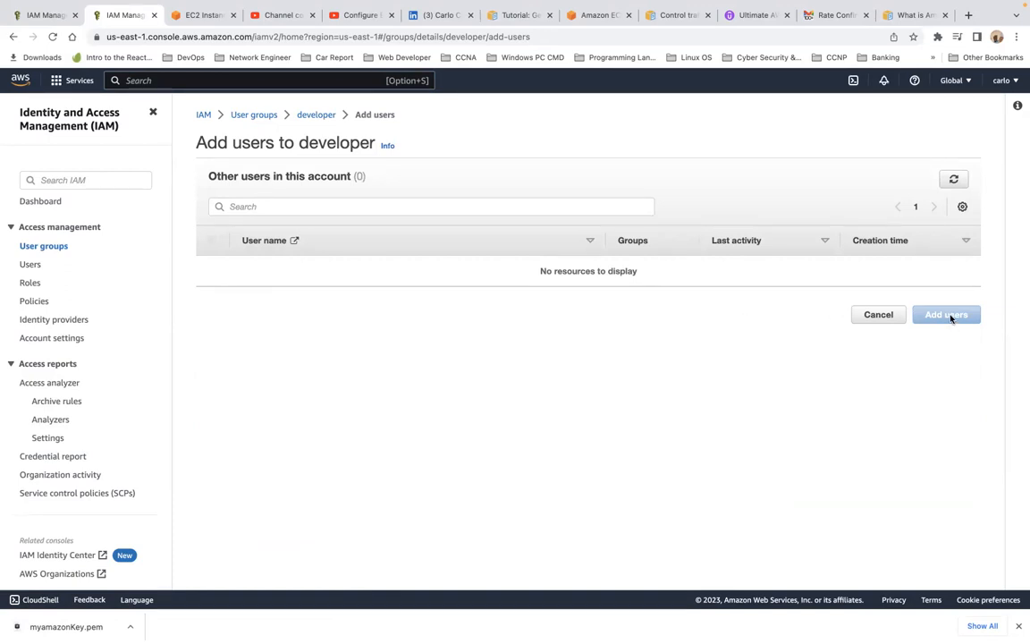
left_click(463, 210)
type("tom")
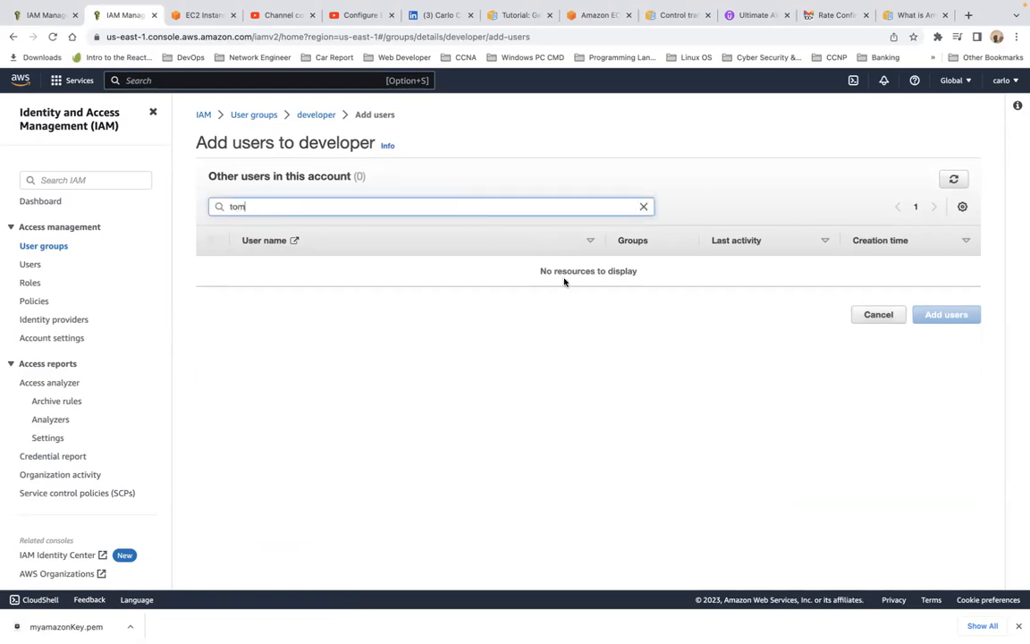
left_click(884, 329)
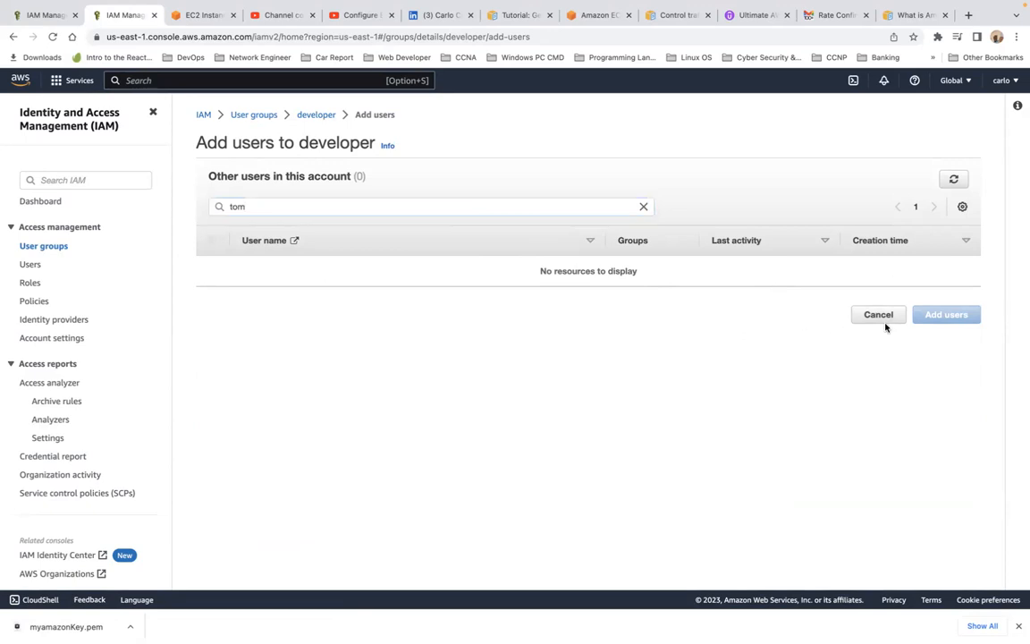
Step: Check the permissions policies on the existing IAM user's page, and return to the My Web Server terminal session
left_click(27, 264)
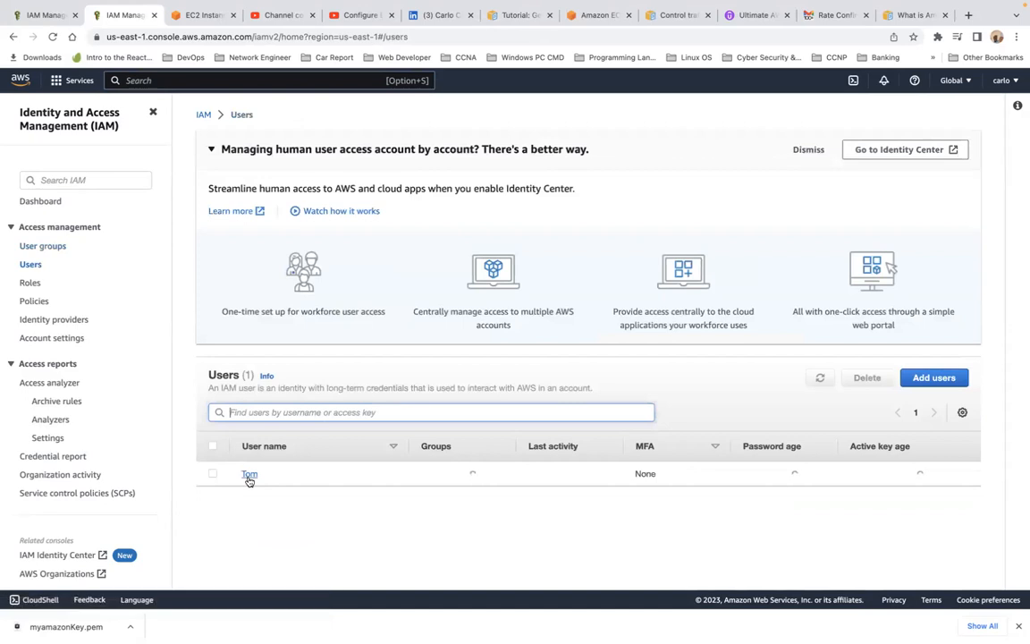
left_click(250, 475)
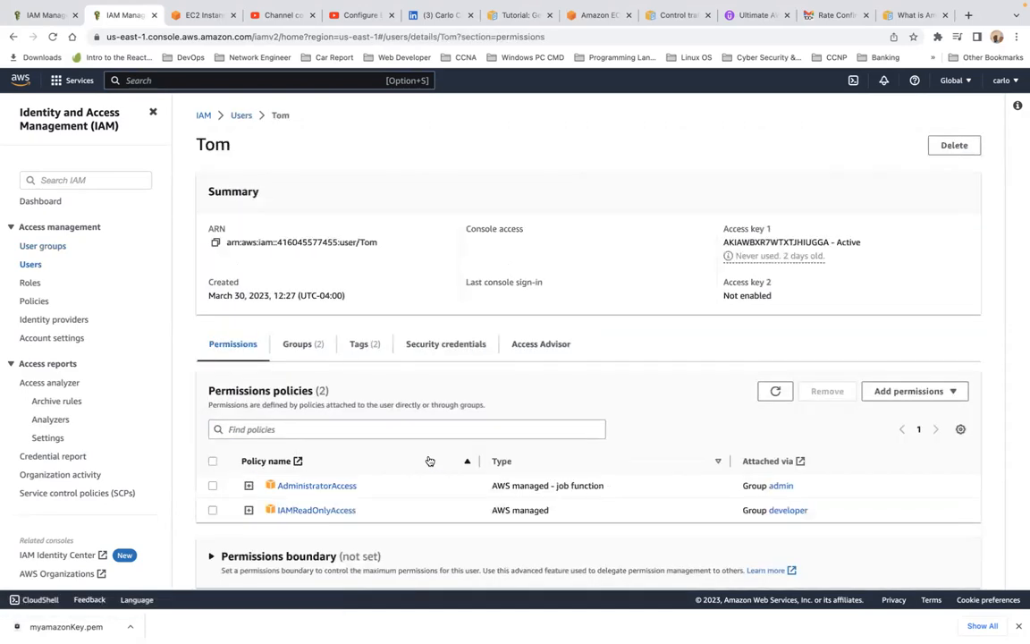
scroll(429, 460, "down", 5)
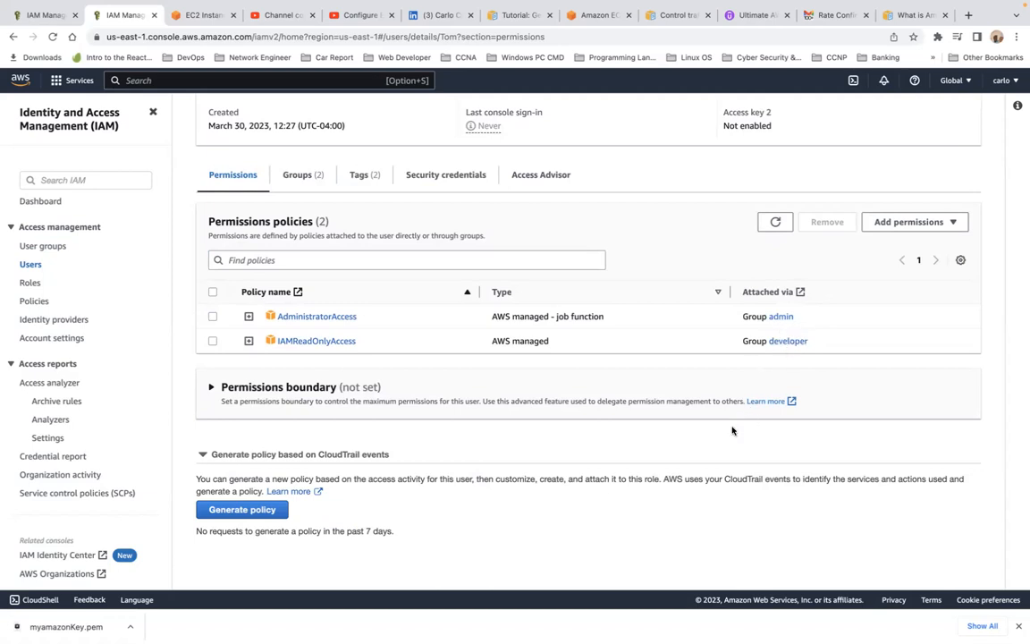
scroll(713, 443, "up", 3)
left_click(202, 16)
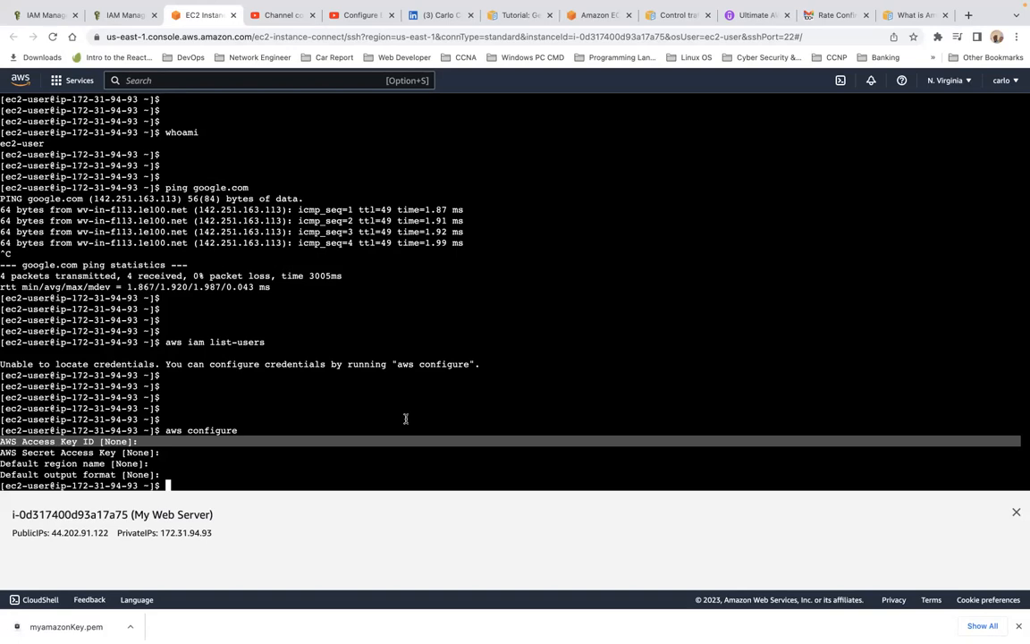
Step: Run aws iam list-users again in the My Web Server terminal session
type("aws")
key("BackSpace")
key("BackSpace")
key("BackSpace")
key("Up")
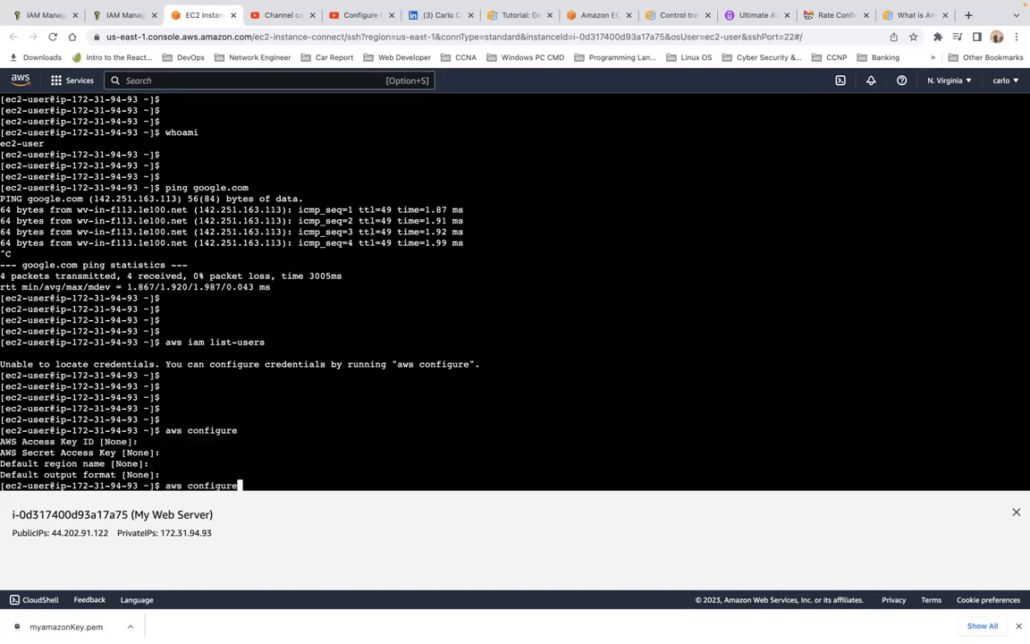
key("Up")
key("Return")
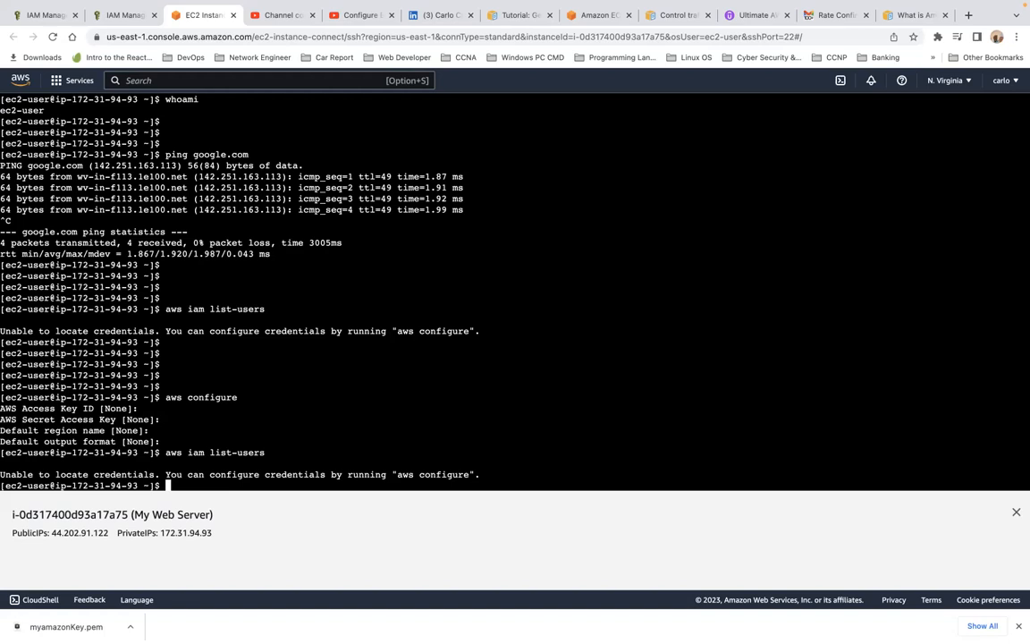
Step: Switch to the IAM console, open the DemoRole4Ec2 role and inspect its attached IAMReadOnlyAccess policy
left_click(51, 16)
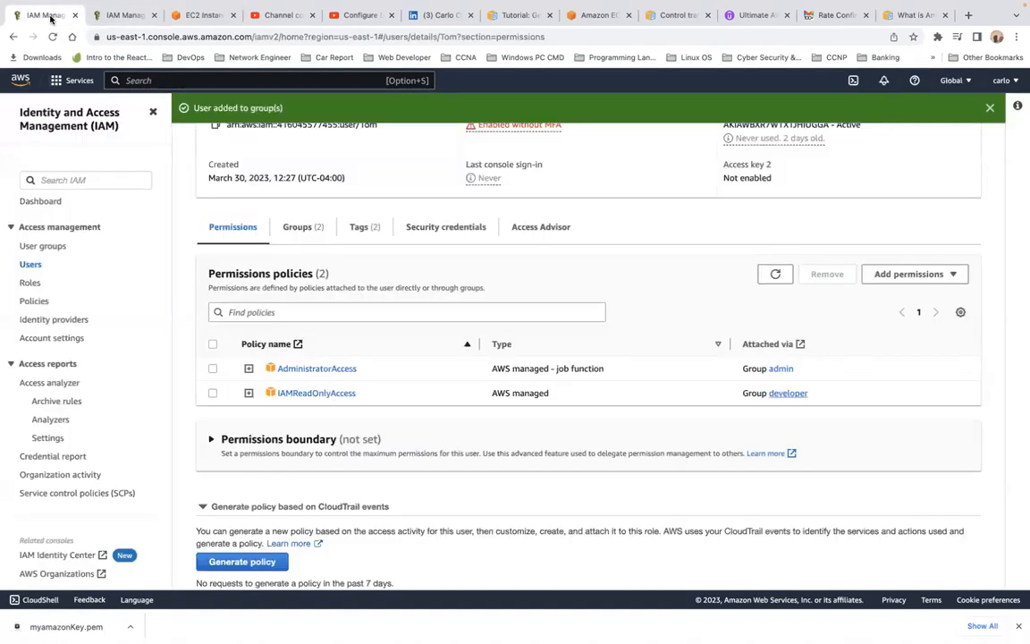
left_click(32, 282)
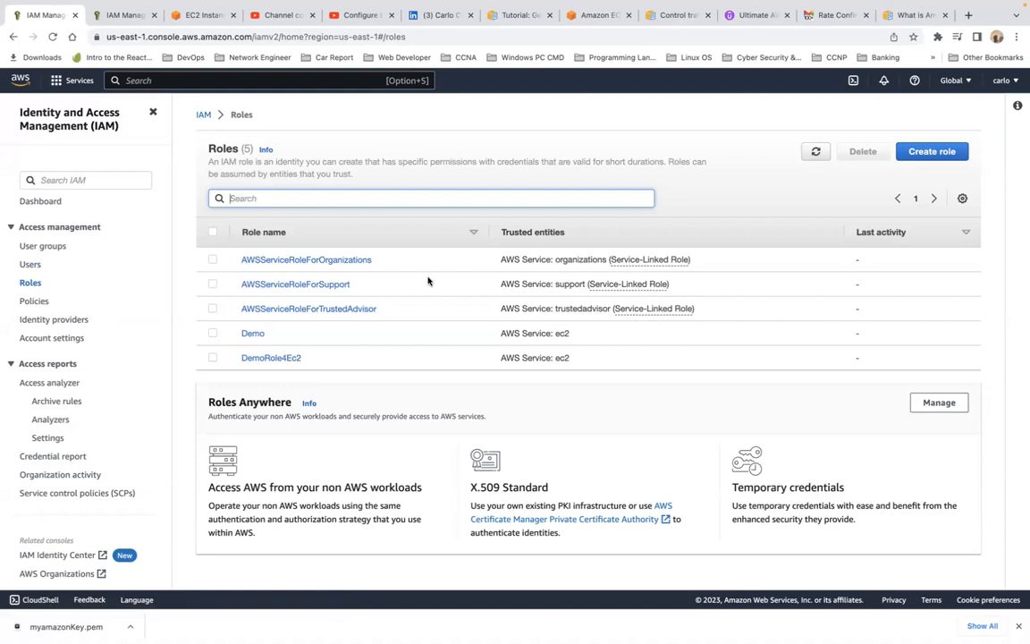
left_click(270, 359)
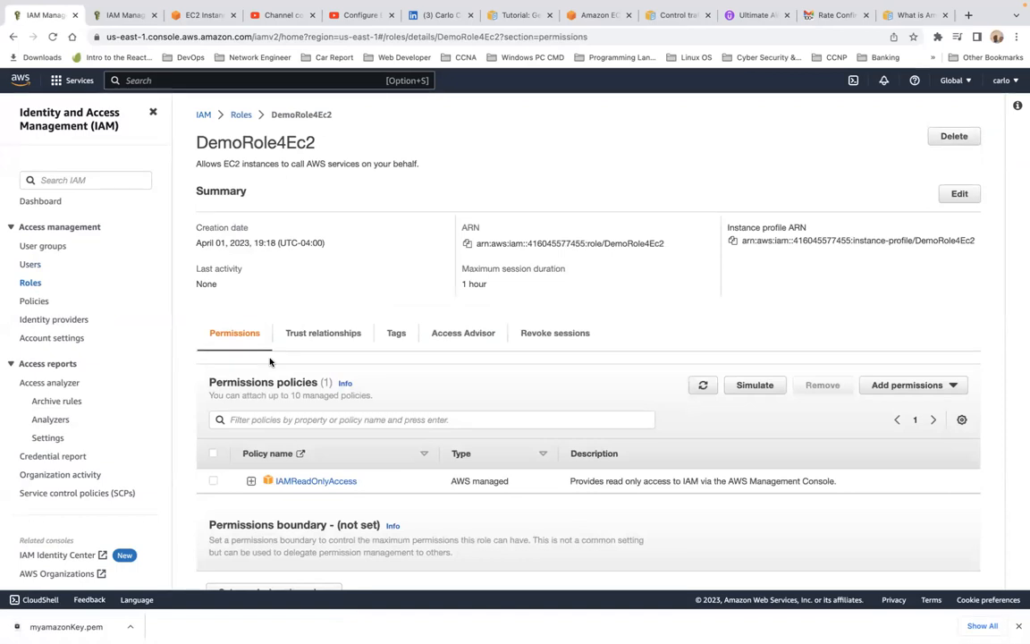
scroll(306, 372, "down", 2)
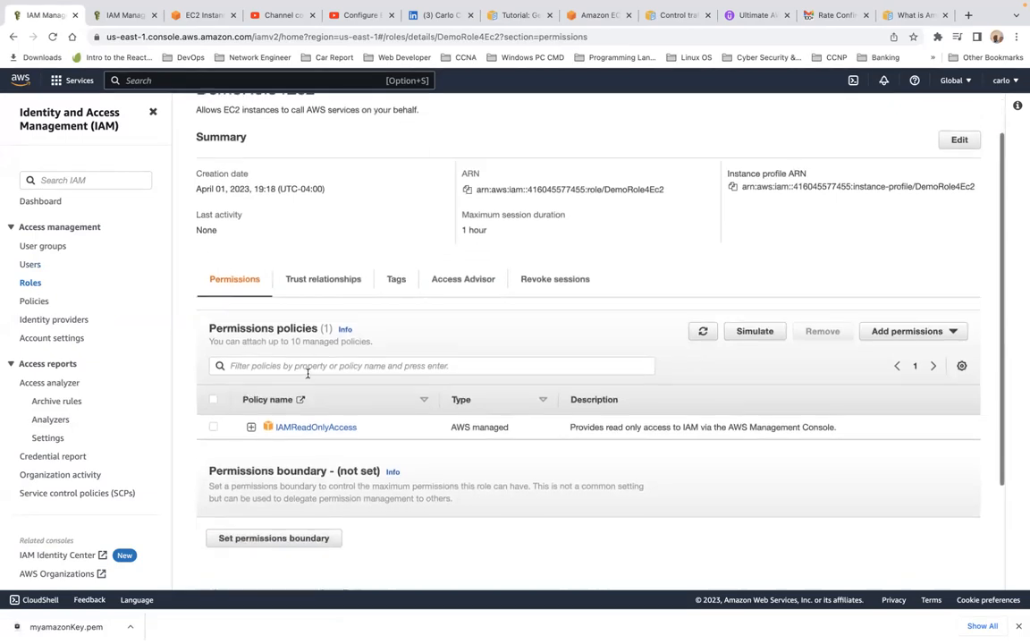
left_click(314, 404)
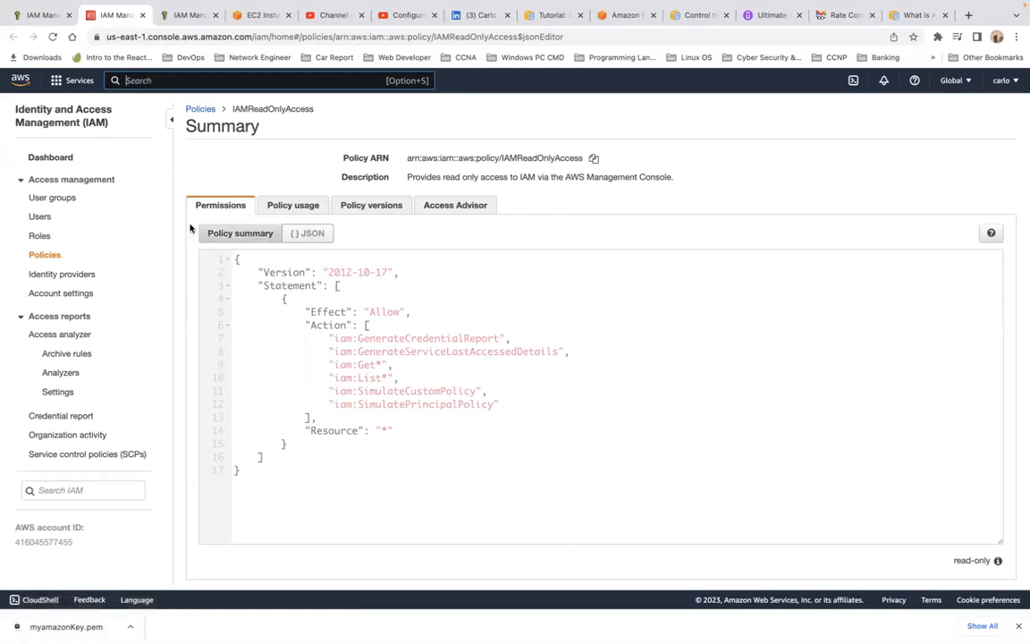
Step: Return to the roles list, postponing the IAM Identity Center offer, and review DemoRole4Ec2's permissions policies again
left_click(44, 237)
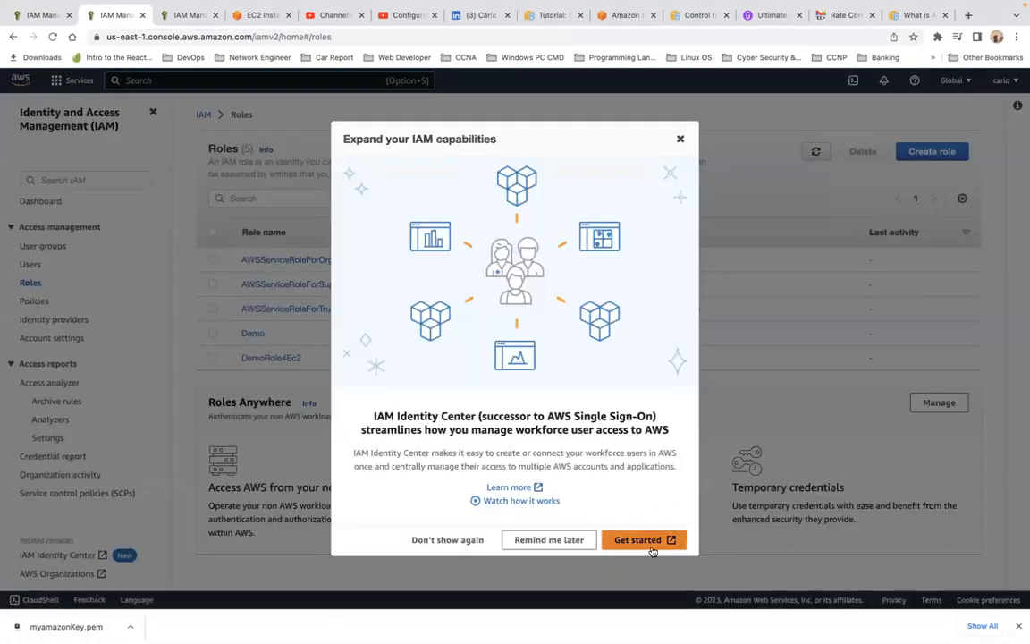
left_click(549, 539)
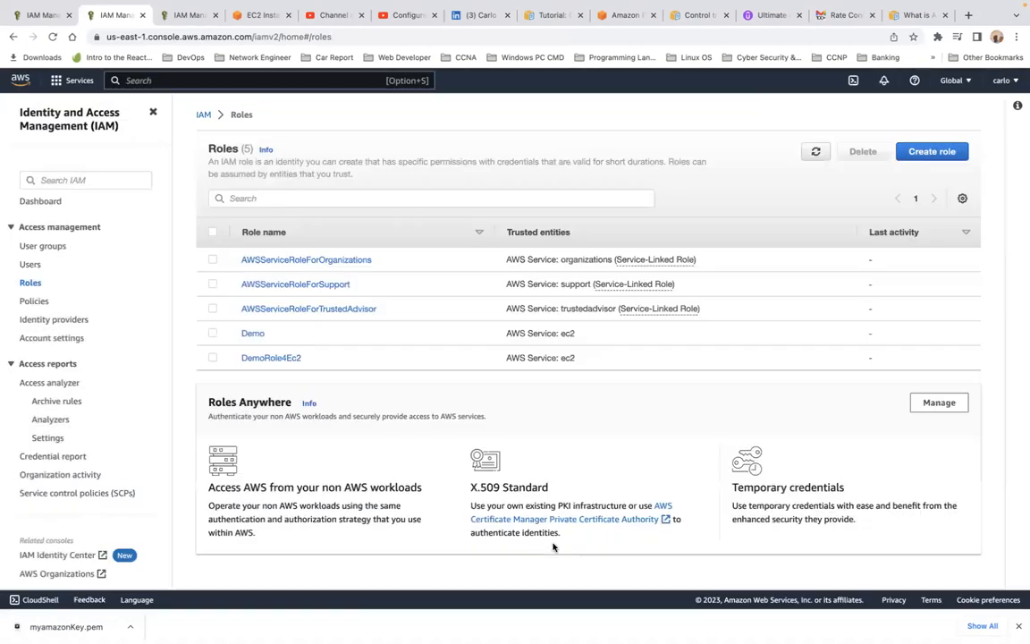
left_click(272, 359)
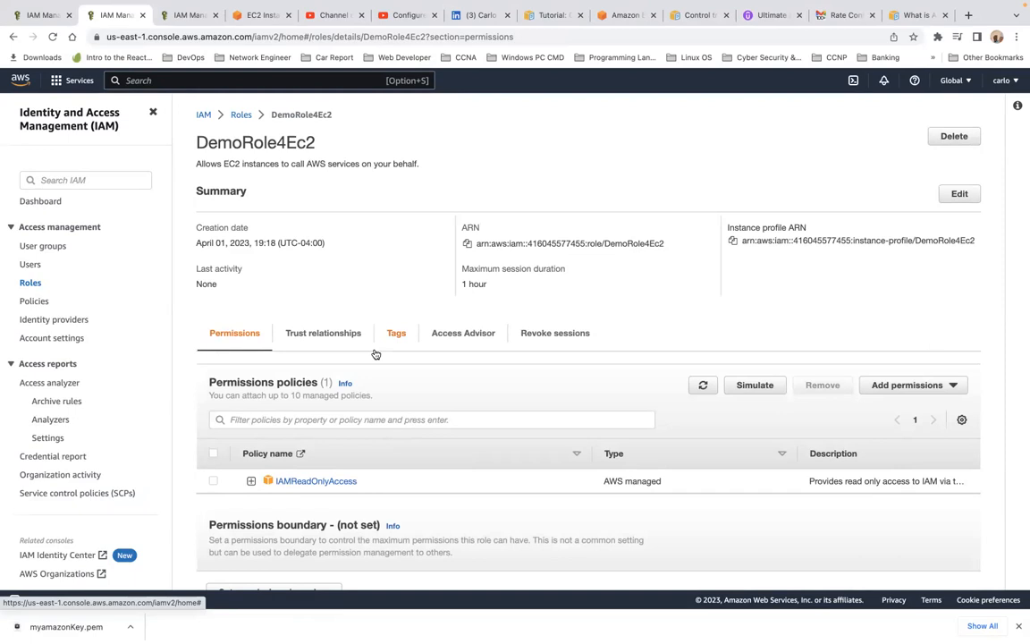
scroll(323, 307, "down", 2)
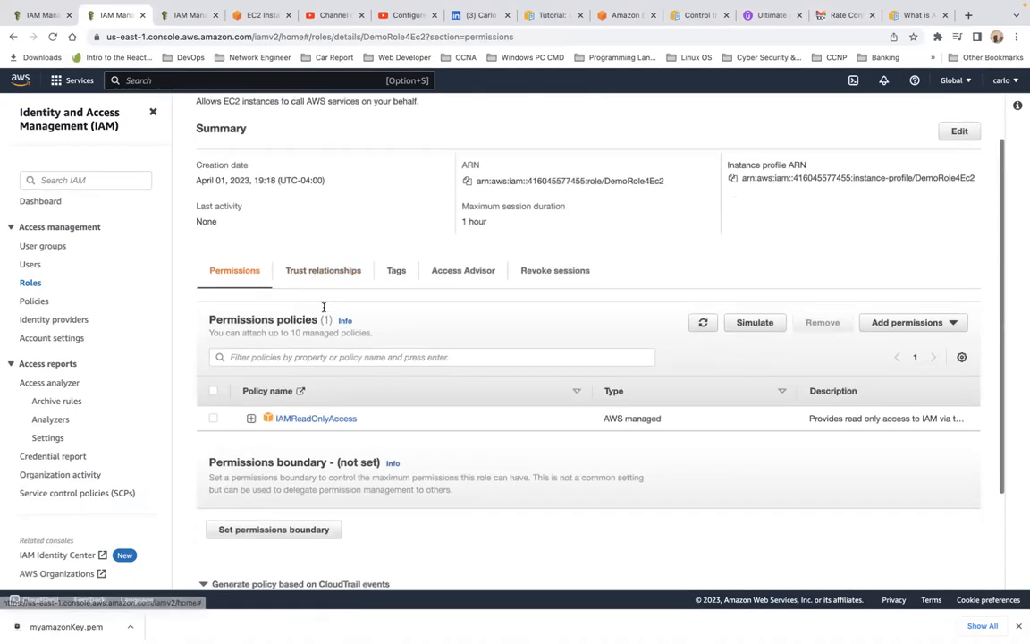
left_click(309, 400)
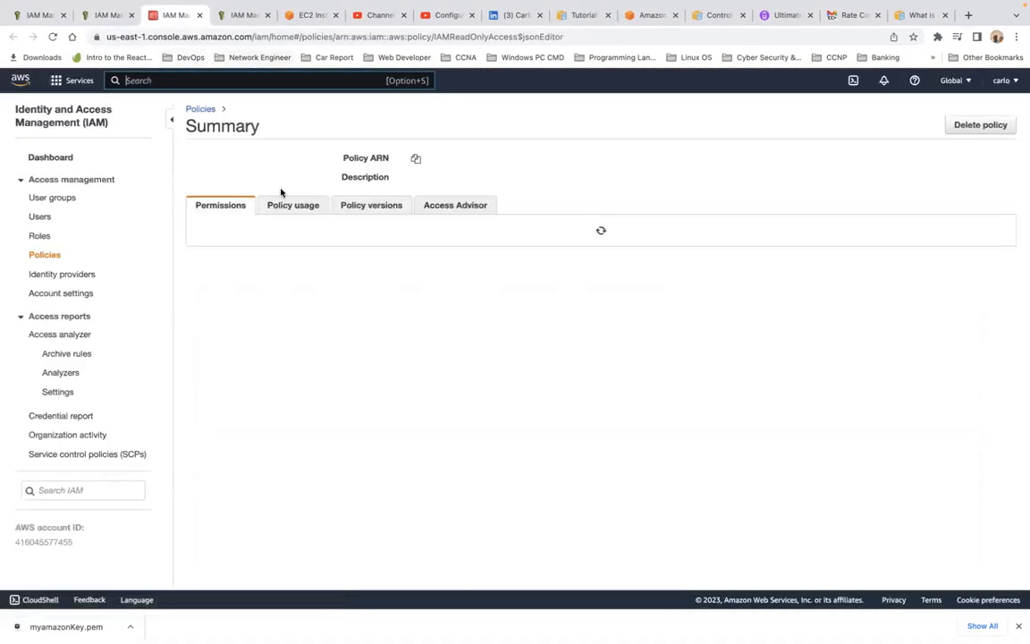
left_click(199, 15)
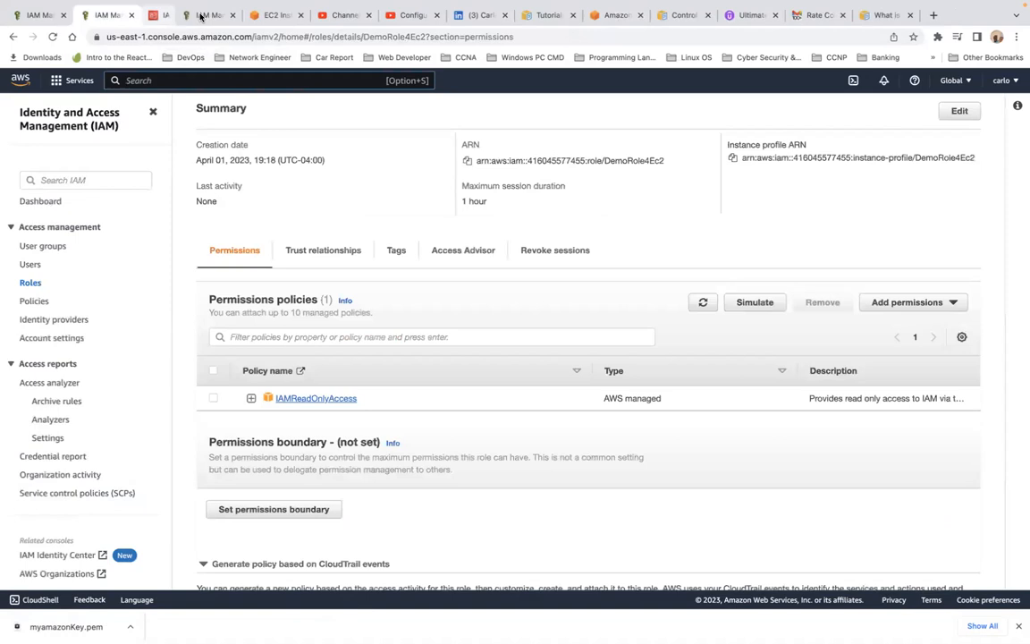
scroll(361, 329, "down", 1)
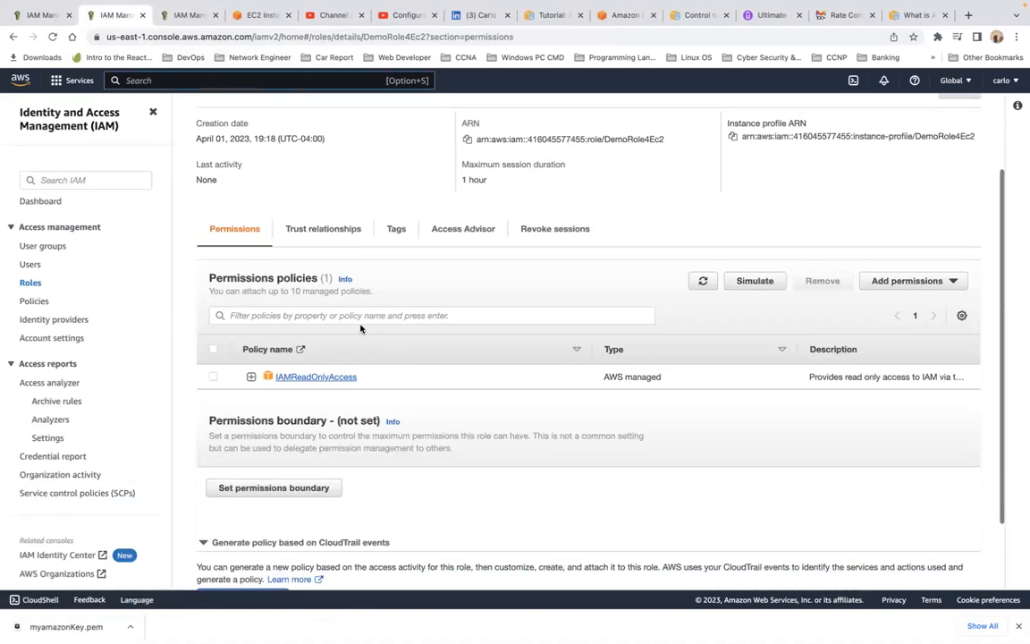
scroll(360, 329, "up", 2)
scroll(360, 328, "down", 4)
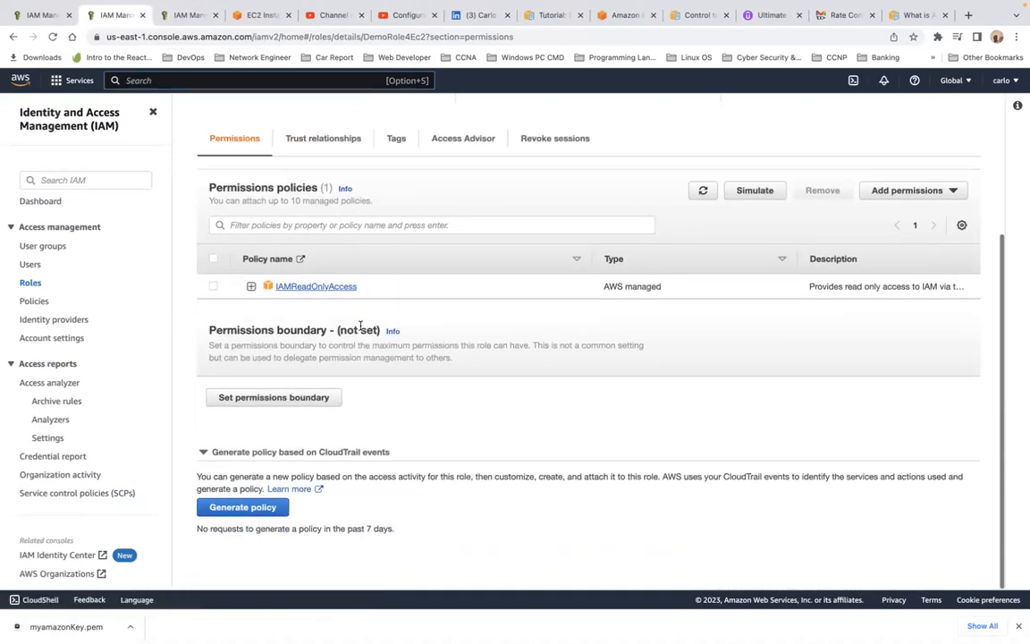
scroll(360, 329, "up", 1)
scroll(360, 329, "up", 3)
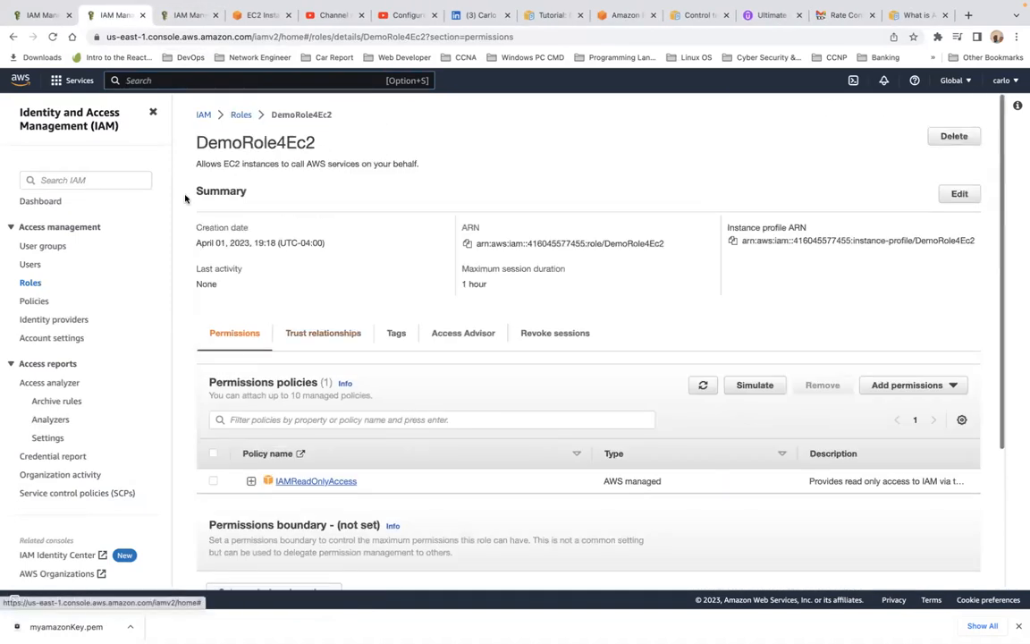
Step: Open the Demo role from the roles list and review its permissions policies
left_click(51, 16)
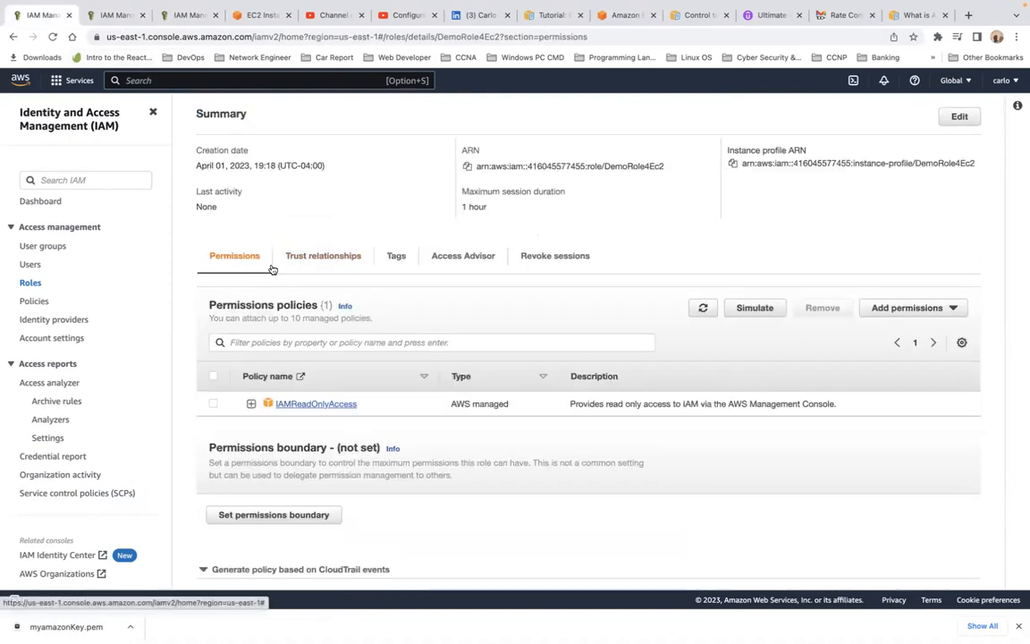
left_click(32, 282)
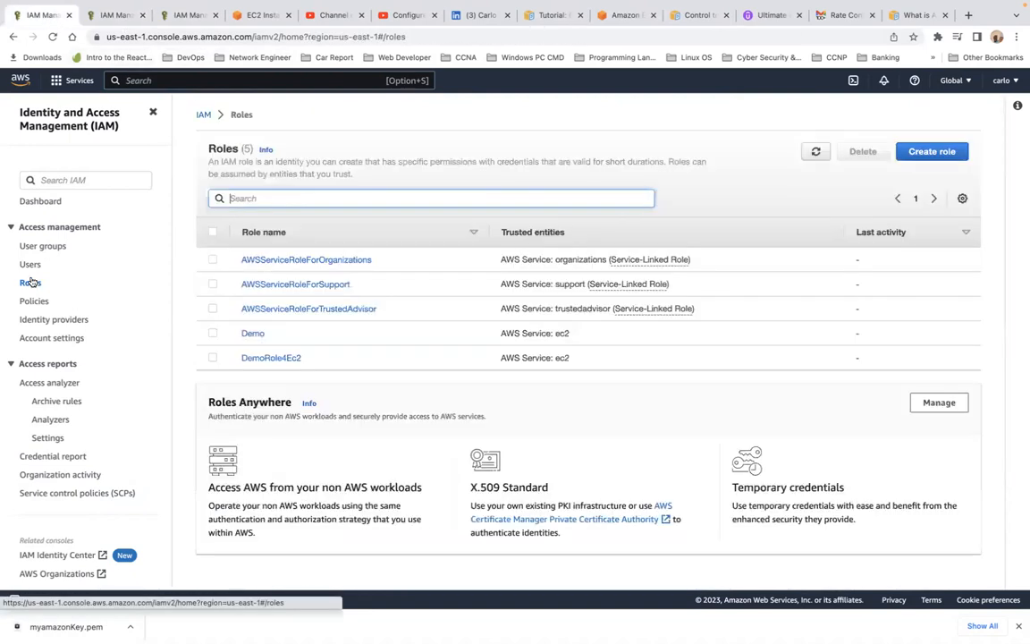
left_click(252, 333)
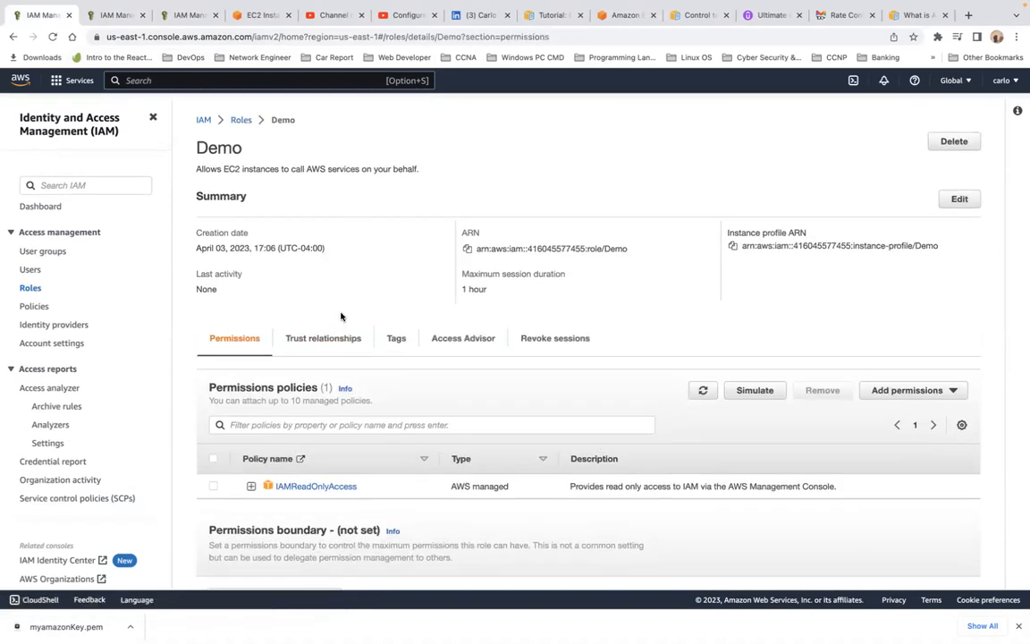
scroll(340, 317, "down", 1)
scroll(335, 326, "down", 2)
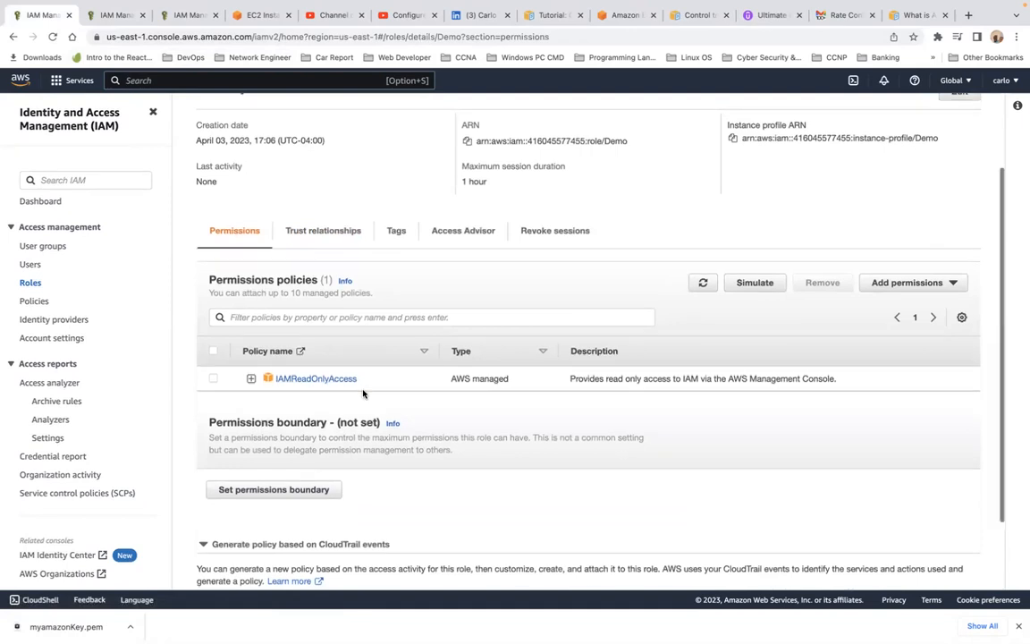
scroll(362, 390, "down", 2)
scroll(362, 391, "down", 1)
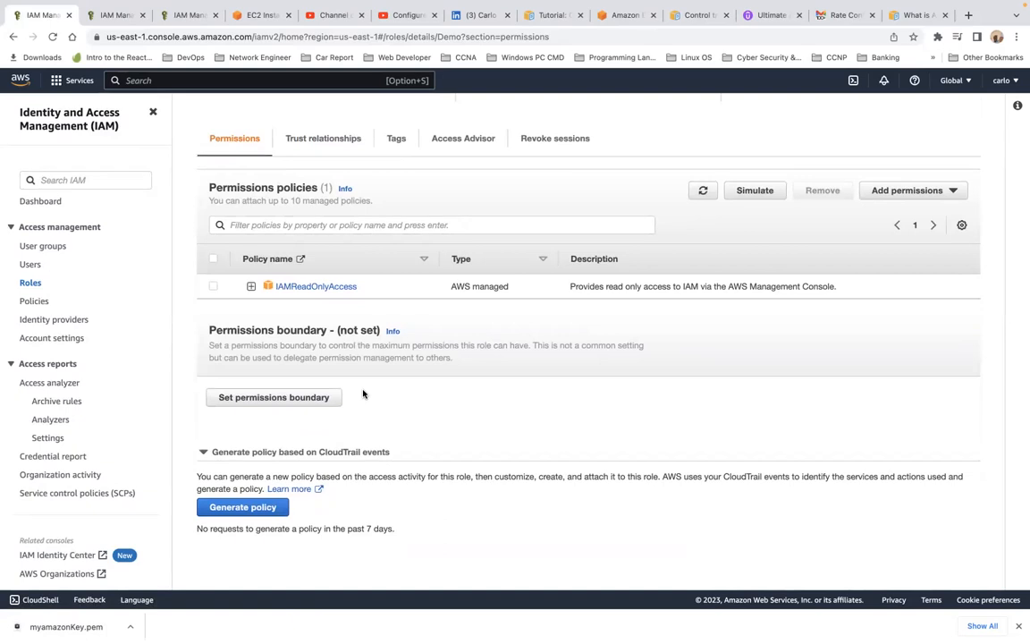
Step: Open the EC2 service's running instances, select My Web Server and show its security details
left_click(159, 83)
type("e")
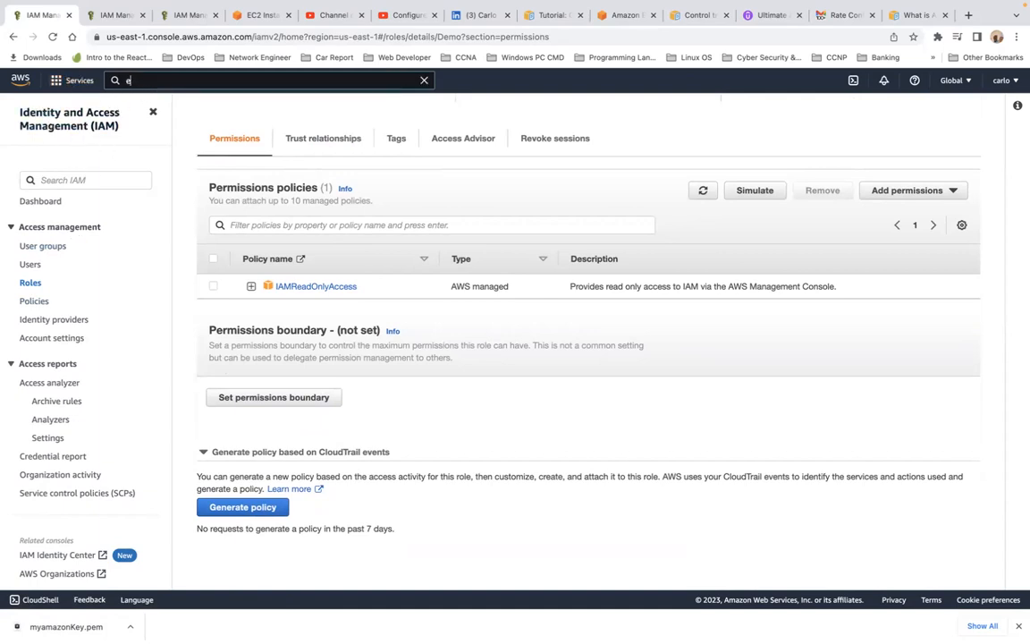
type("c2")
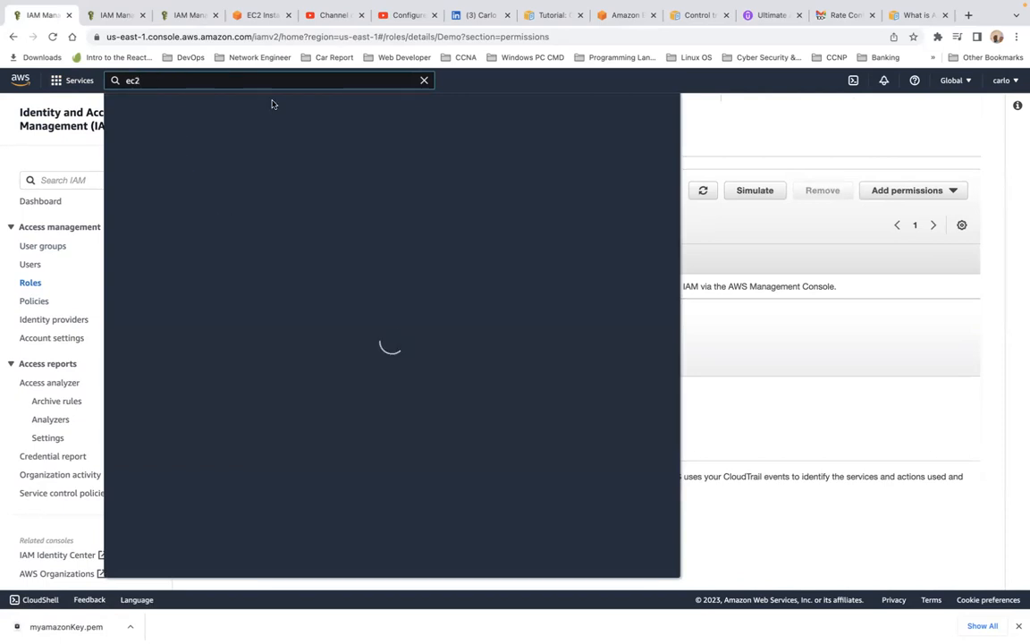
left_click(302, 175)
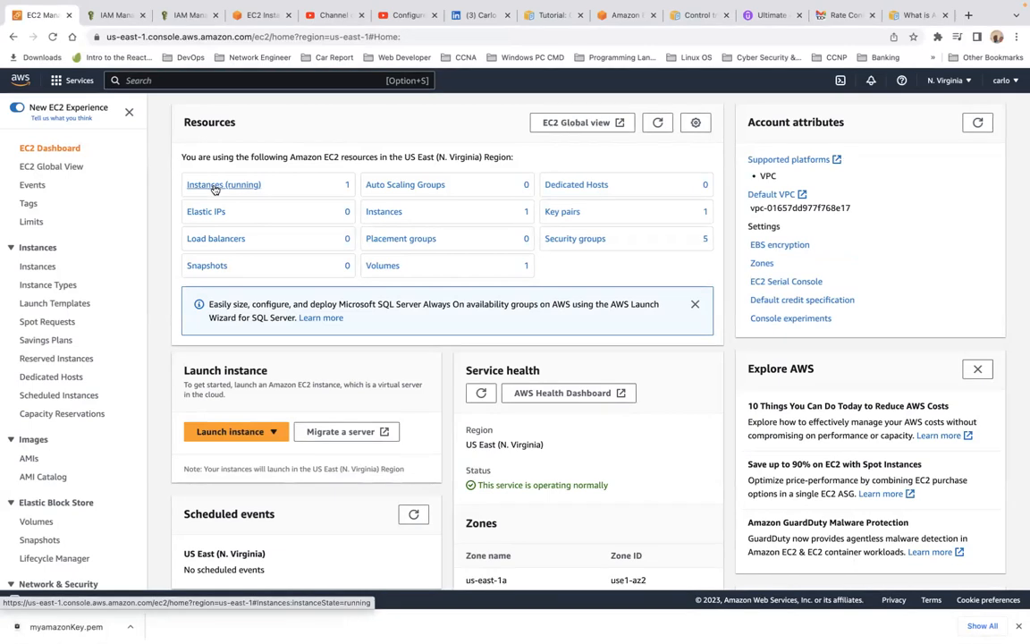
left_click(211, 189)
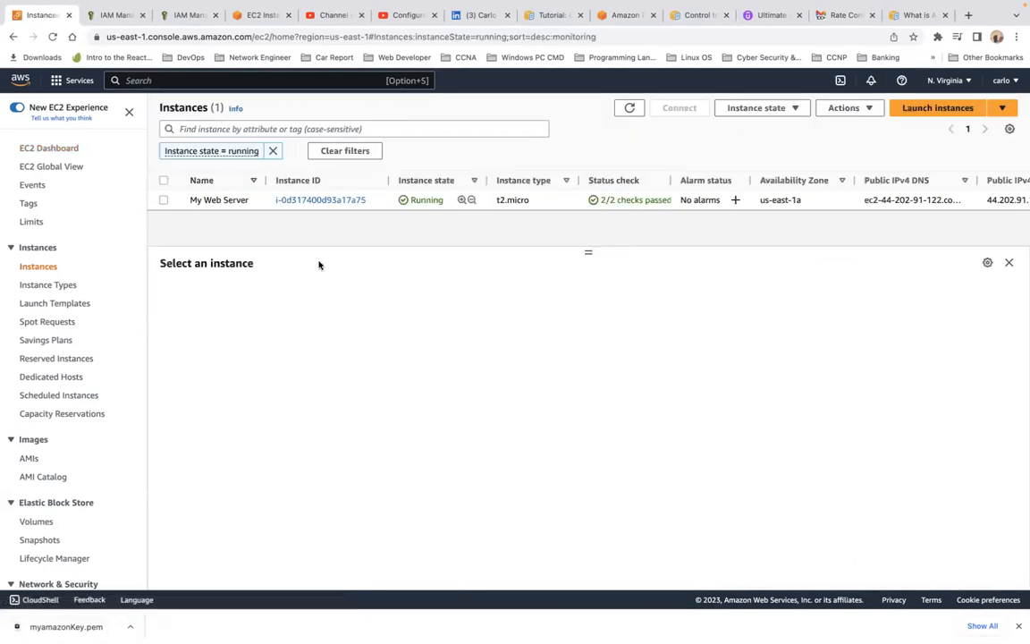
left_click(164, 200)
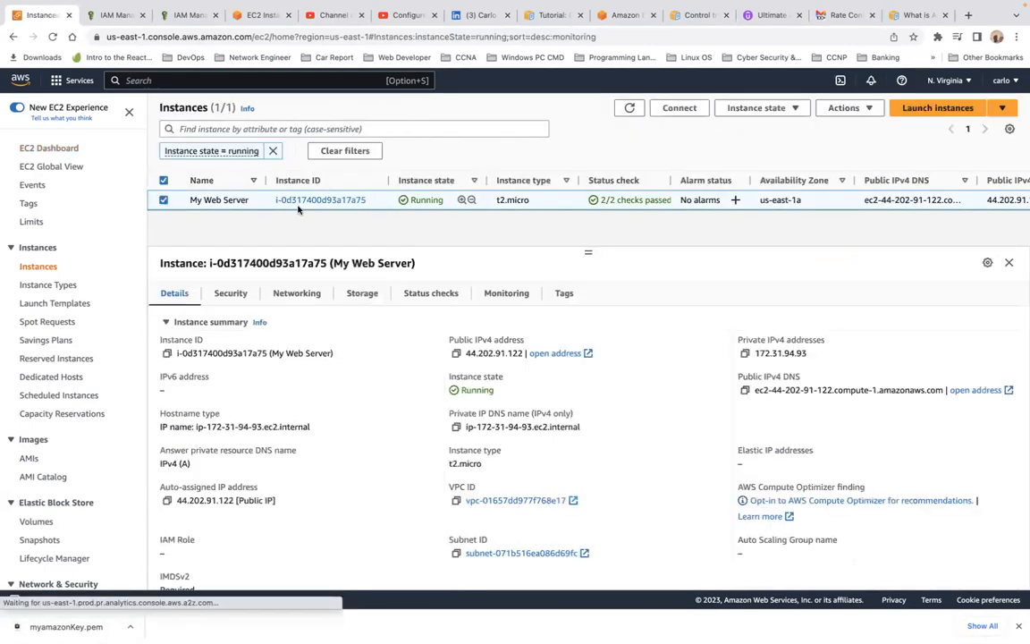
left_click(230, 293)
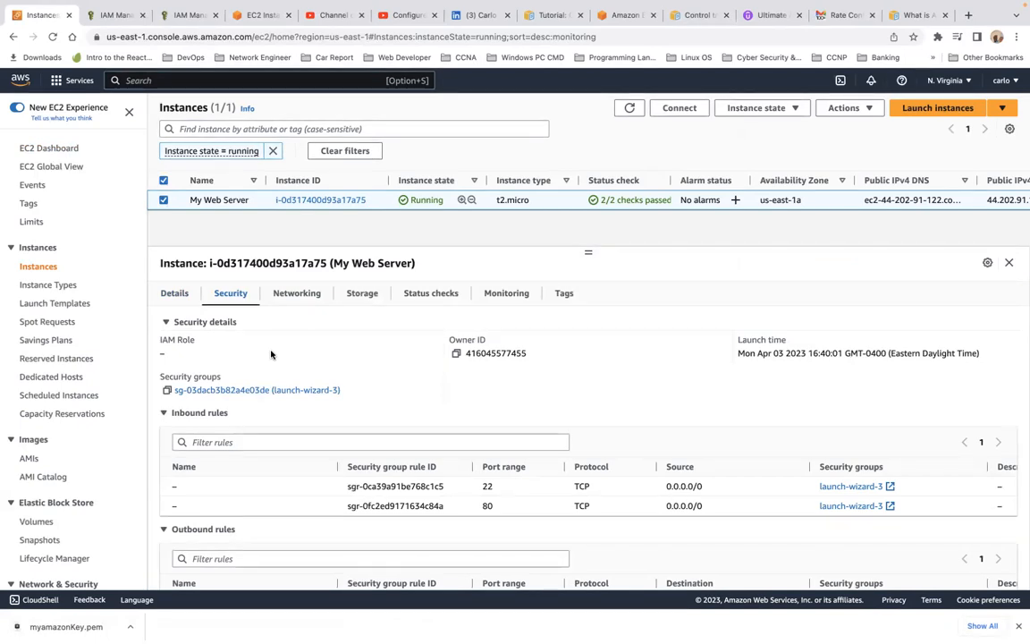
Step: Attach the DemoRole4Ec2 IAM role to My Web Server, and reopen the instance's details from the full instances list
left_click(874, 117)
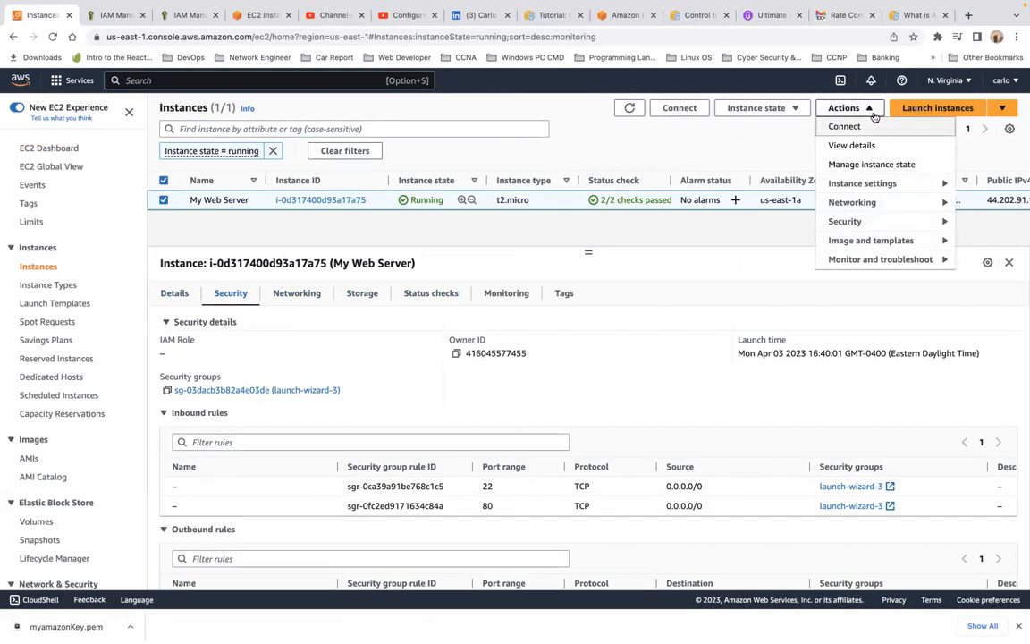
left_click(884, 224)
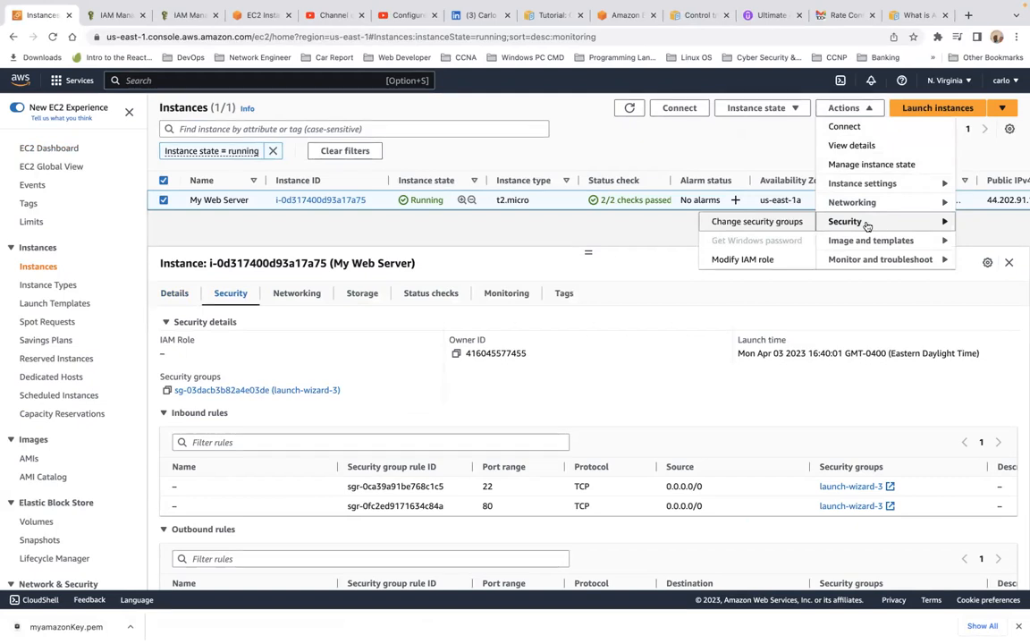
left_click(766, 270)
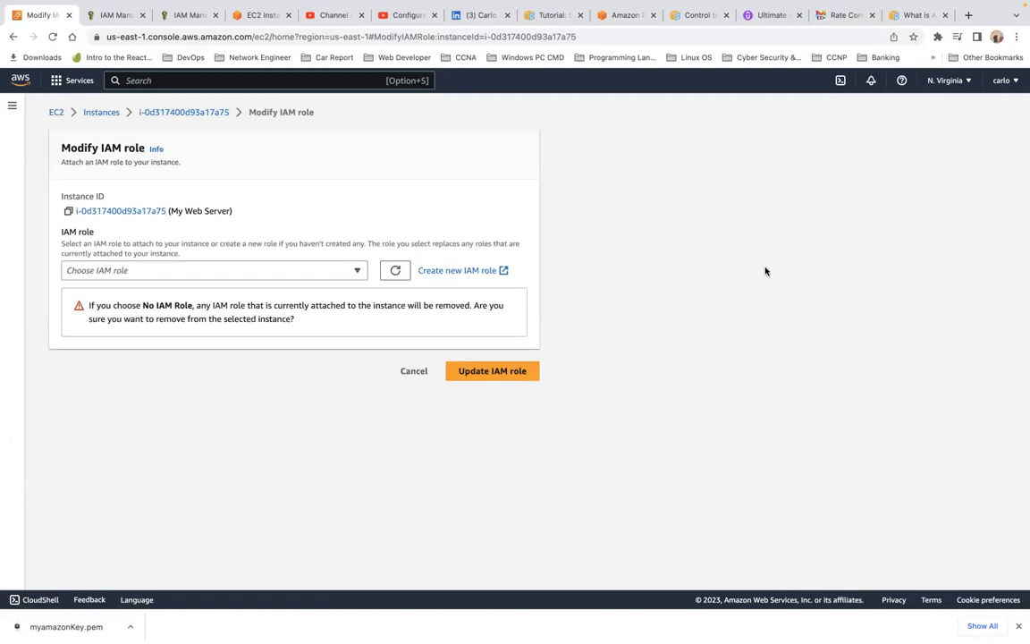
left_click(282, 273)
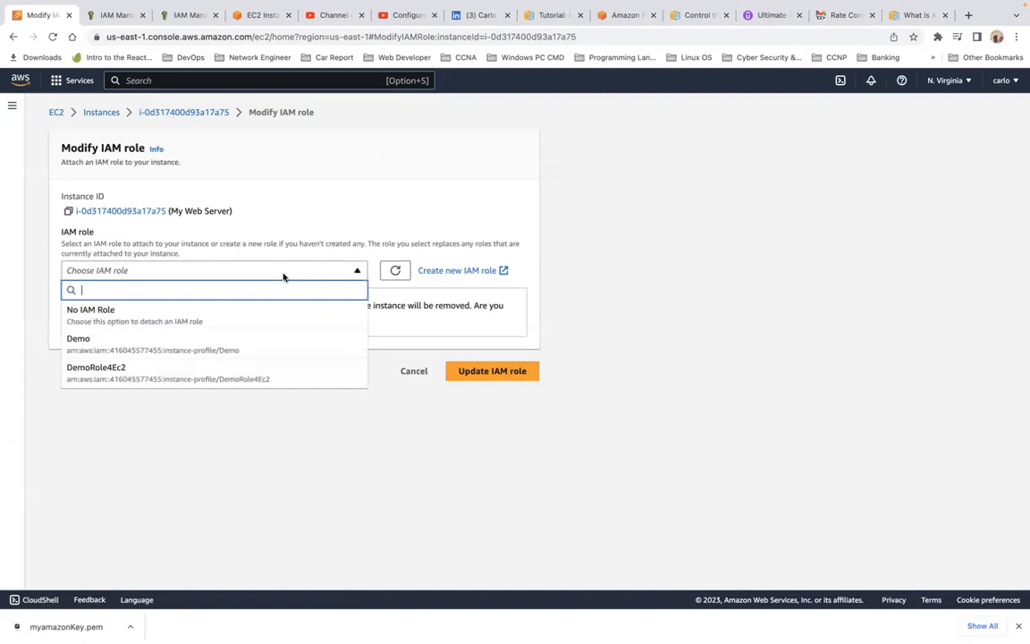
left_click(264, 371)
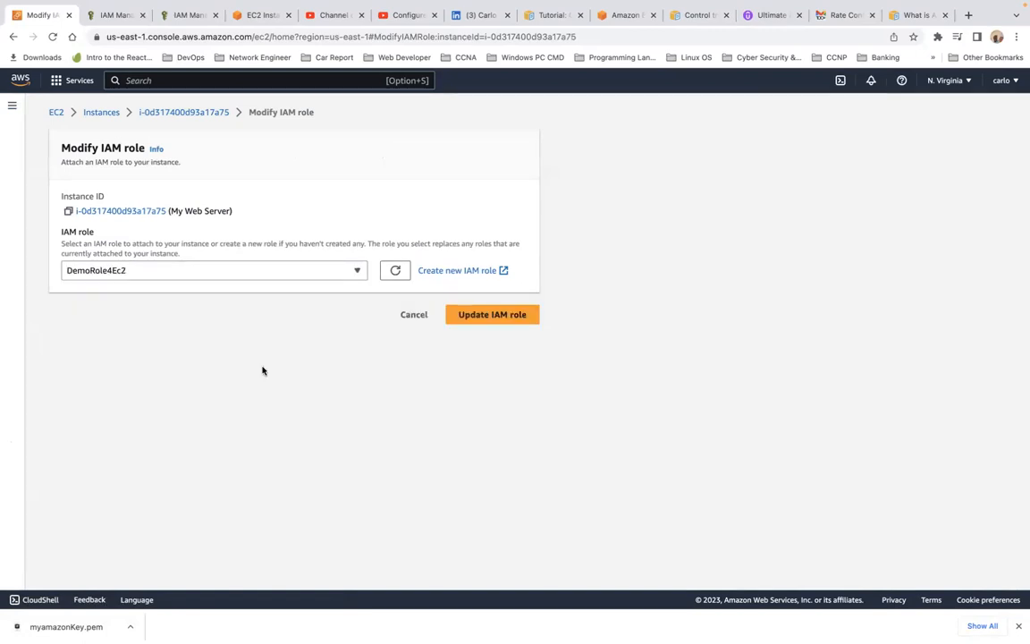
left_click(488, 317)
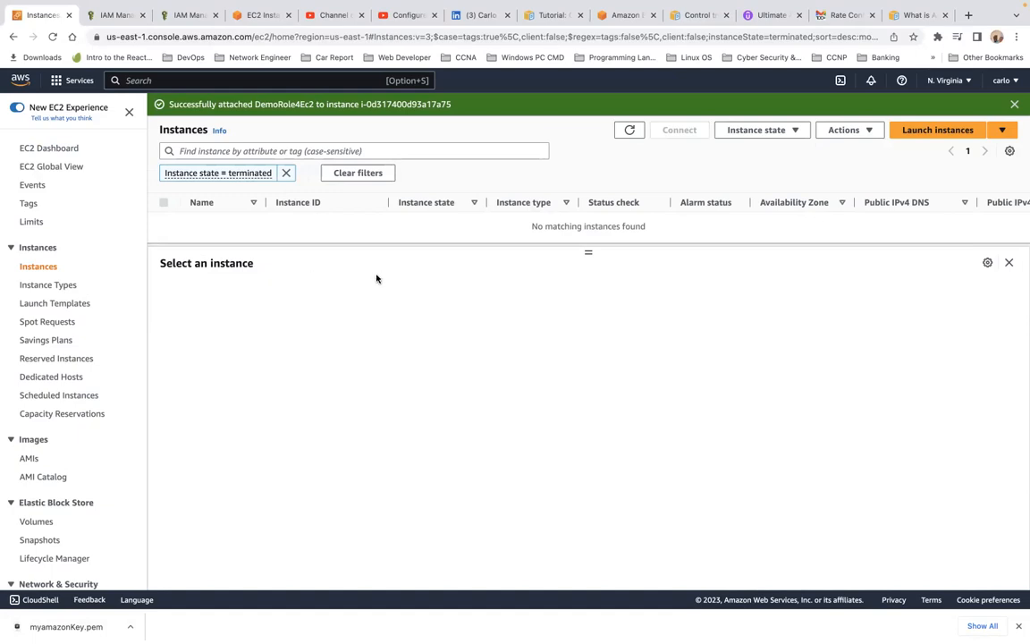
left_click(40, 269)
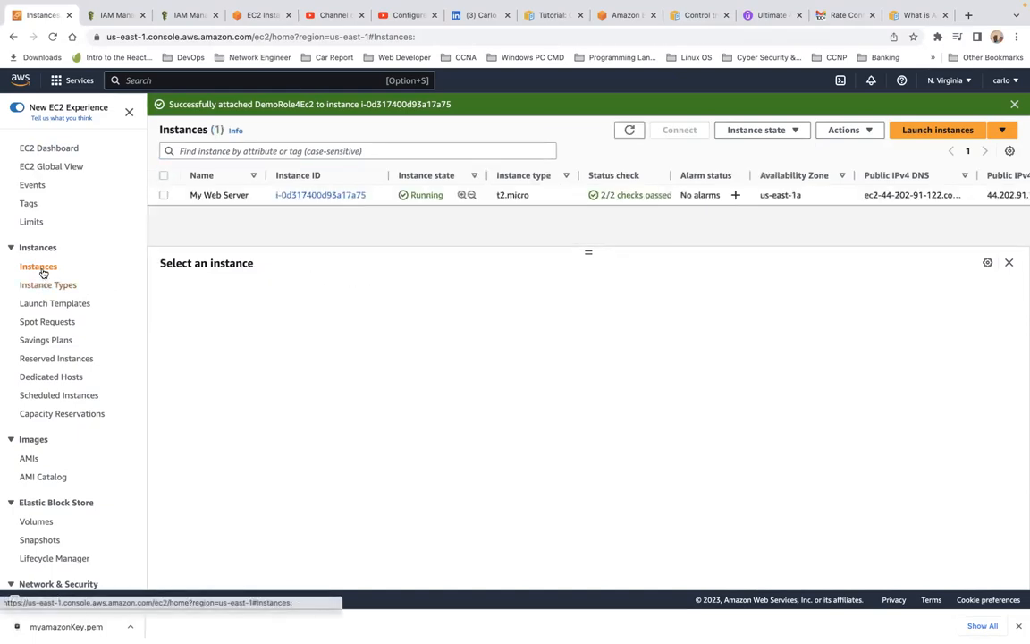
left_click(163, 196)
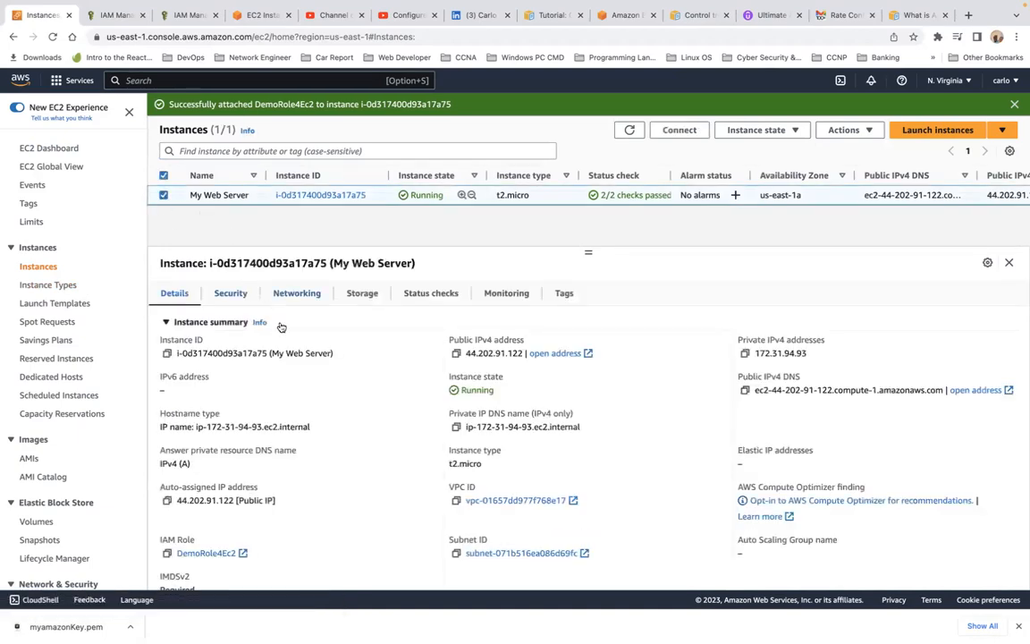
Step: Show My Web Server's security details, then run aws iam list-users in its terminal session and highlight the output
left_click(229, 293)
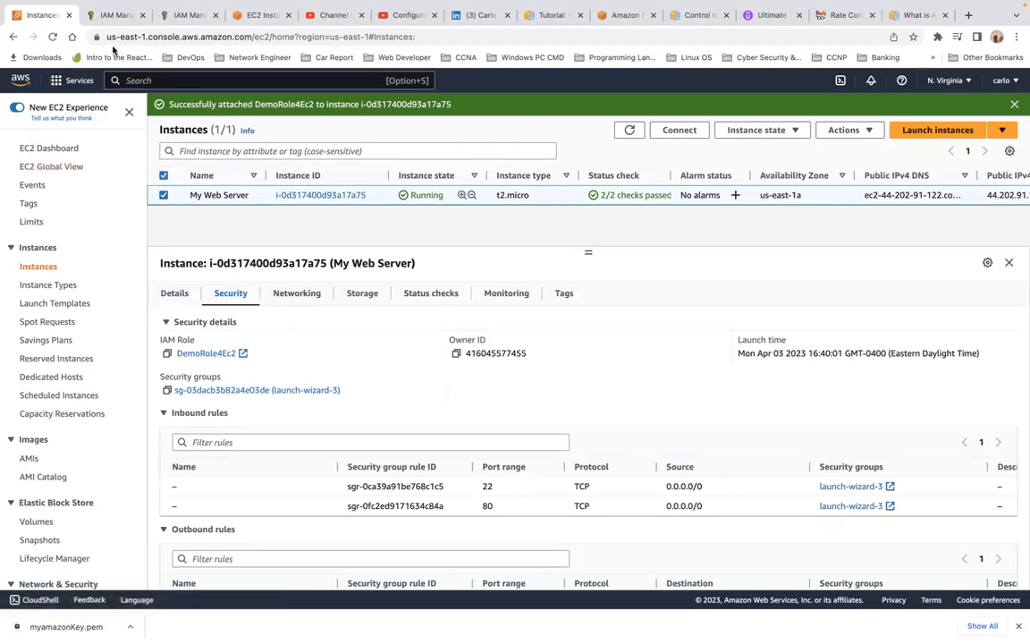
left_click(240, 14)
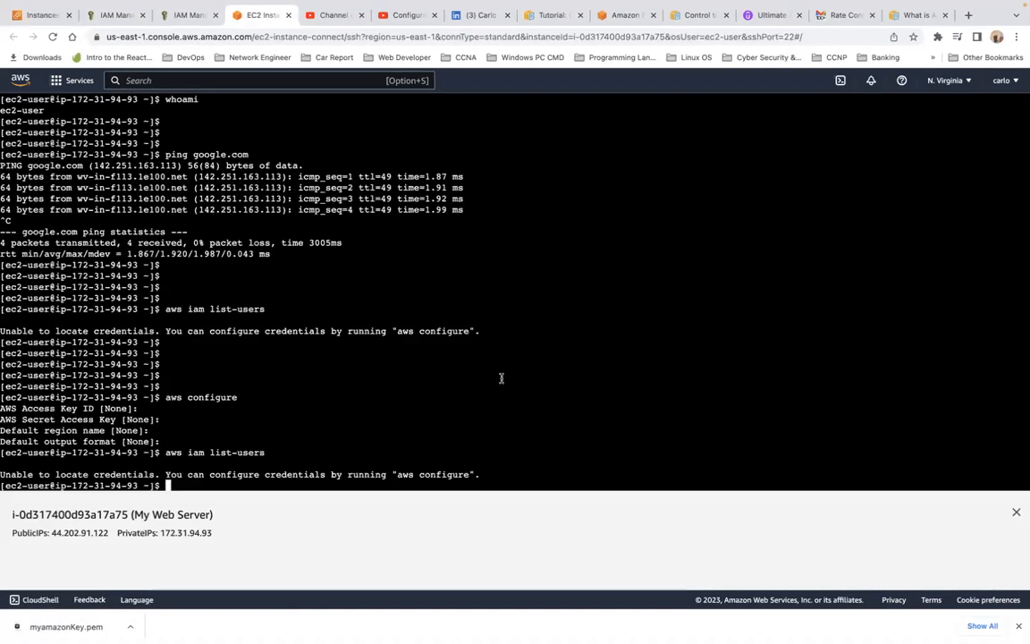
key("Return")
key("Return")
key("Return")
key("Return")
key("Return")
key("Return")
key("Up")
key("Return")
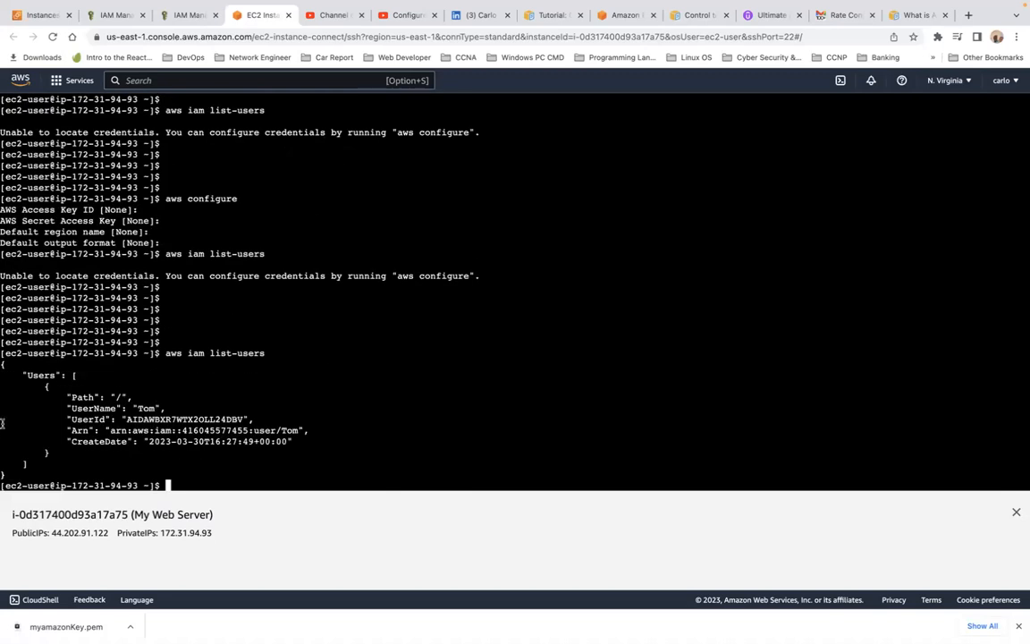
left_click_drag(3, 365, 146, 470)
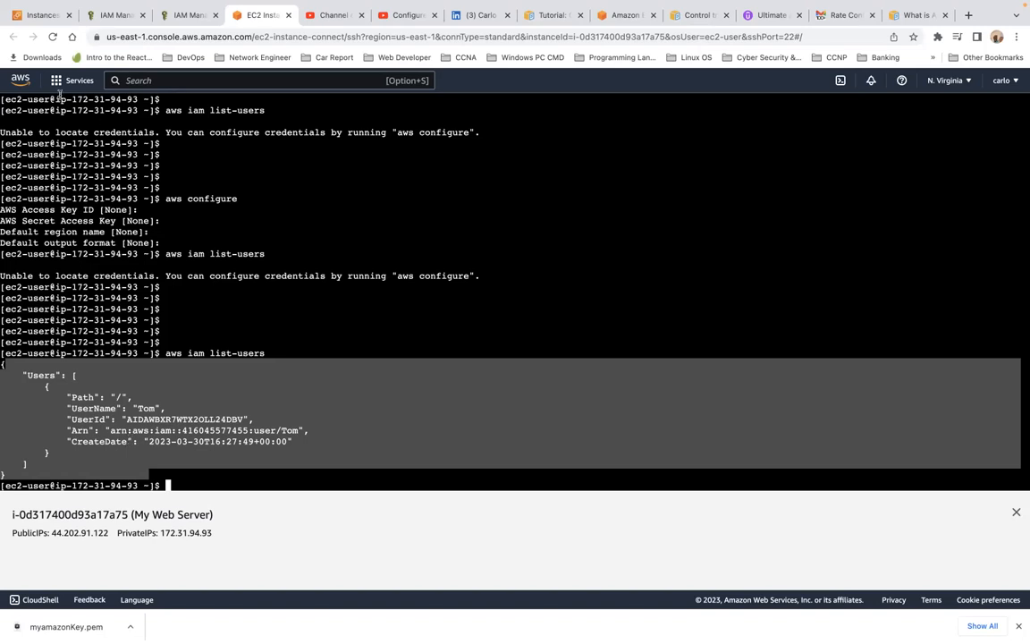
Step: Open DemoRole4Ec2 from My Web Server's security details, dismiss the IAM Identity Center offer and review the role's permissions policies
left_click(42, 15)
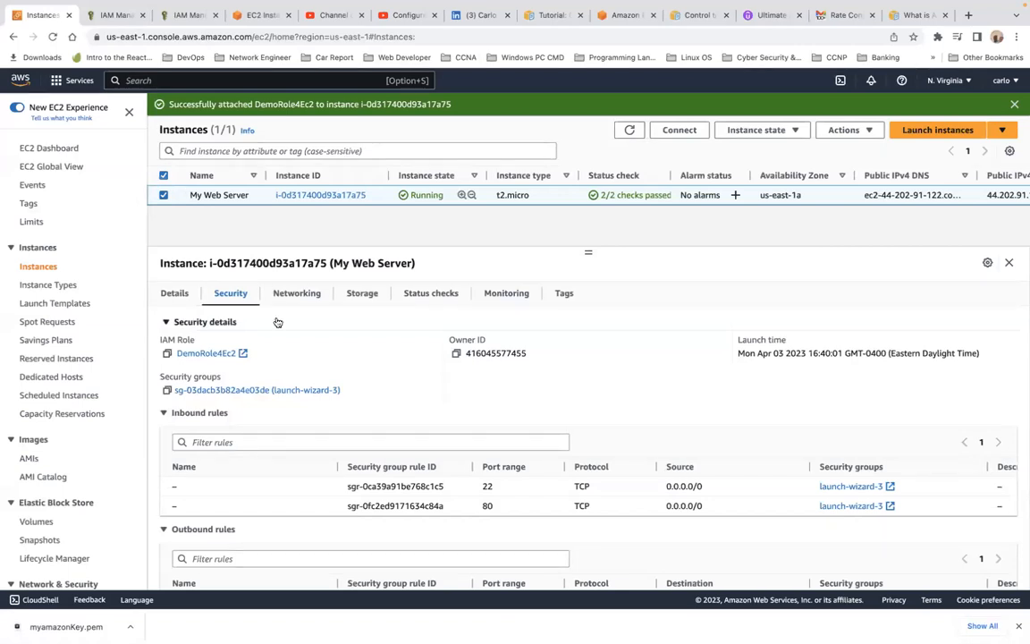
left_click(207, 355)
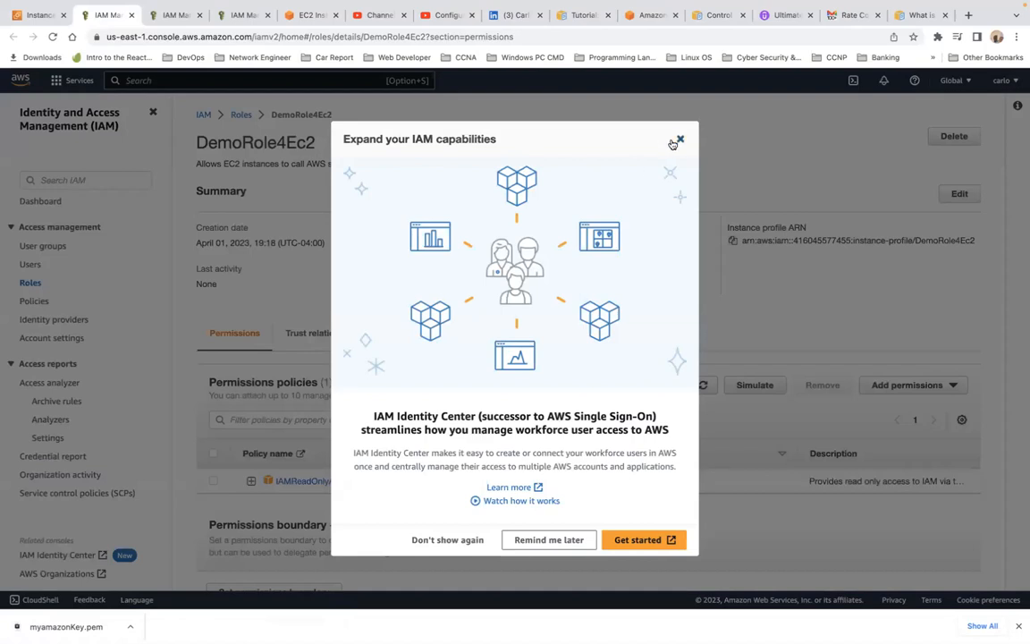
left_click(679, 139)
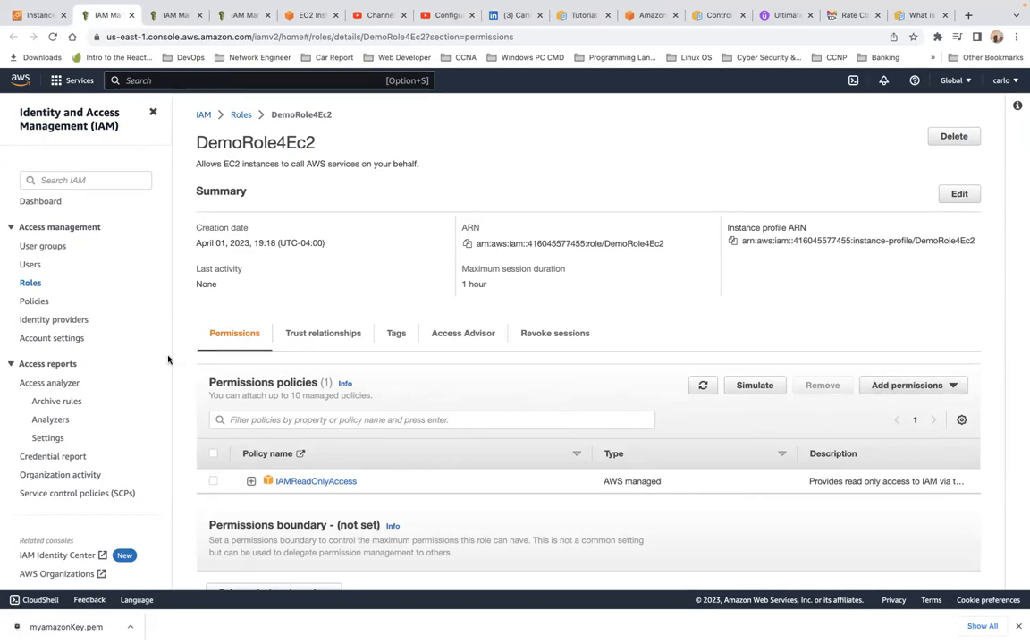
scroll(764, 317, "down", 2)
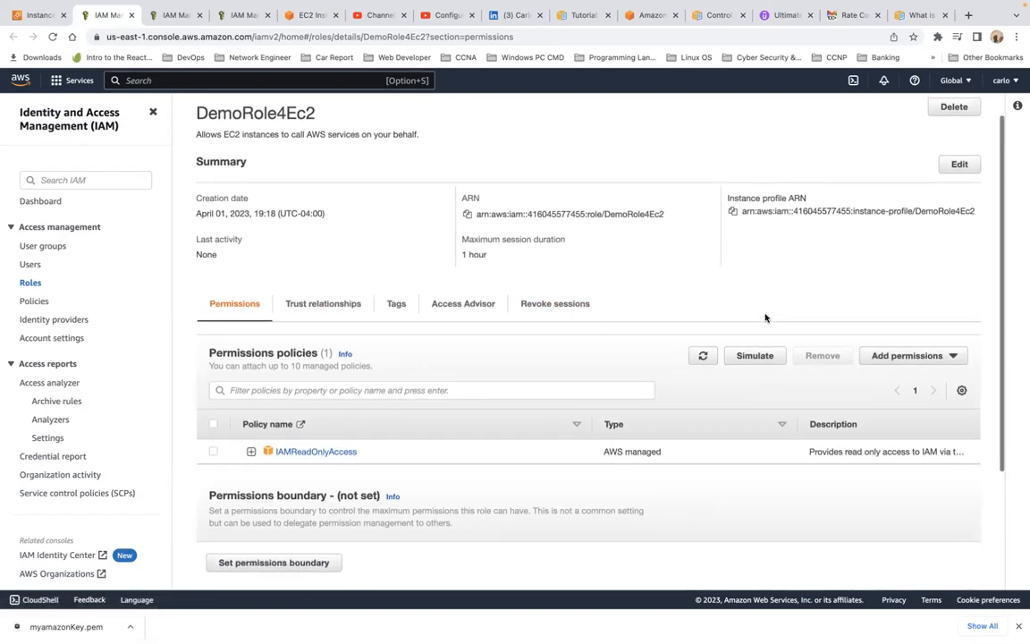
scroll(764, 317, "up", 2)
left_click(951, 136)
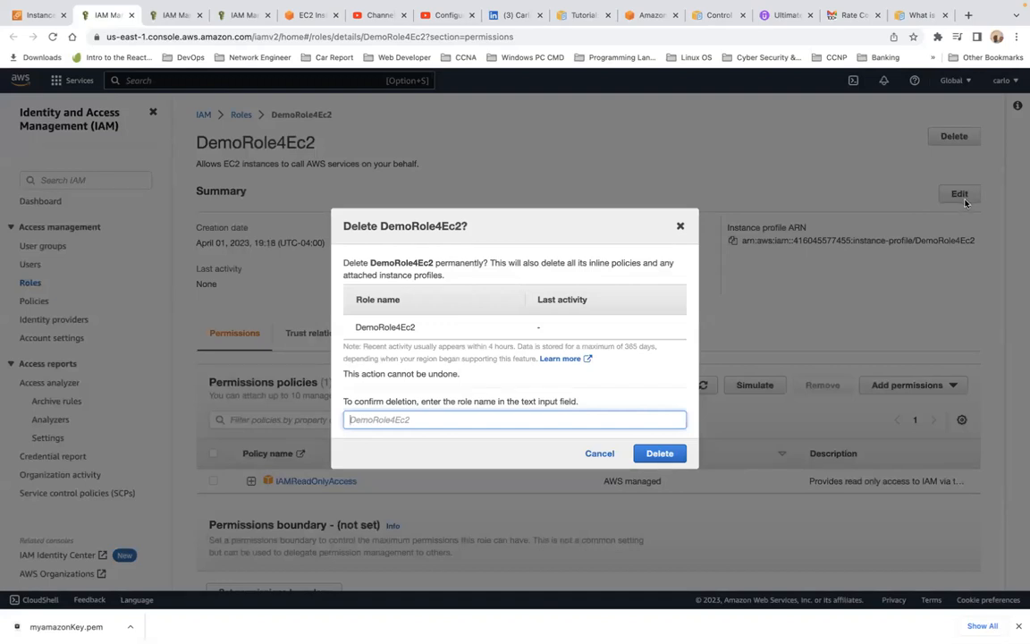
left_click(608, 454)
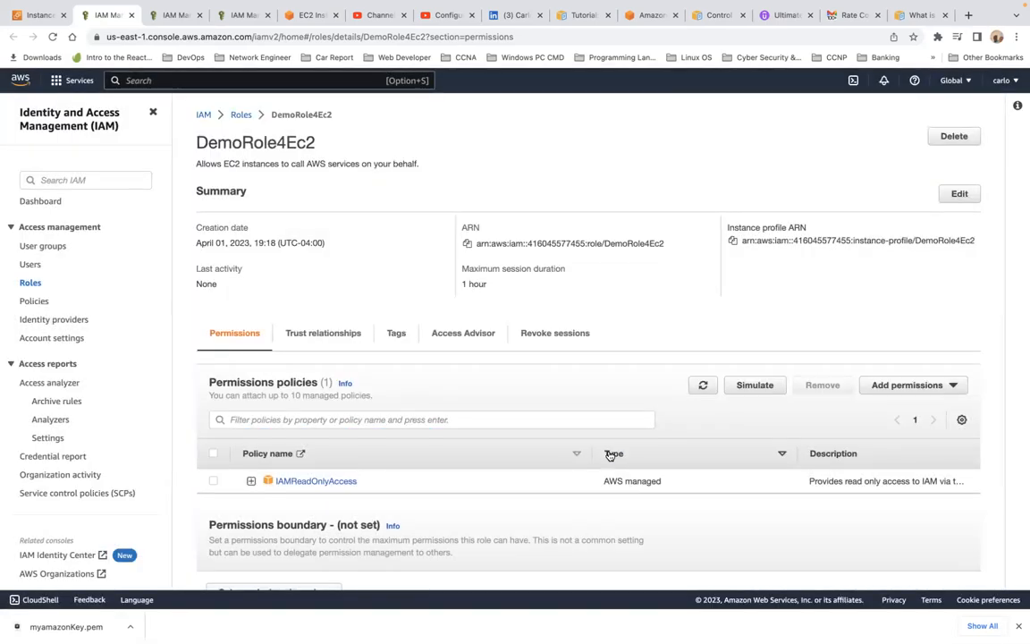
left_click(929, 386)
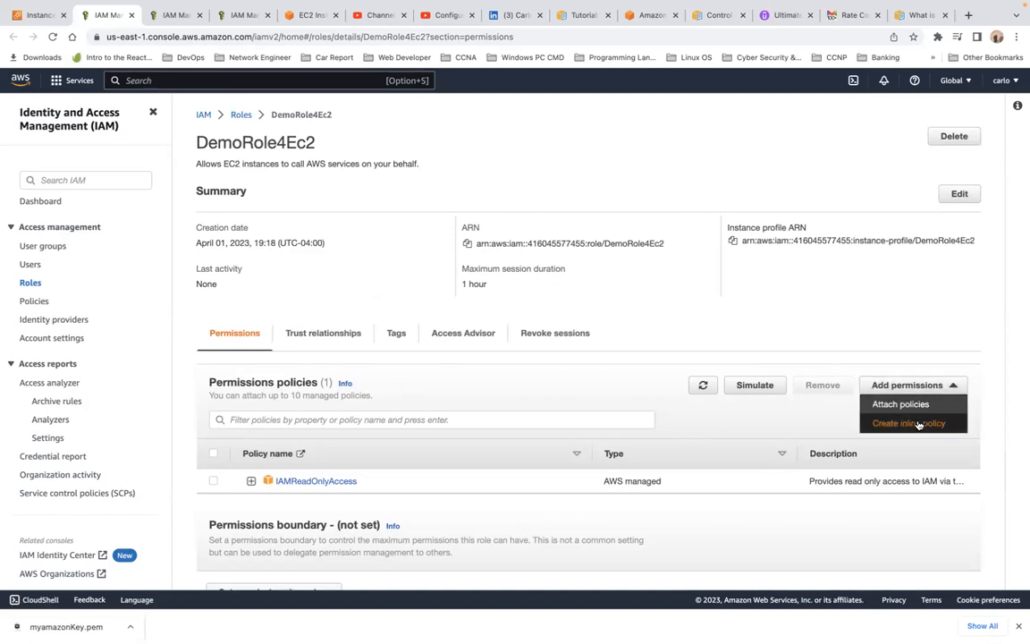
left_click(789, 425)
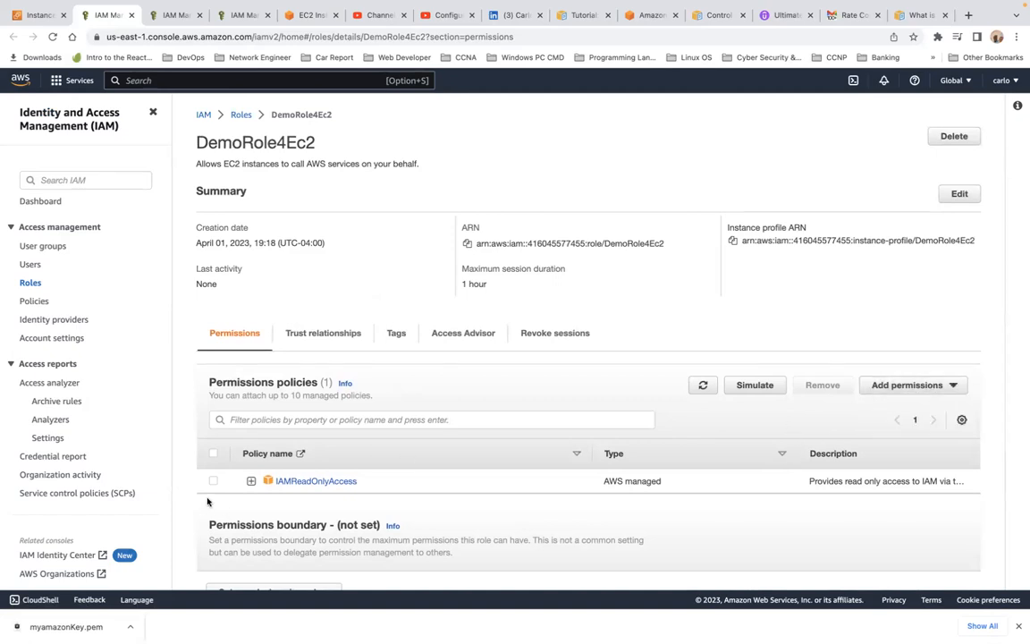
Step: Remove the IAMReadOnlyAccess policy from DemoRole4Ec2
scroll(268, 491, "down", 2)
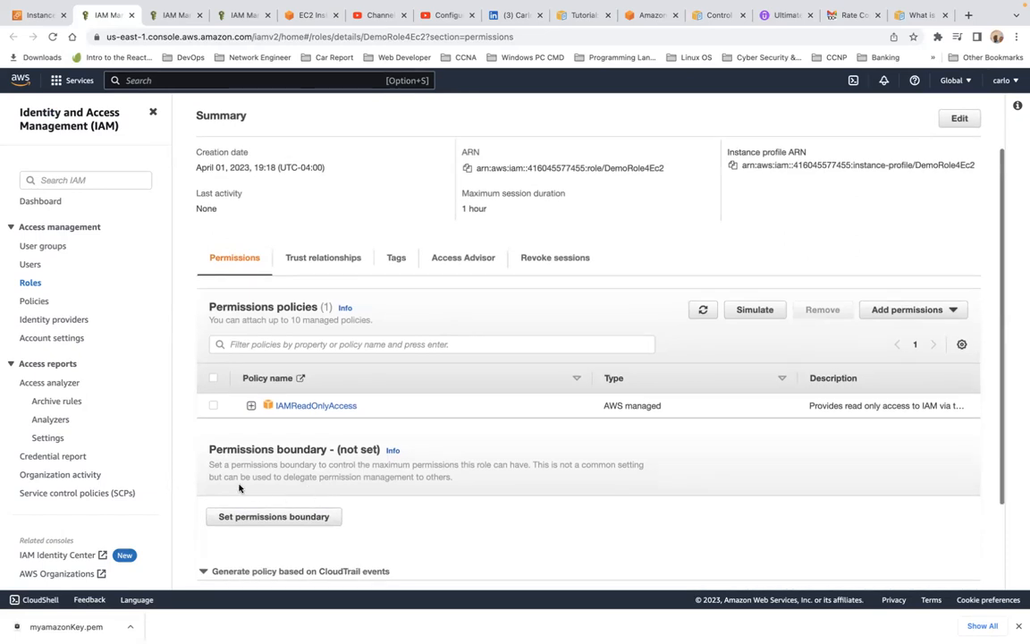
left_click(212, 405)
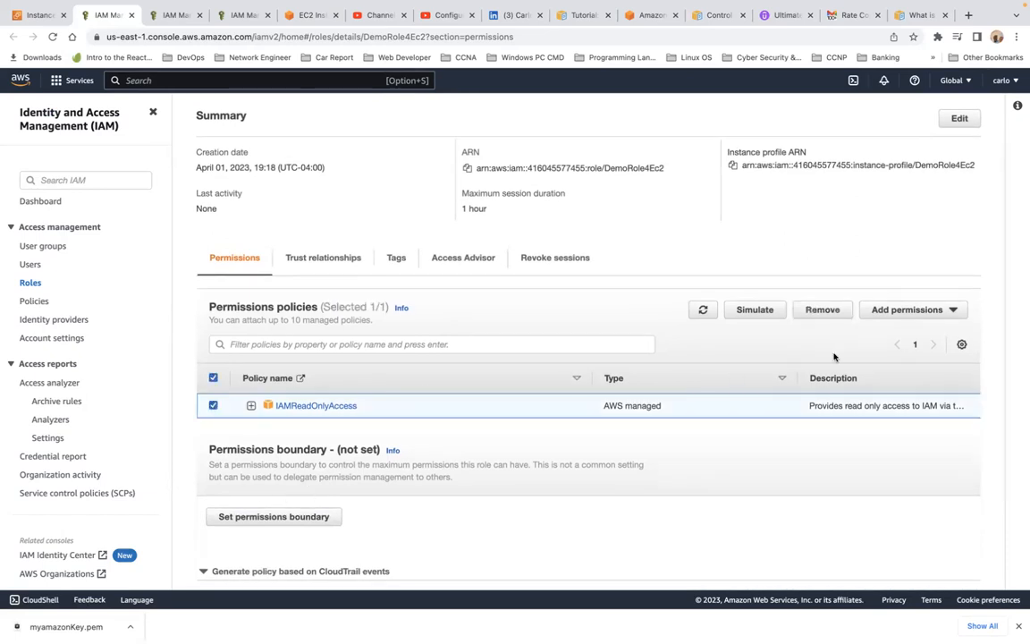
left_click(820, 311)
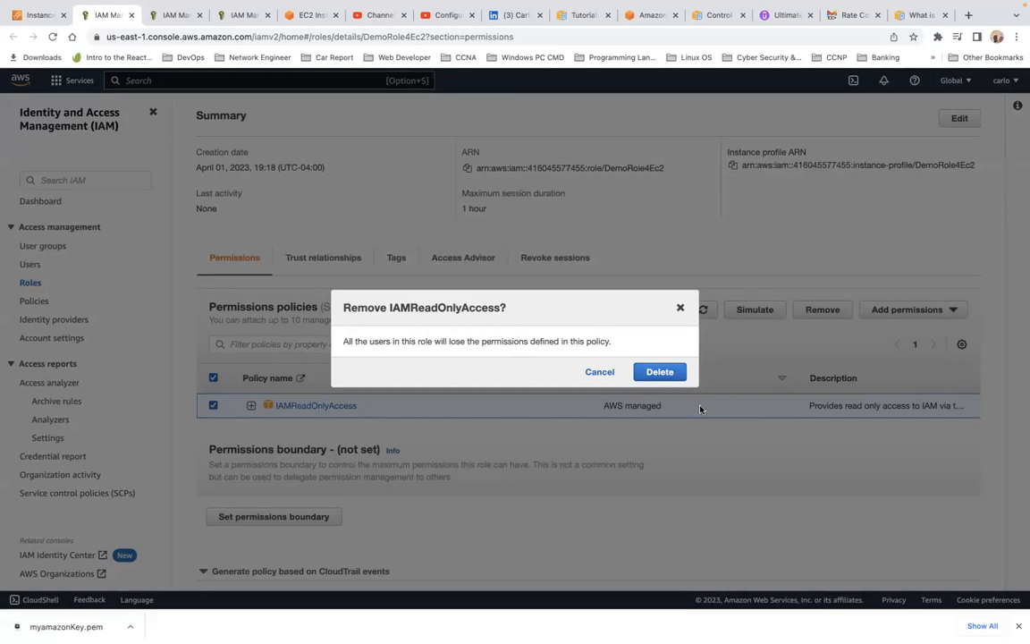
left_click(599, 371)
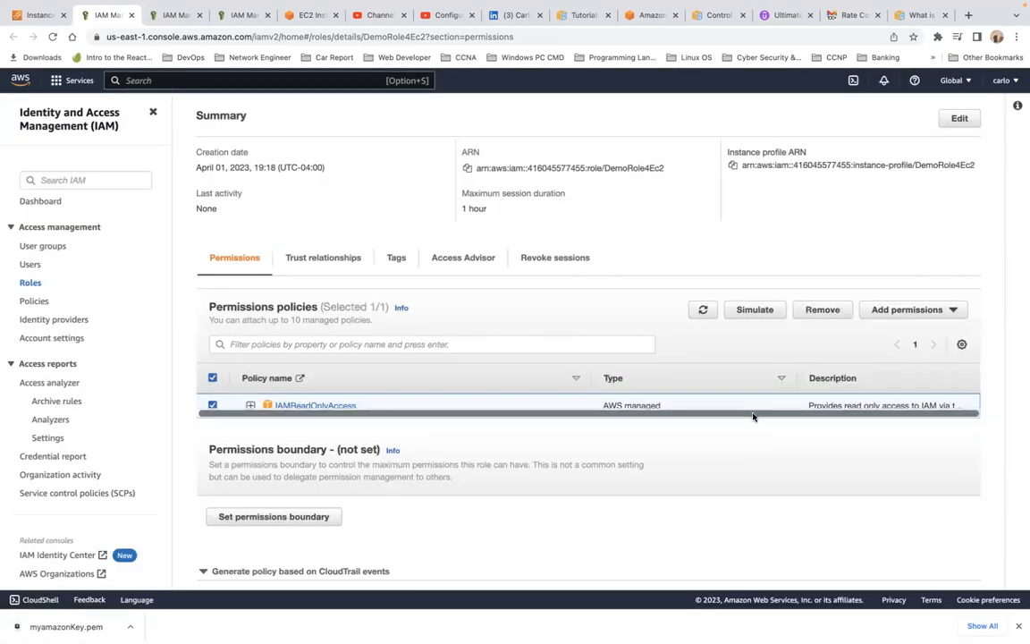
left_click(822, 309)
left_click(661, 372)
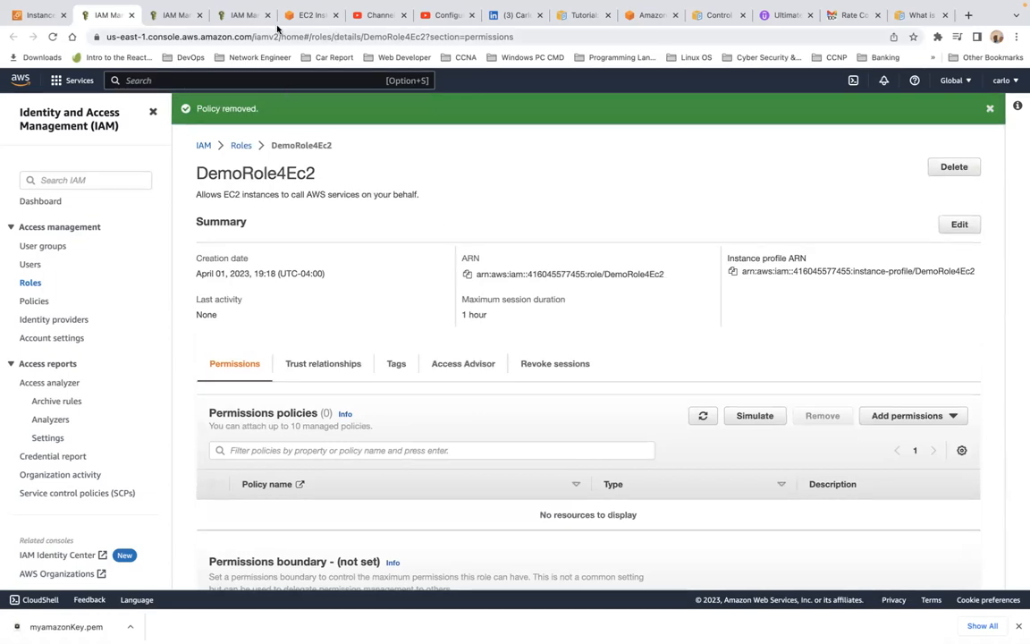
Step: Rerun aws iam list-users in the My Web Server terminal to test access without the IAMReadOnlyAccess policy
left_click(249, 18)
left_click(178, 18)
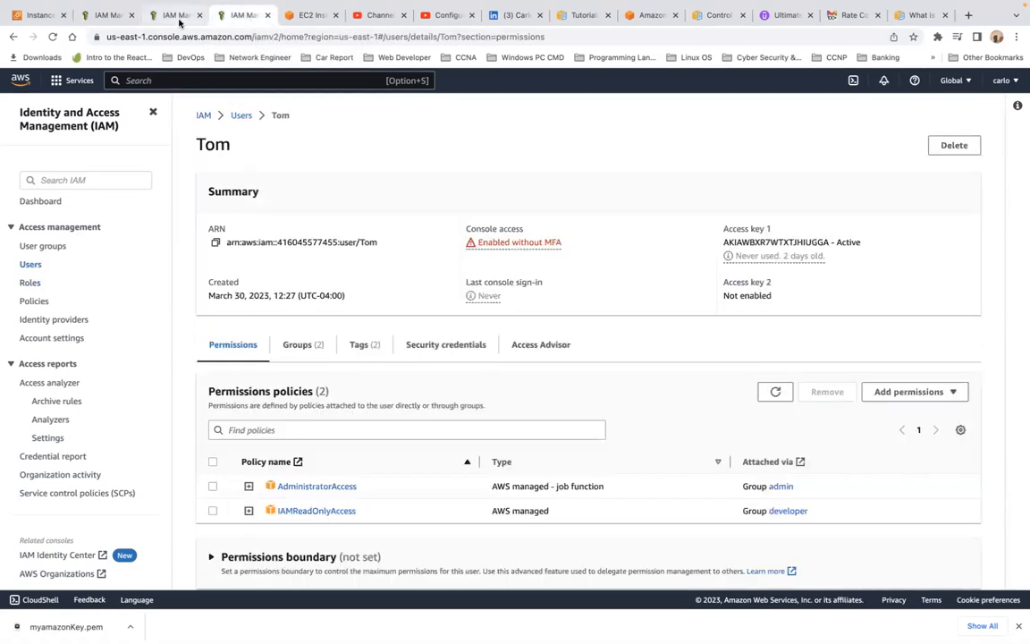
left_click(307, 16)
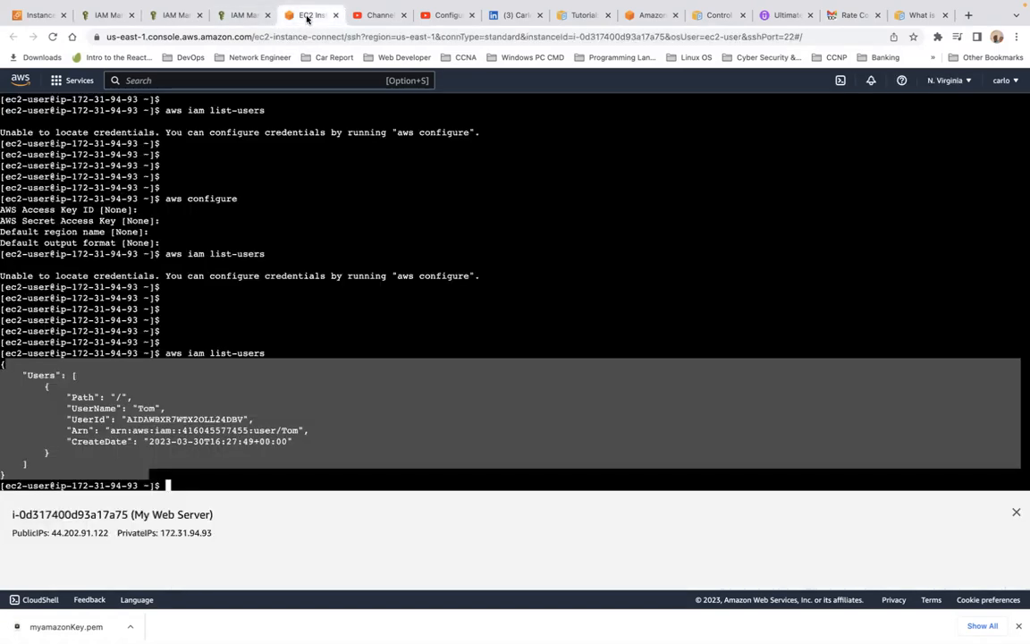
left_click(395, 478)
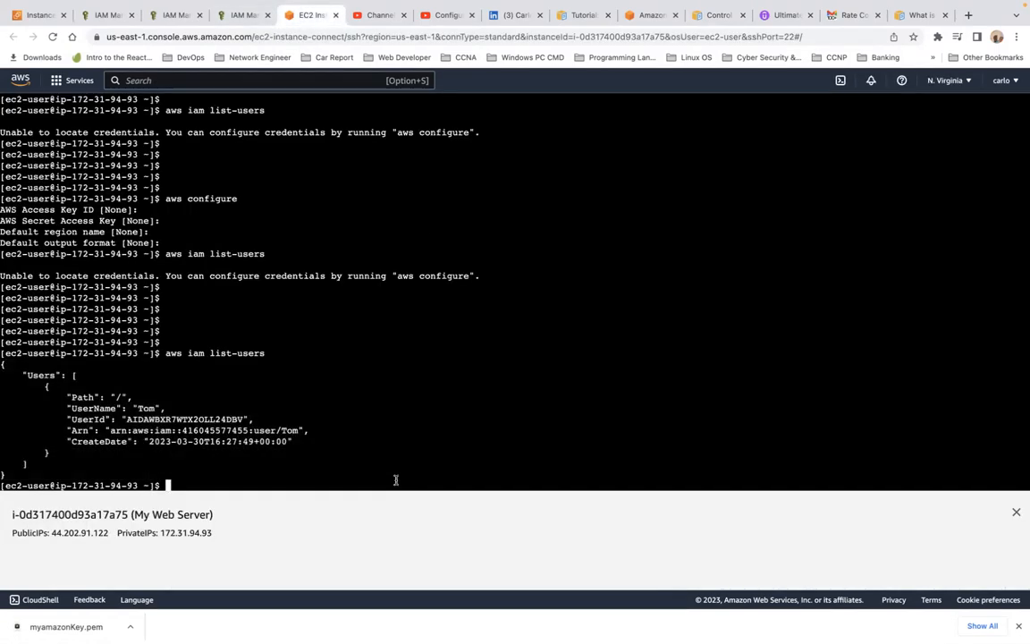
key("Return")
key("Return")
key("Return")
key("Return")
key("Return")
key("Return")
key("Return")
key("Return")
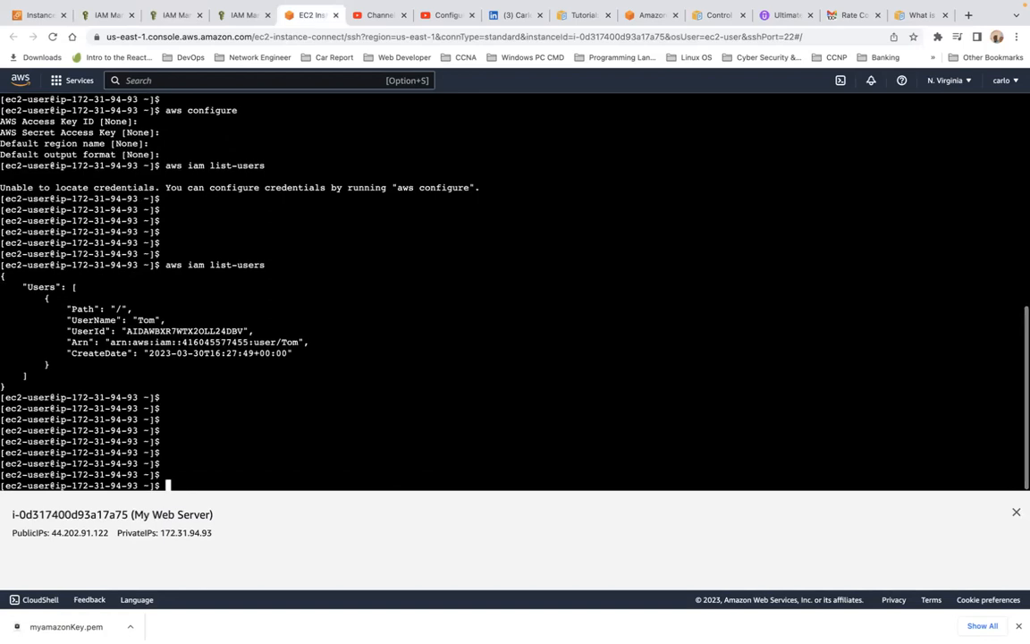
key("Up")
key("Return")
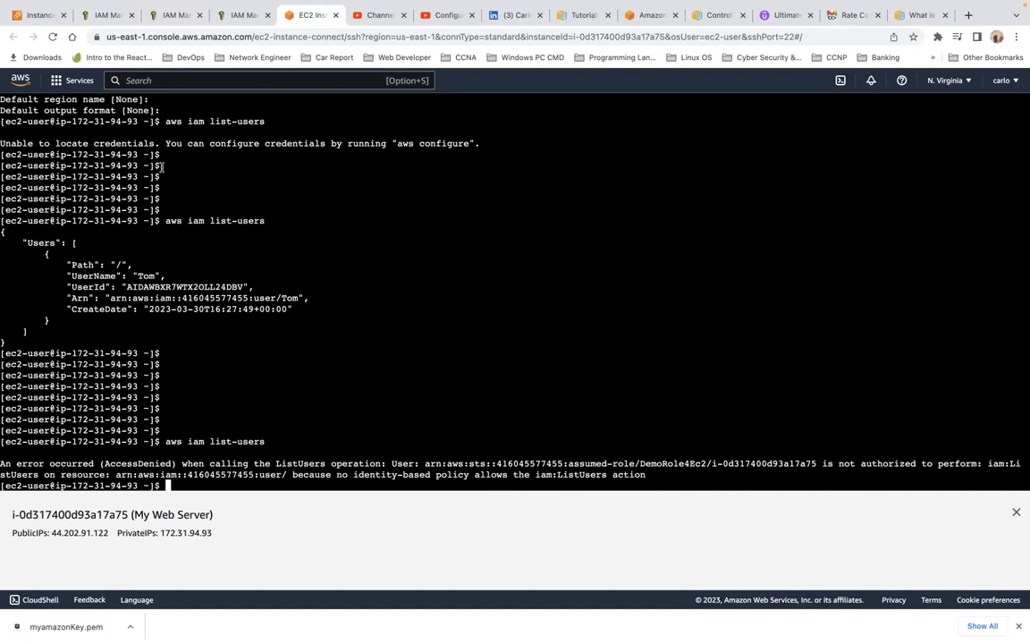
Step: Check My Web Server's details and security settings, and update its IAM role with DemoRole4Ec2 again
left_click(109, 15)
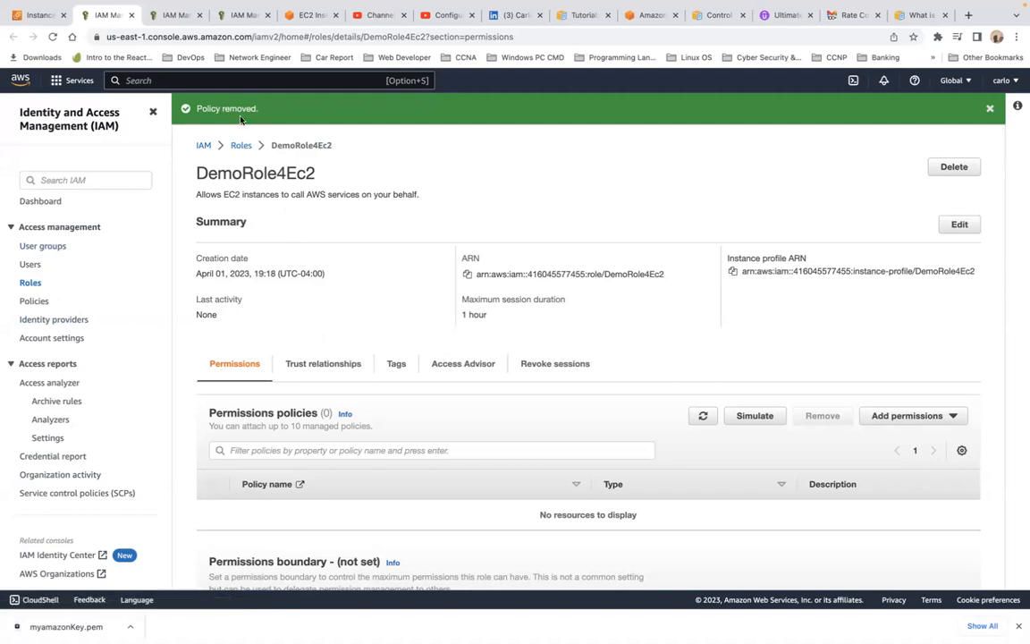
left_click(38, 15)
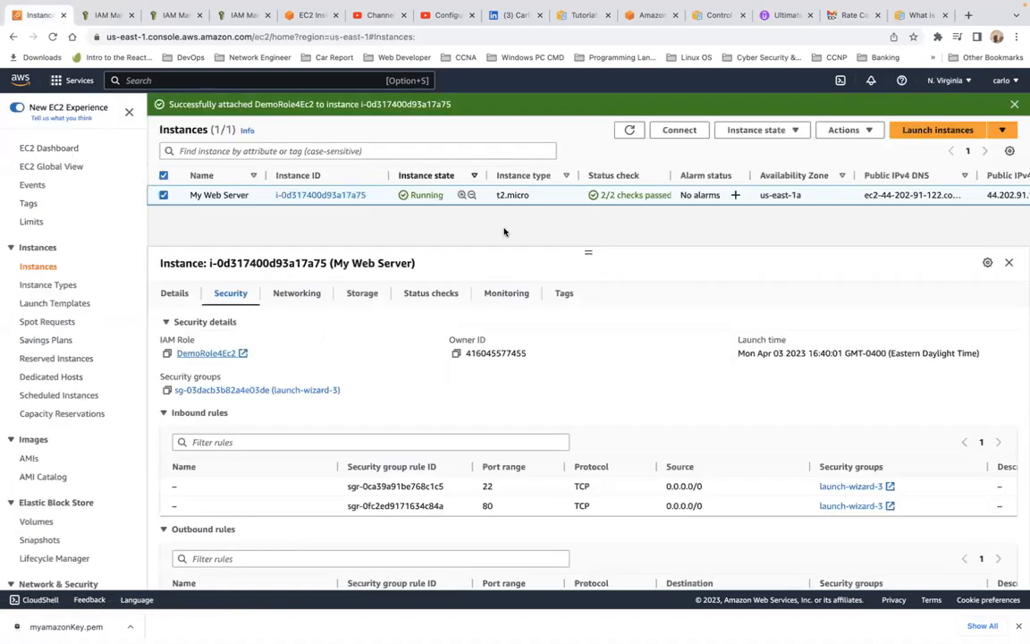
left_click(174, 293)
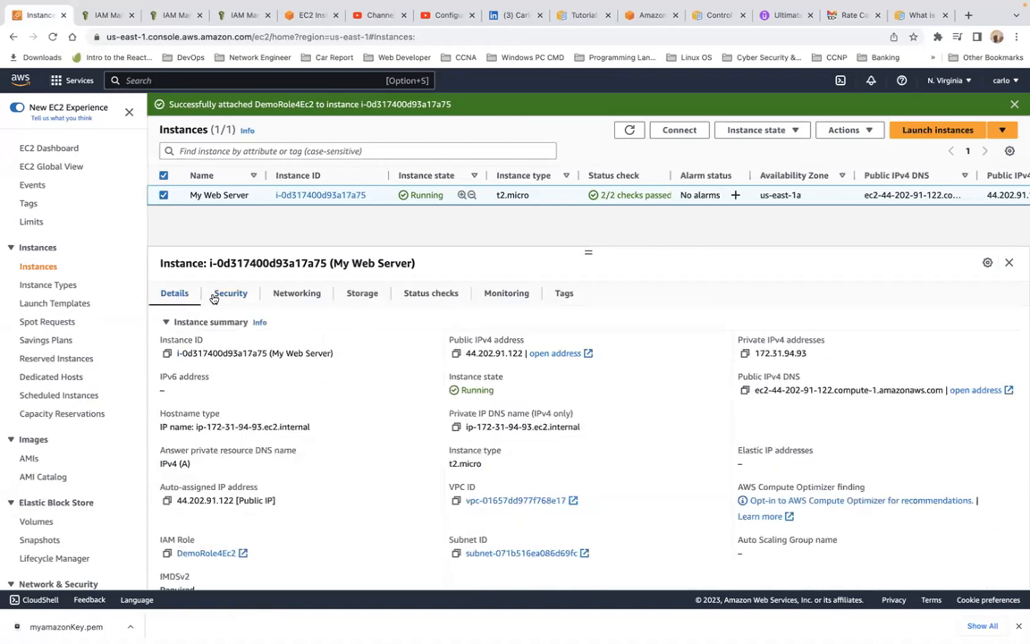
left_click(230, 294)
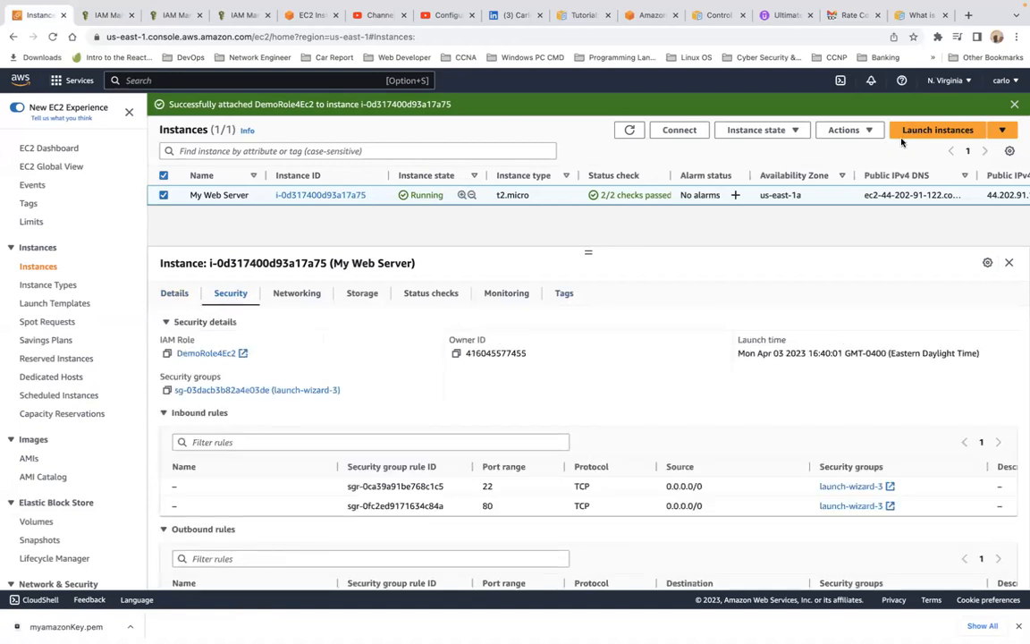
left_click(843, 131)
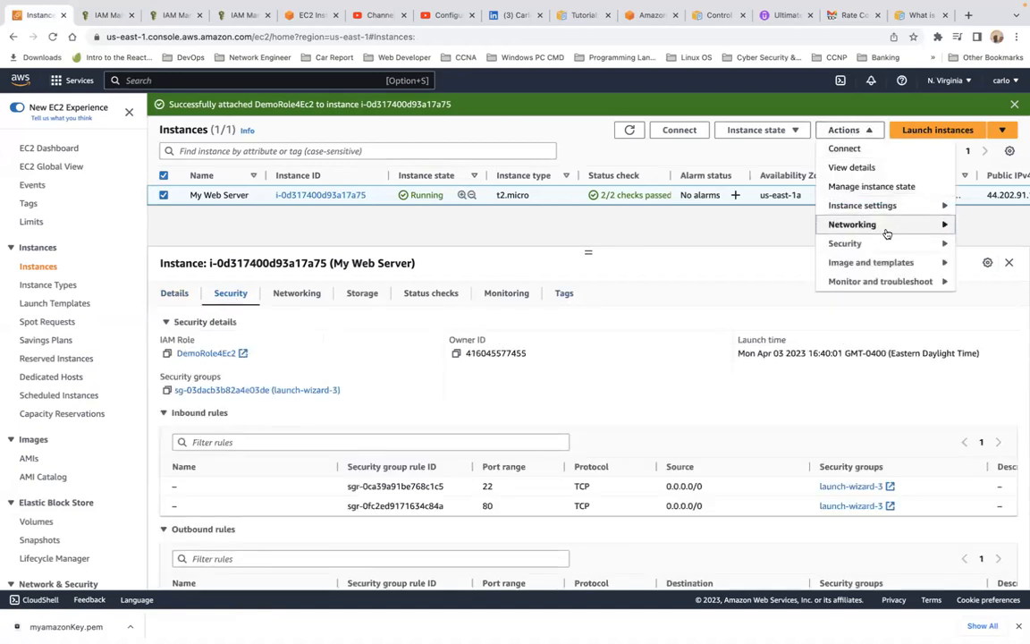
mouse_move(869, 247)
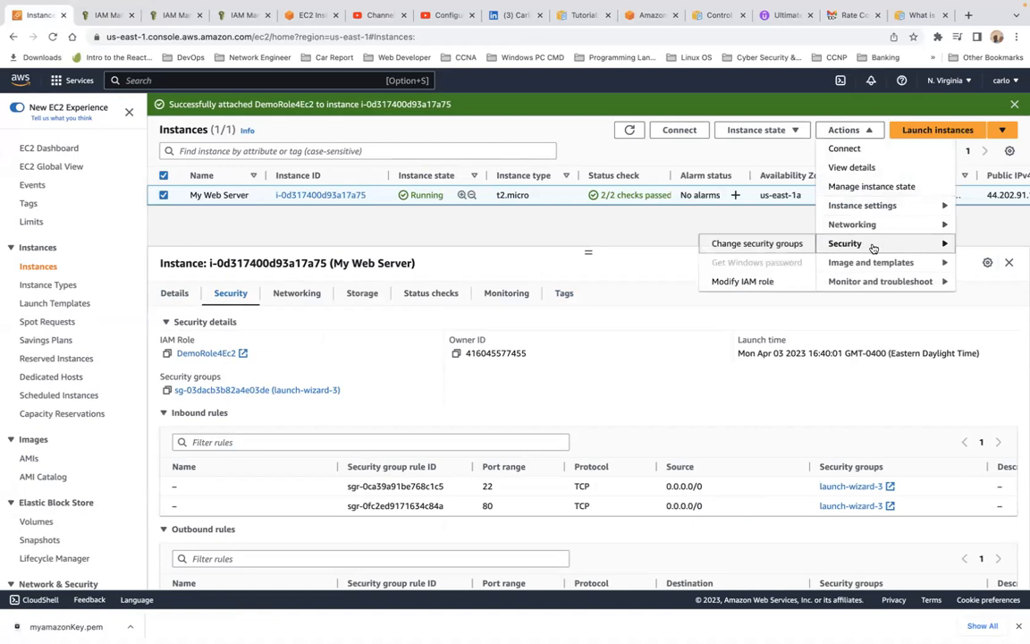
left_click(749, 279)
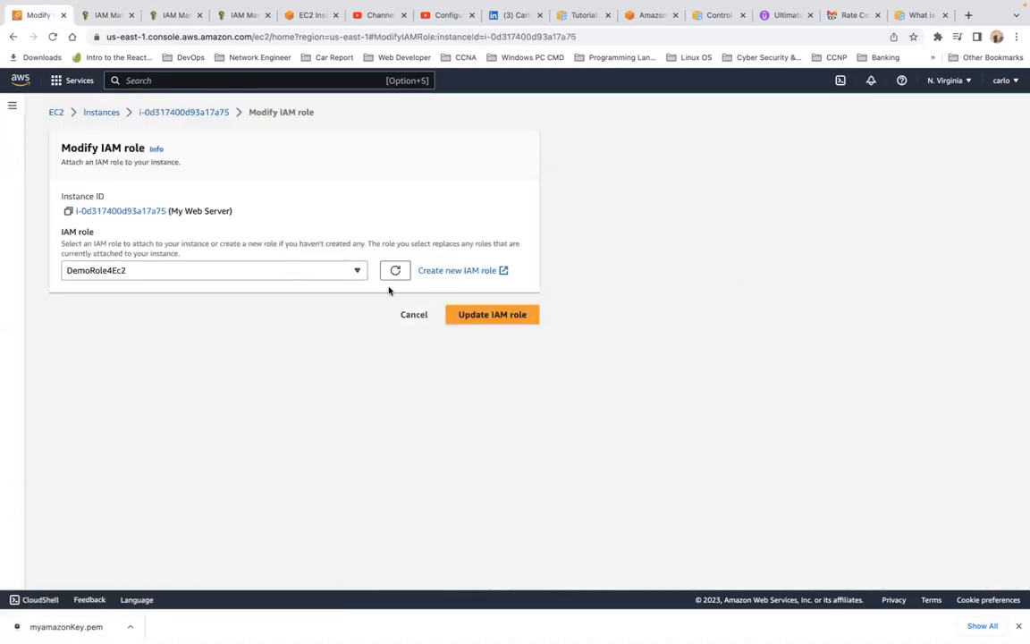
left_click(480, 316)
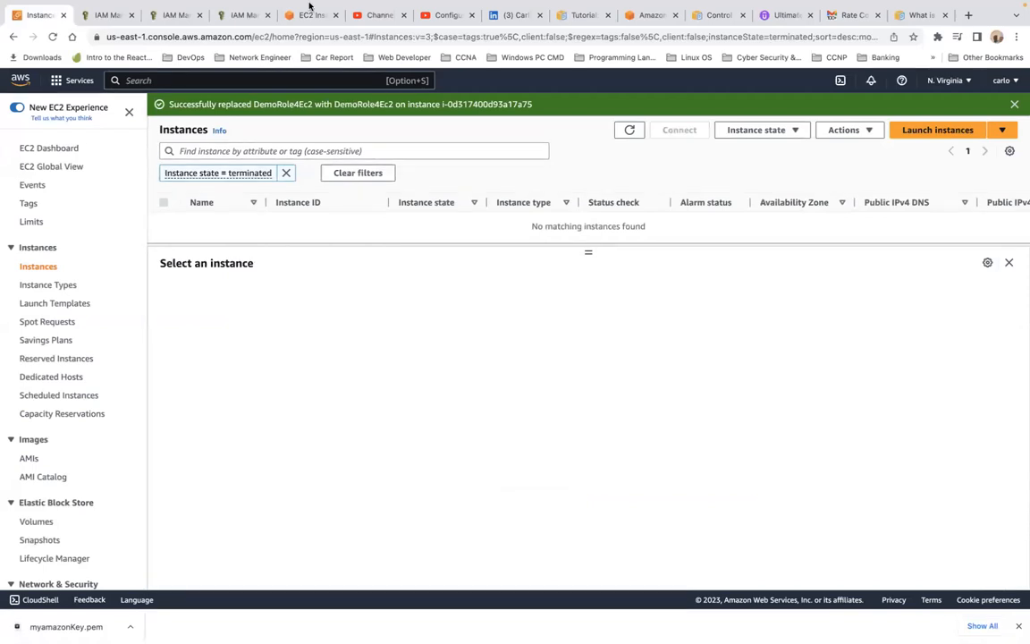
Step: Rerun aws iam list-users twice in the My Web Server terminal to retest access with DemoRole4Ec2 reassigned
left_click(314, 49)
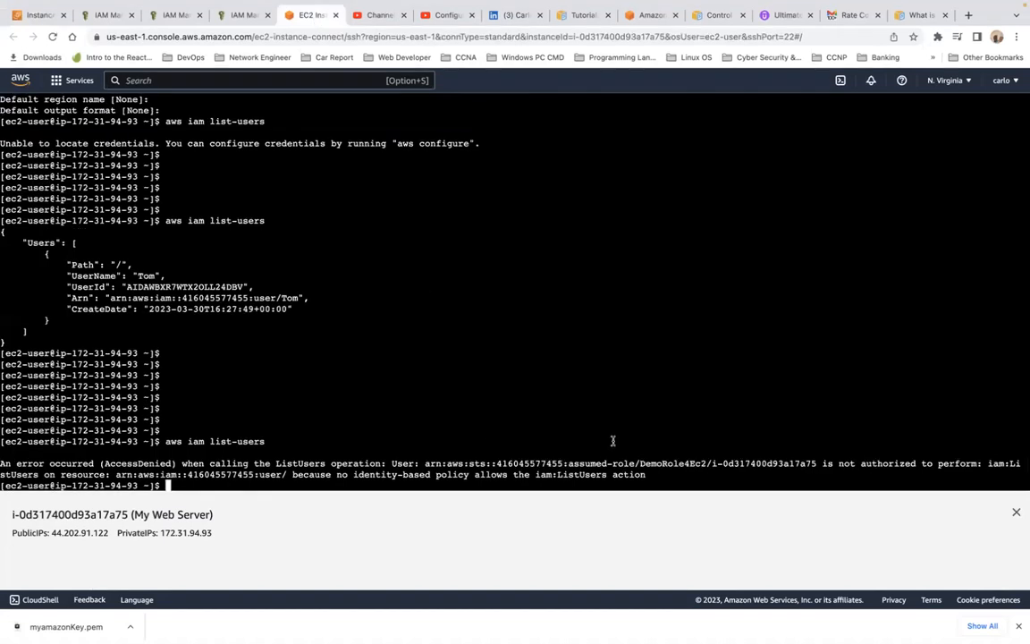
key("Return")
key("Return")
key("Return")
key("Return")
key("Return")
key("Return")
key("Return")
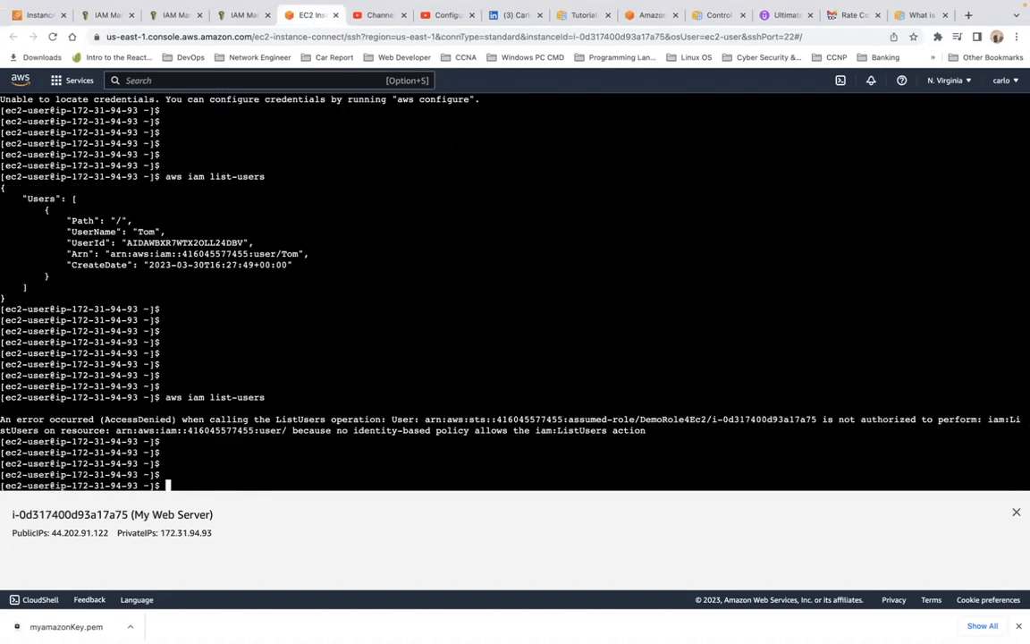
key("Return")
key("Return")
key("Up")
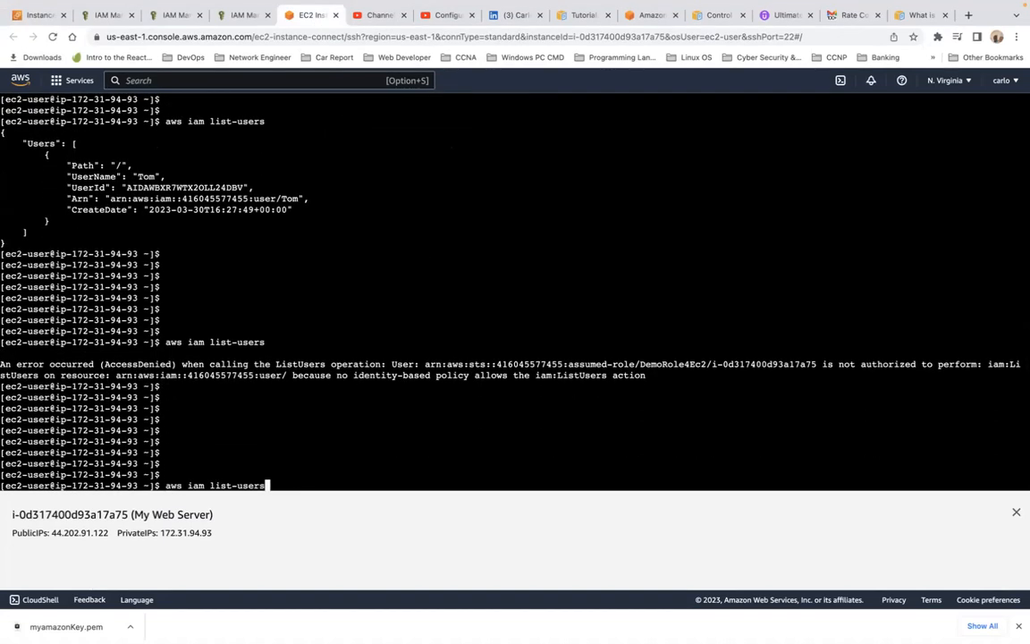
key("Return")
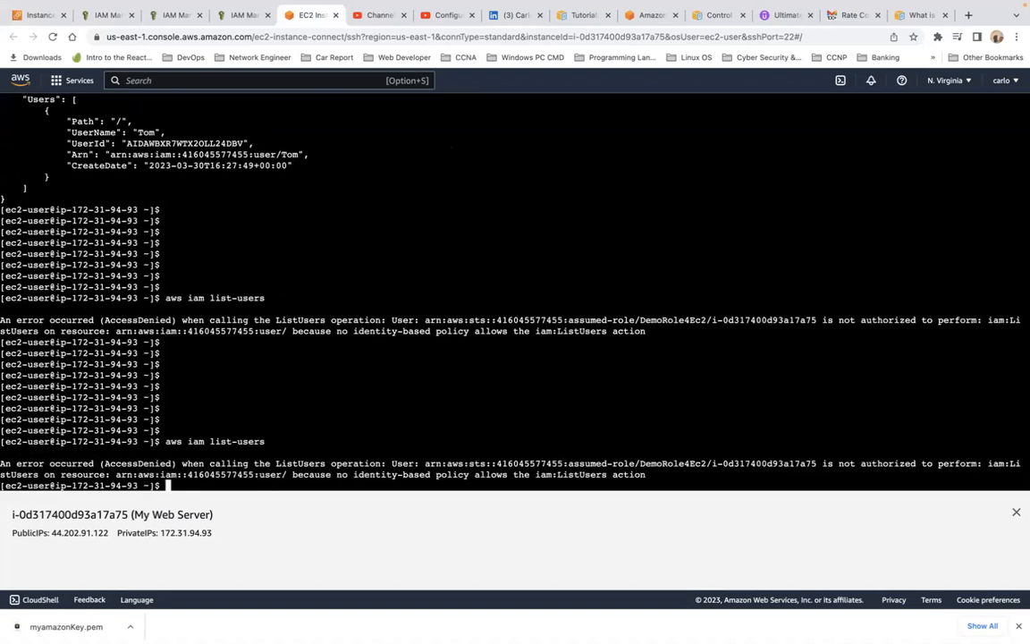
key("Up")
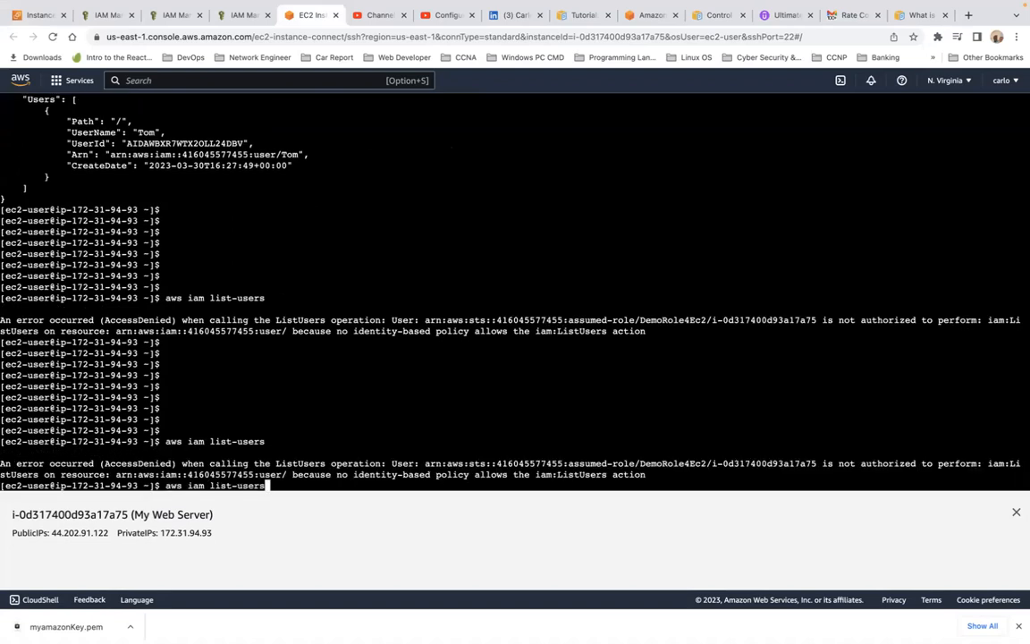
key("Return")
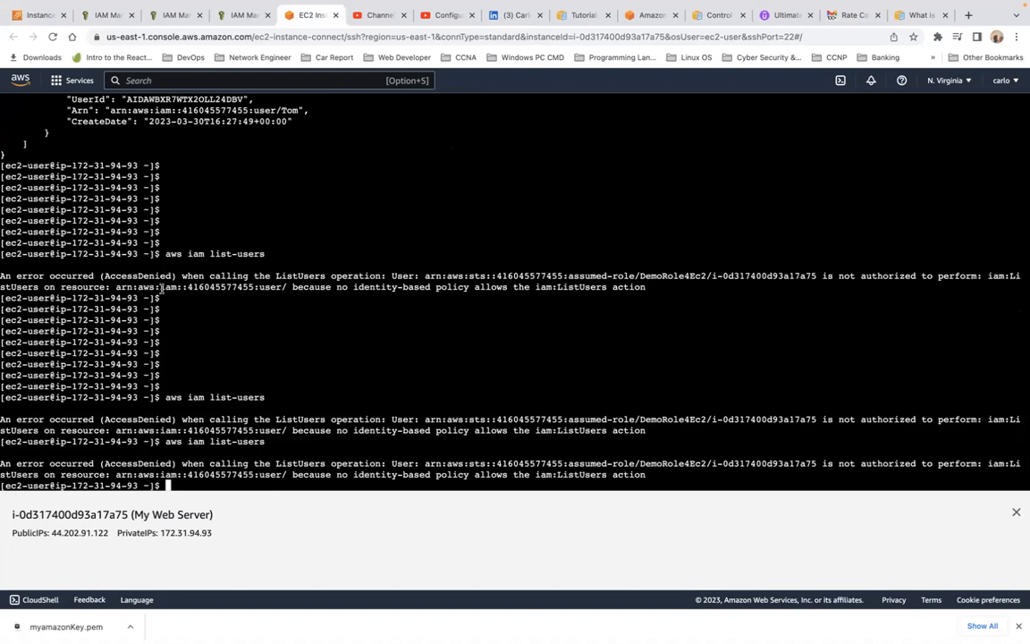
left_click(39, 16)
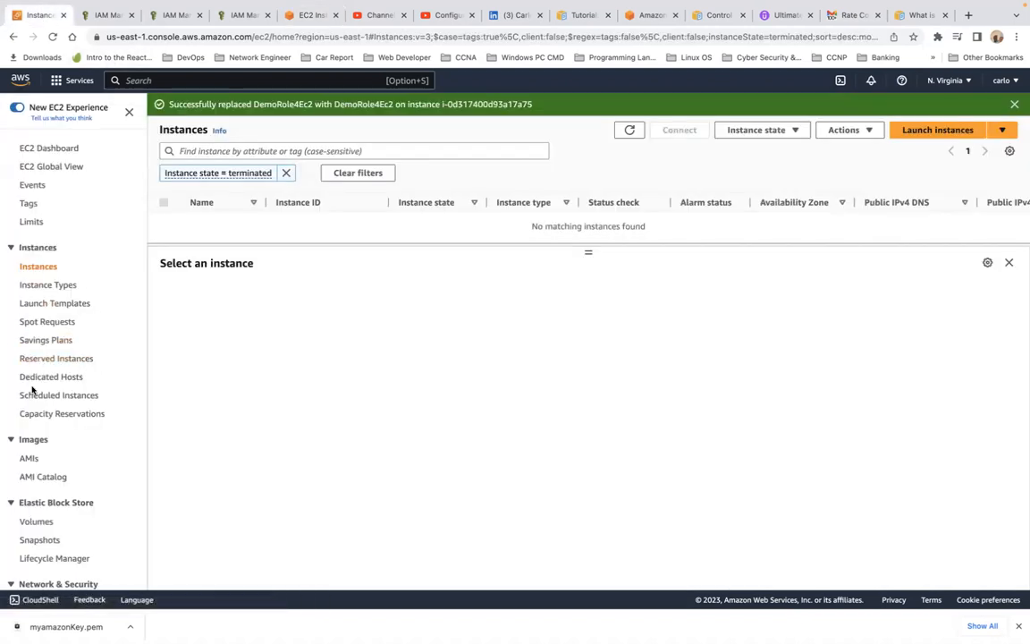
scroll(65, 391, "down", 2)
scroll(61, 362, "up", 2)
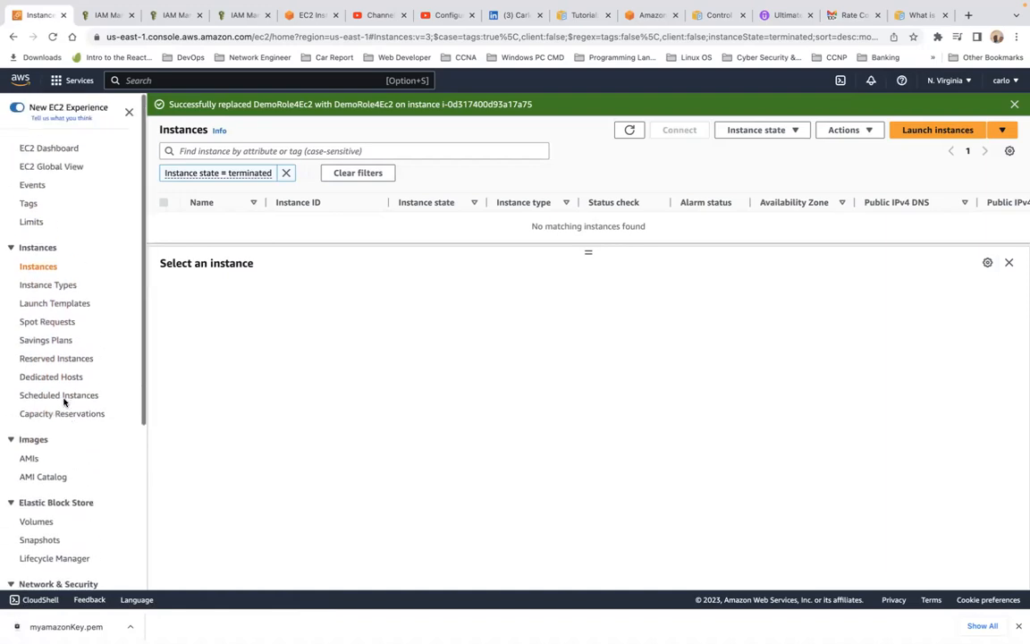
left_click(113, 14)
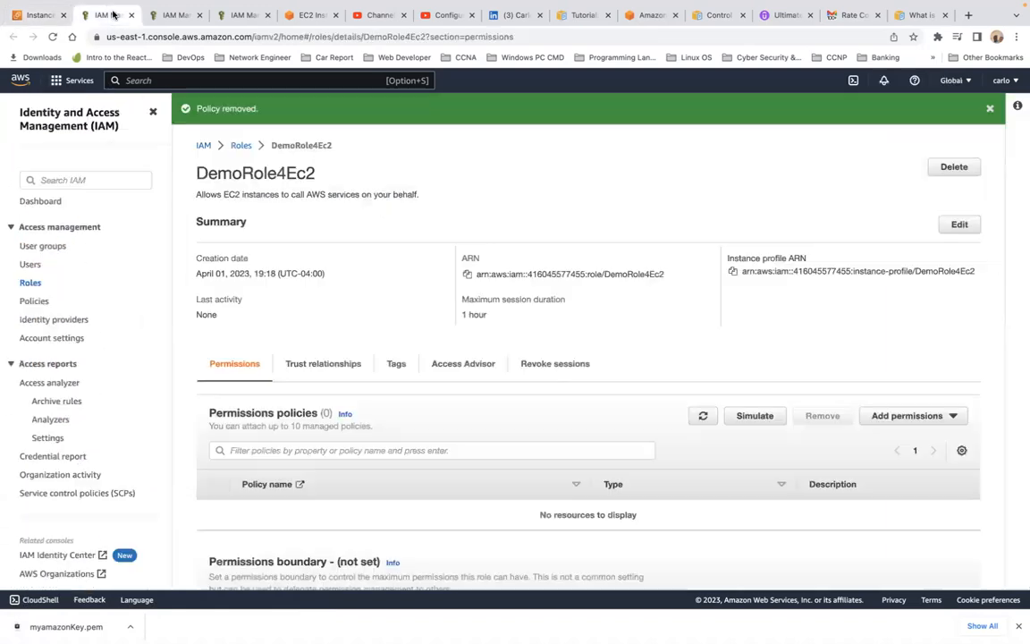
left_click(31, 282)
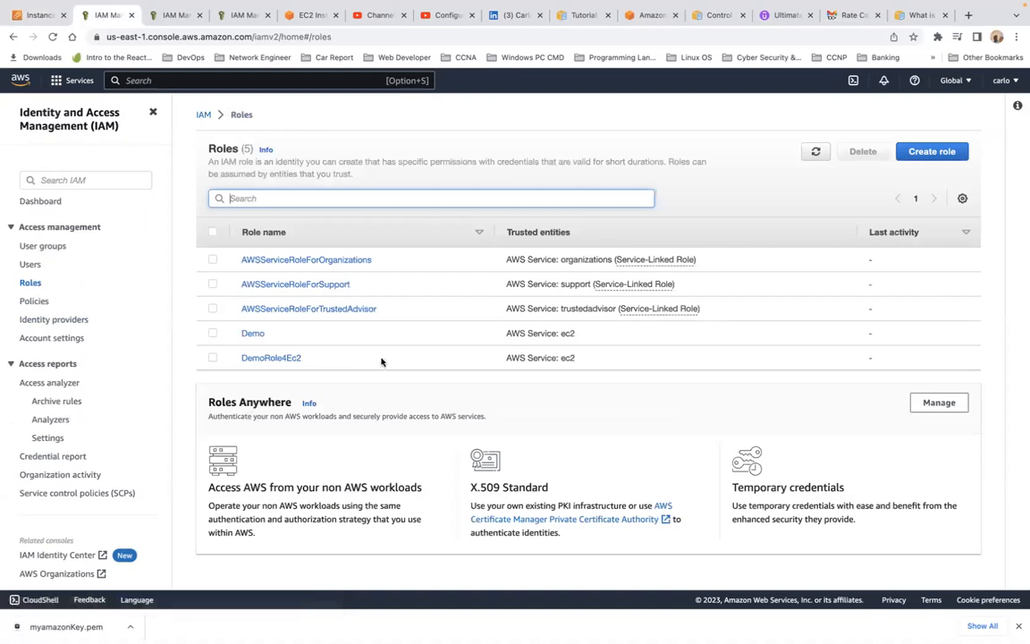
left_click(212, 358)
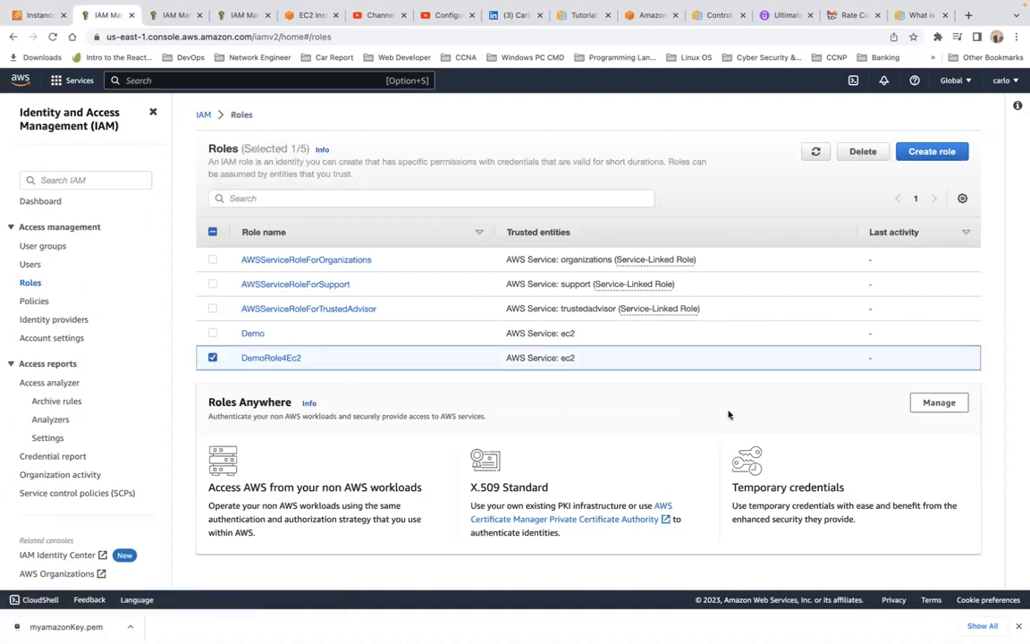
left_click(931, 151)
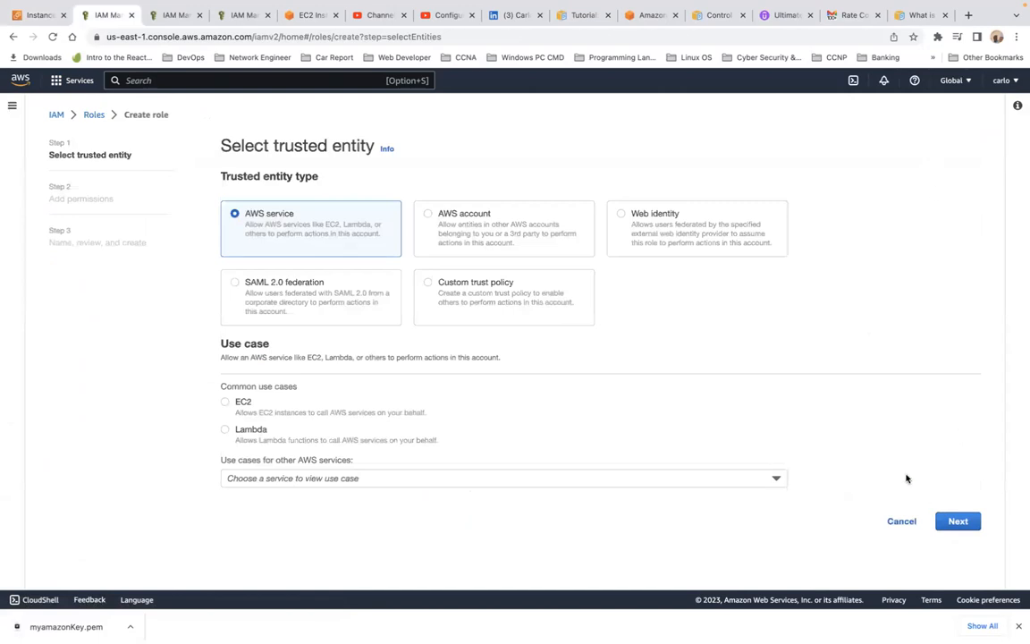
left_click(957, 525)
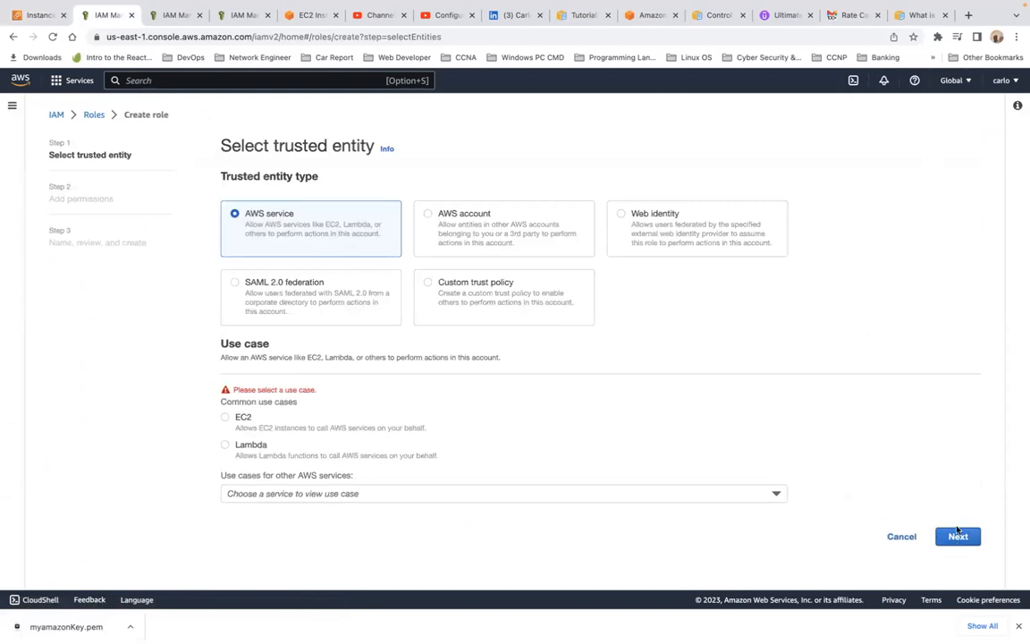
left_click(229, 428)
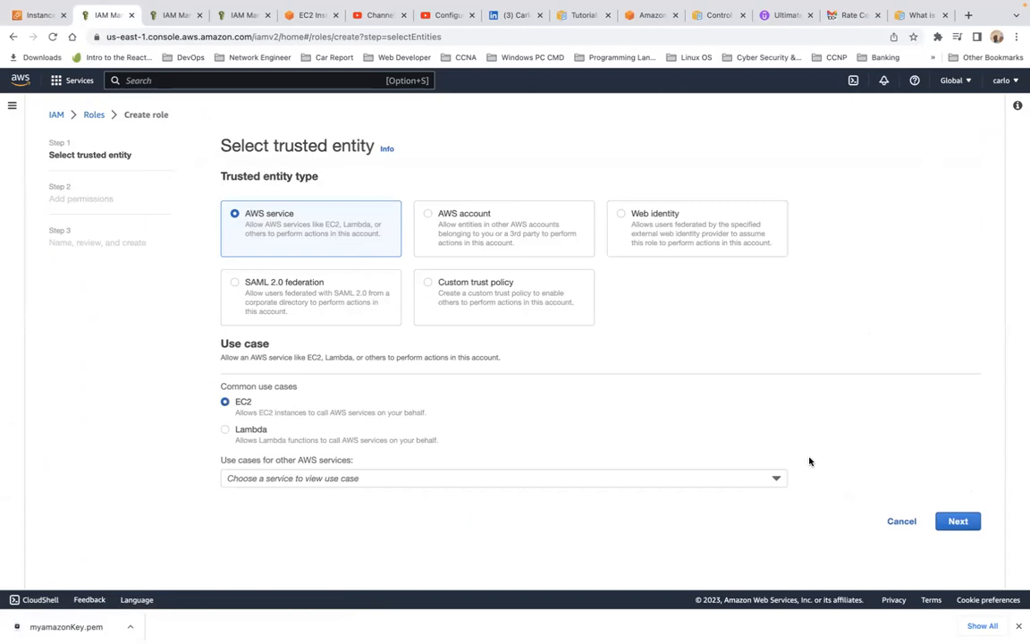
left_click(953, 525)
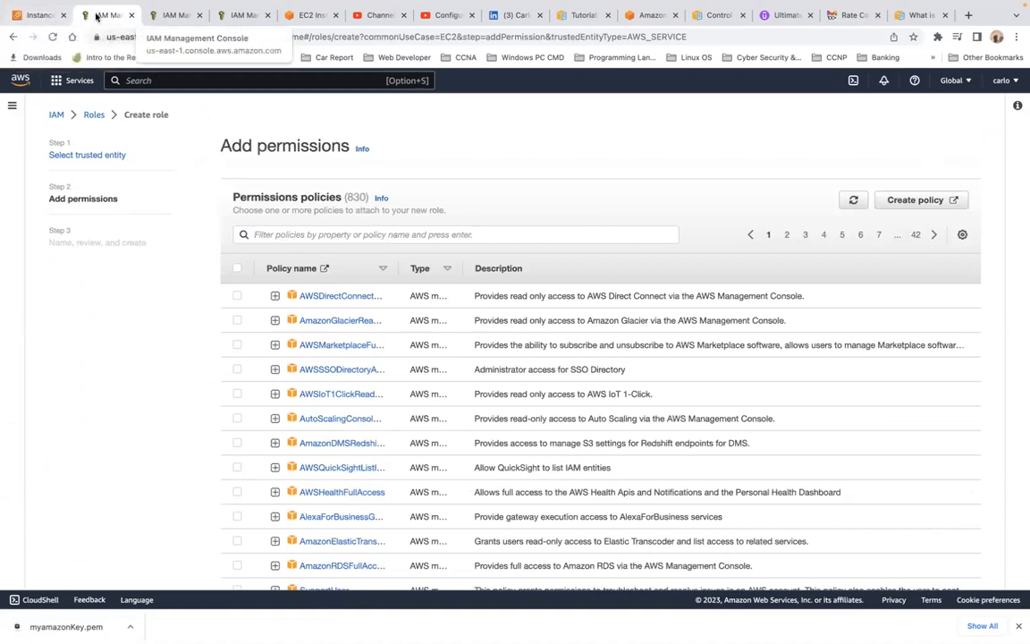
Step: Try to reach the Modify IAM role action from the EC2 Instances page, reloading the page between attempts
left_click(51, 18)
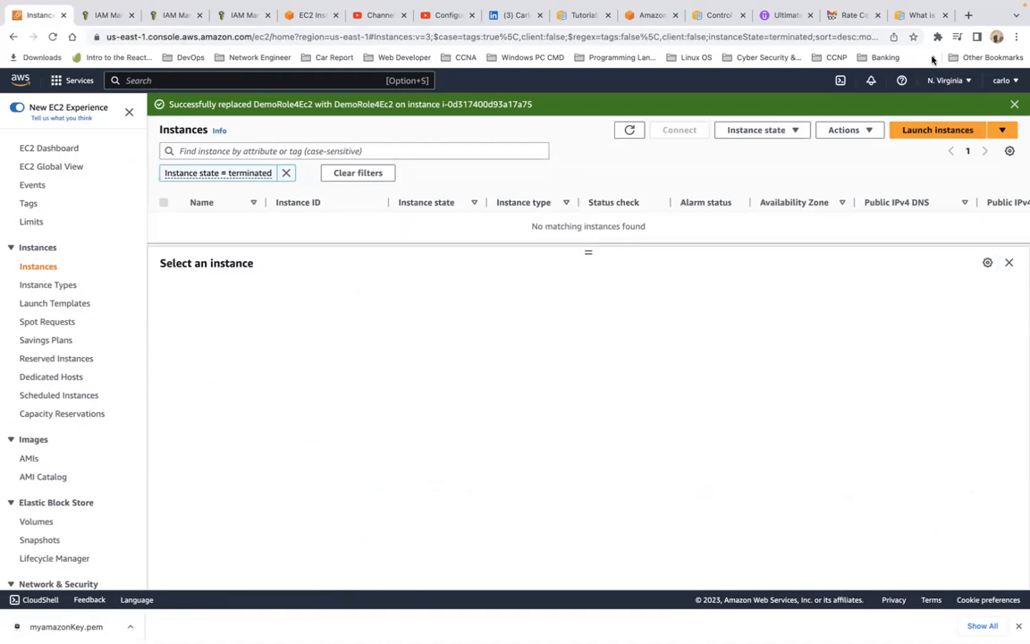
left_click(868, 131)
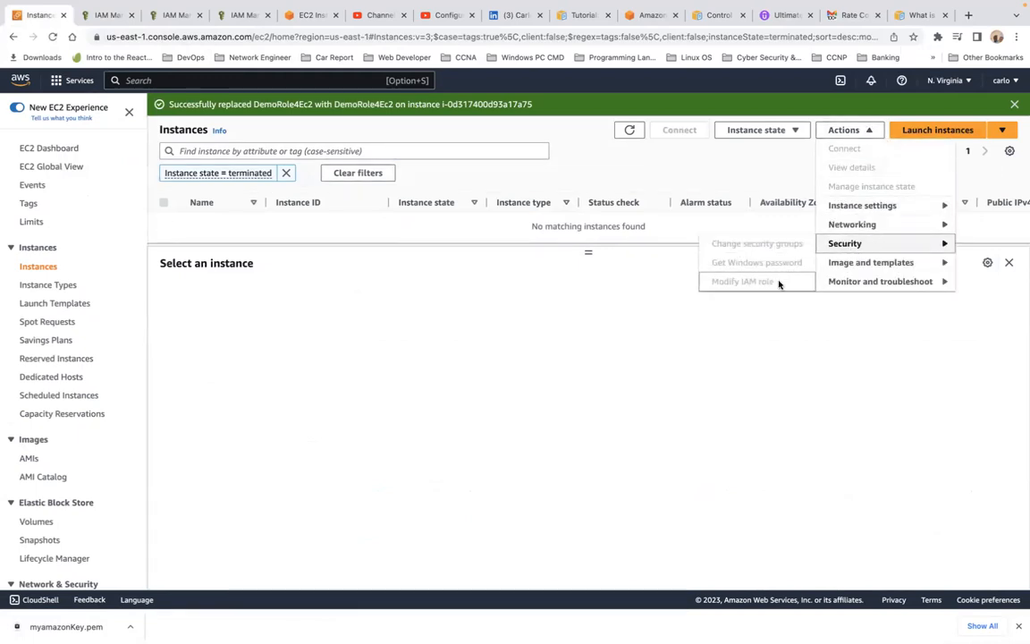
left_click(861, 245)
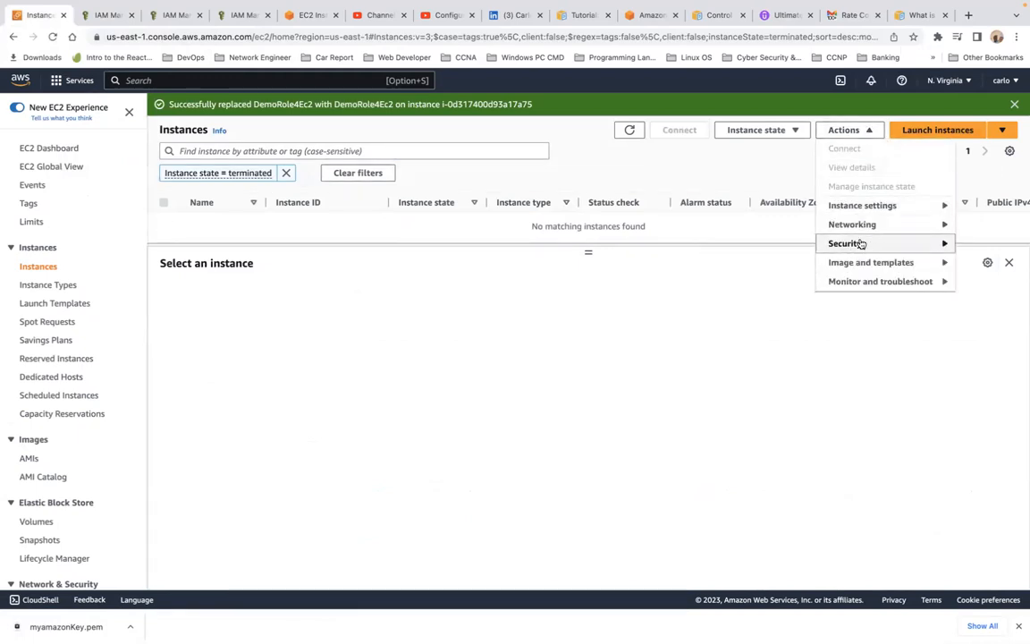
left_click(52, 37)
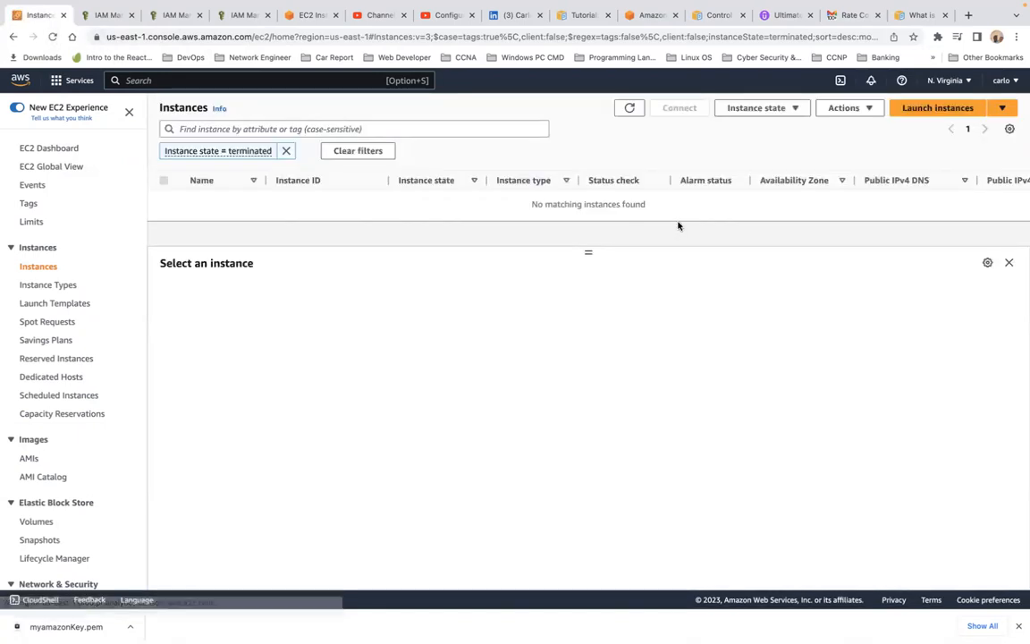
left_click(847, 110)
mouse_move(856, 223)
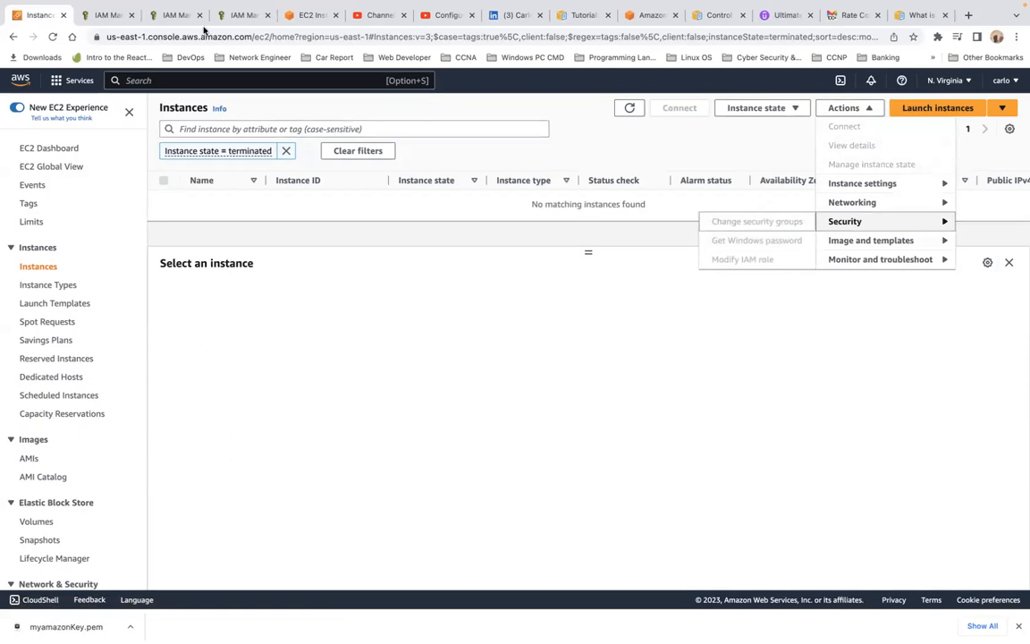
left_click(107, 15)
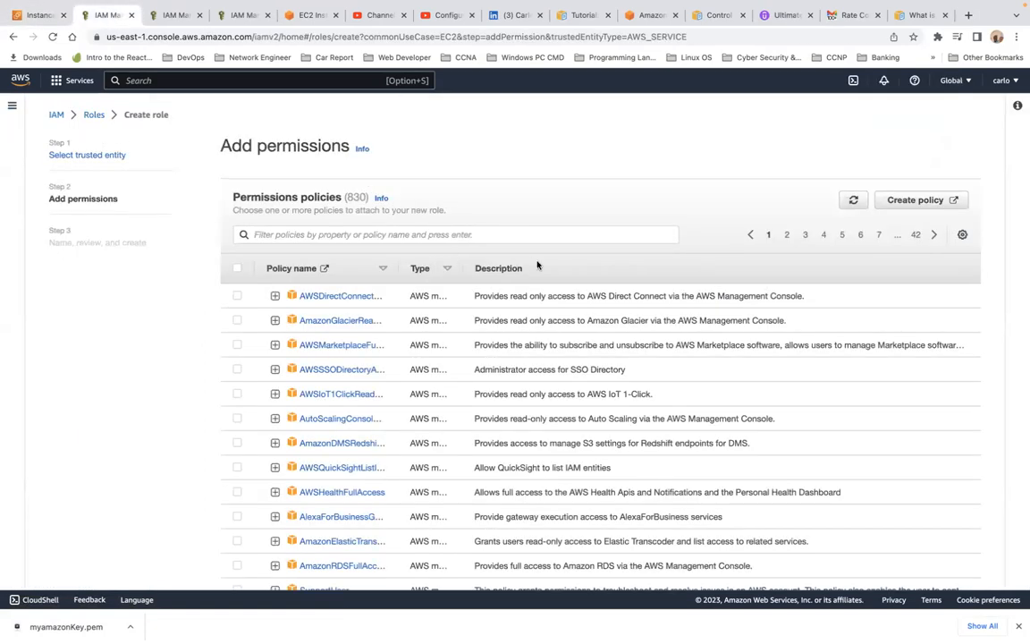
scroll(843, 306, "down", 5)
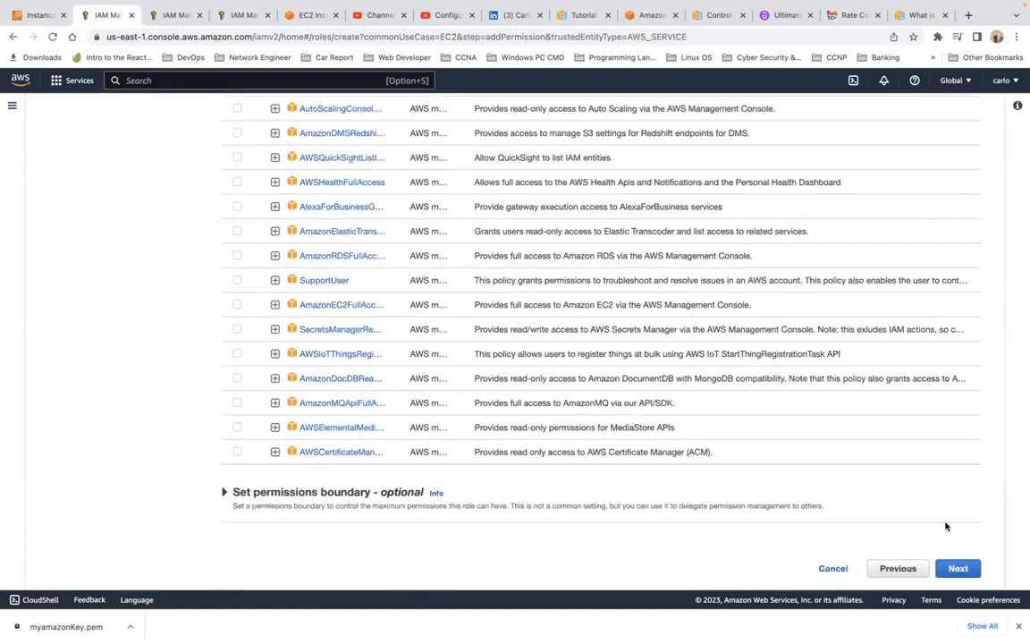
left_click(958, 569)
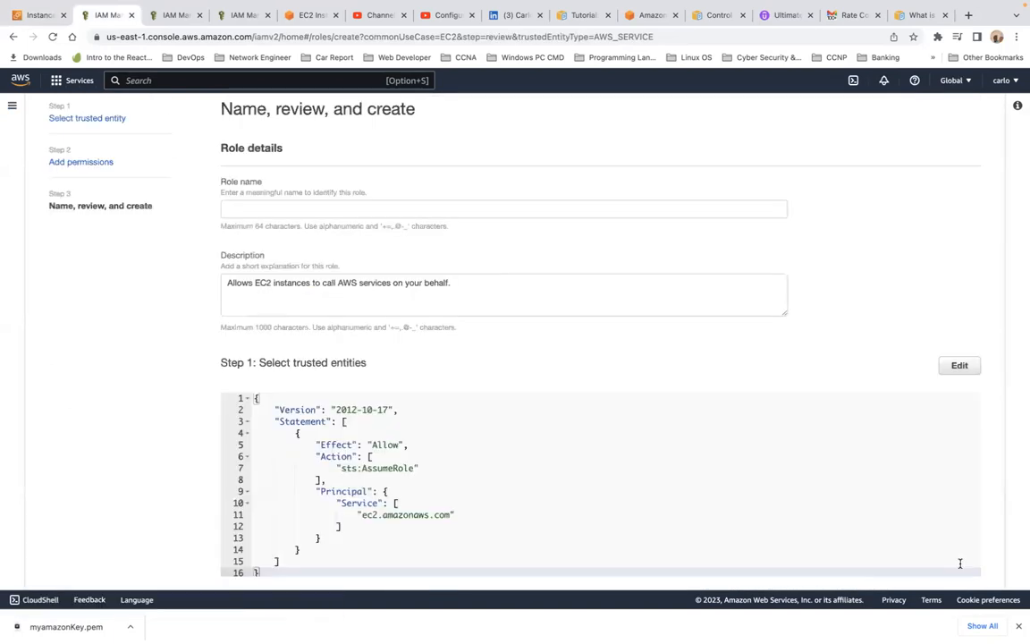
scroll(804, 409, "up", 1)
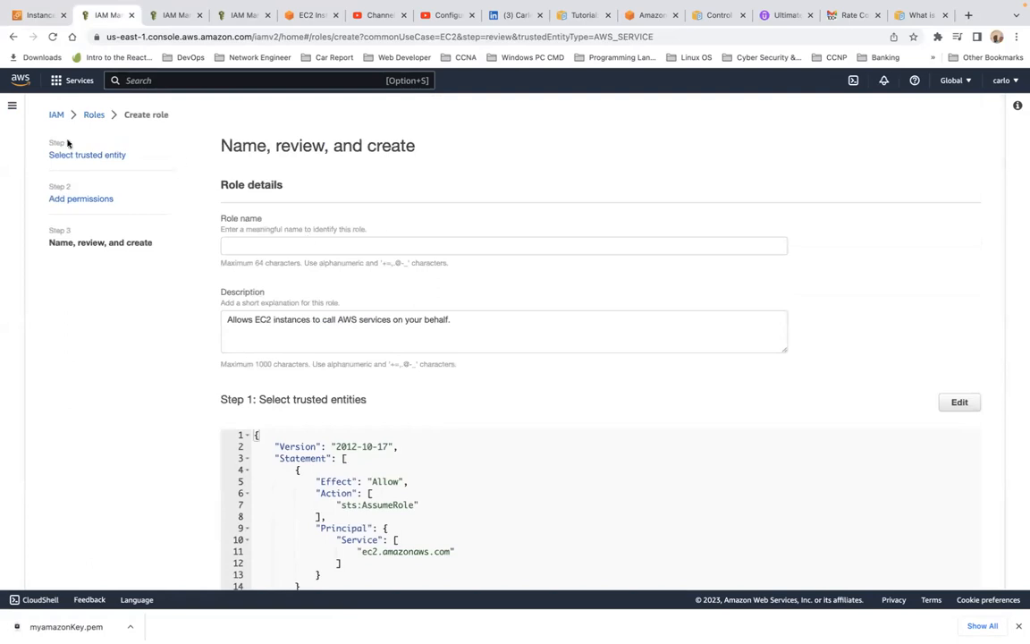
left_click(132, 15)
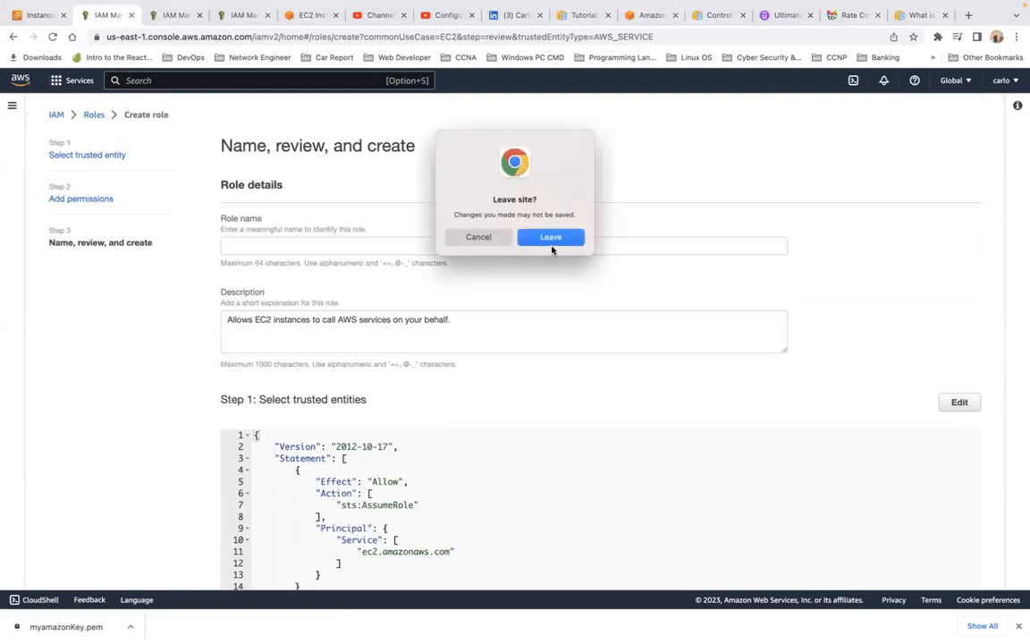
left_click(553, 239)
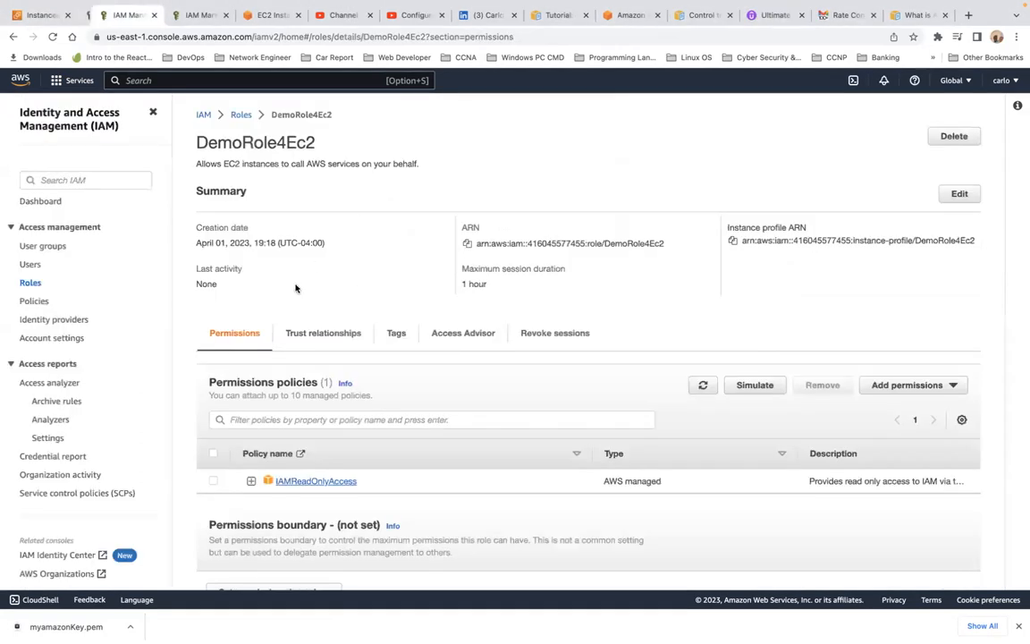
Step: Reload DemoRole4Ec2's permissions page and check the IAM role in My Web Server's security details from the full instances list
left_click(53, 38)
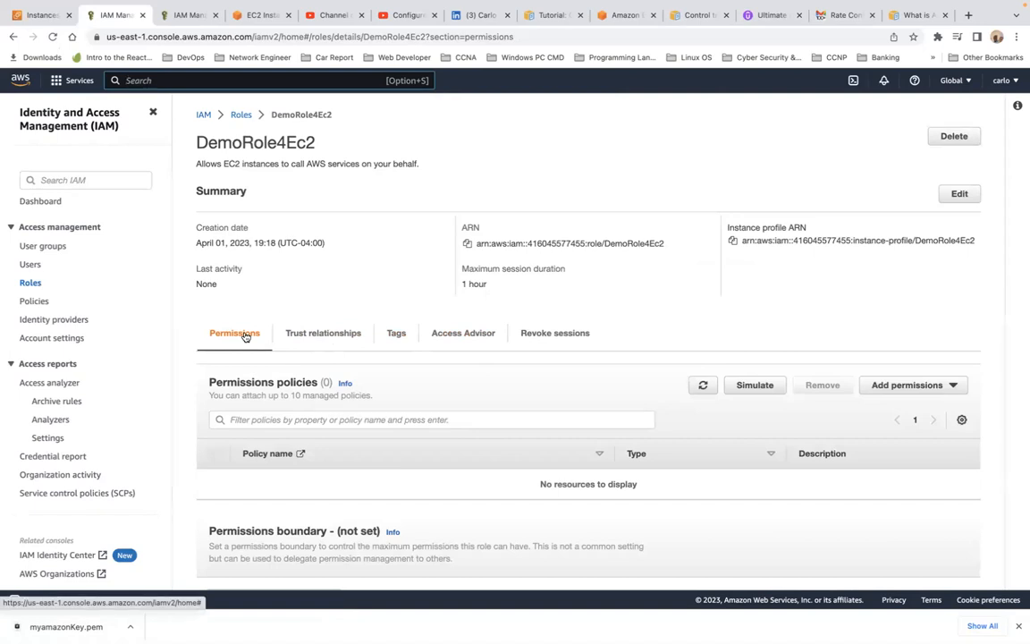
left_click(40, 17)
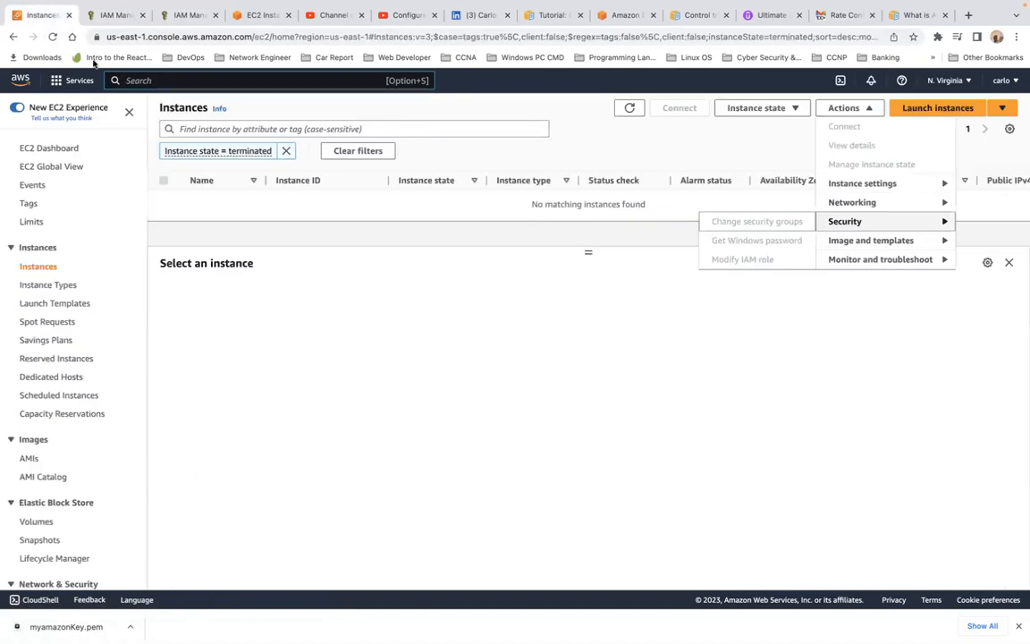
left_click(38, 267)
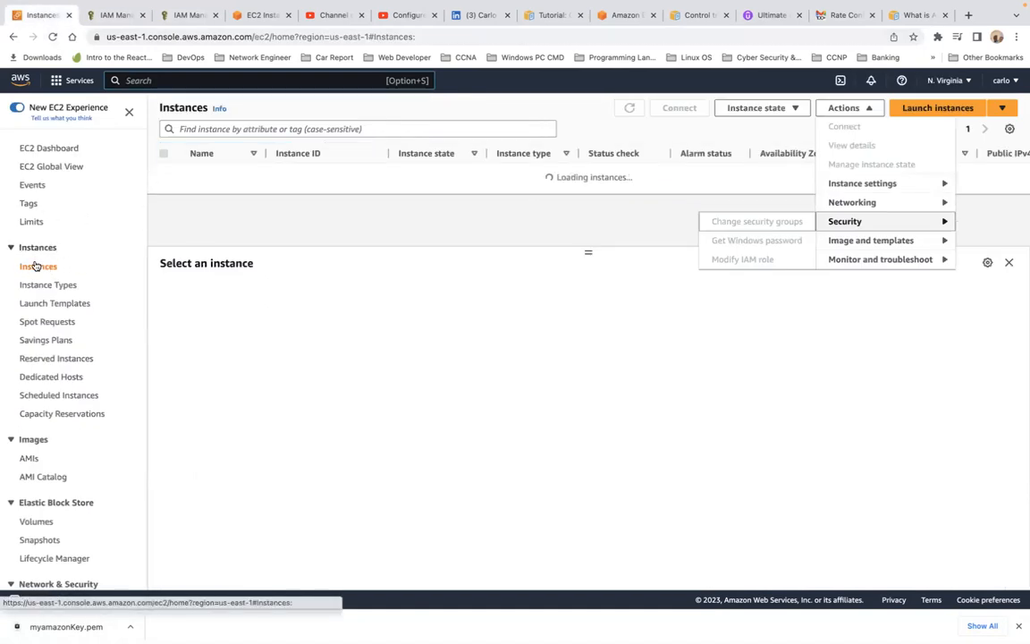
left_click(164, 173)
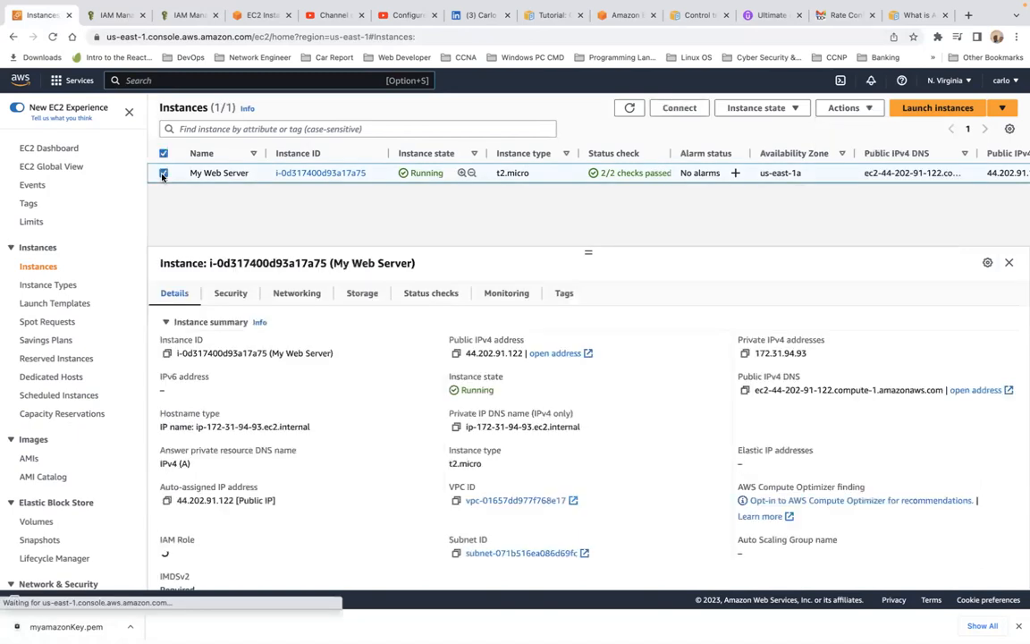
left_click(231, 294)
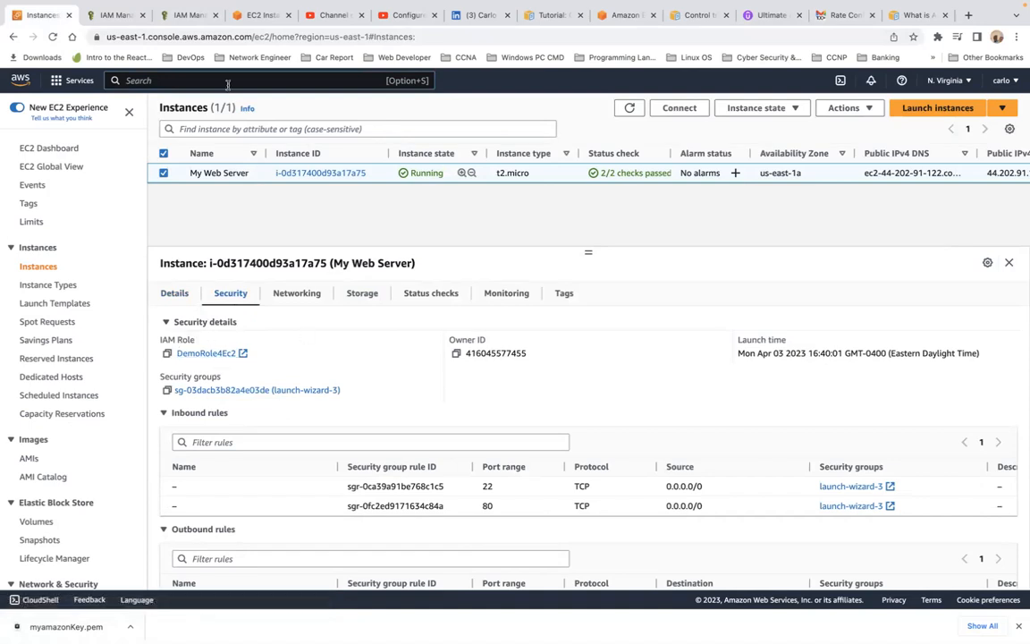
Step: Run aws iam list-users in a reloaded My Web Server terminal session and return to the EC2 instances list
left_click(261, 16)
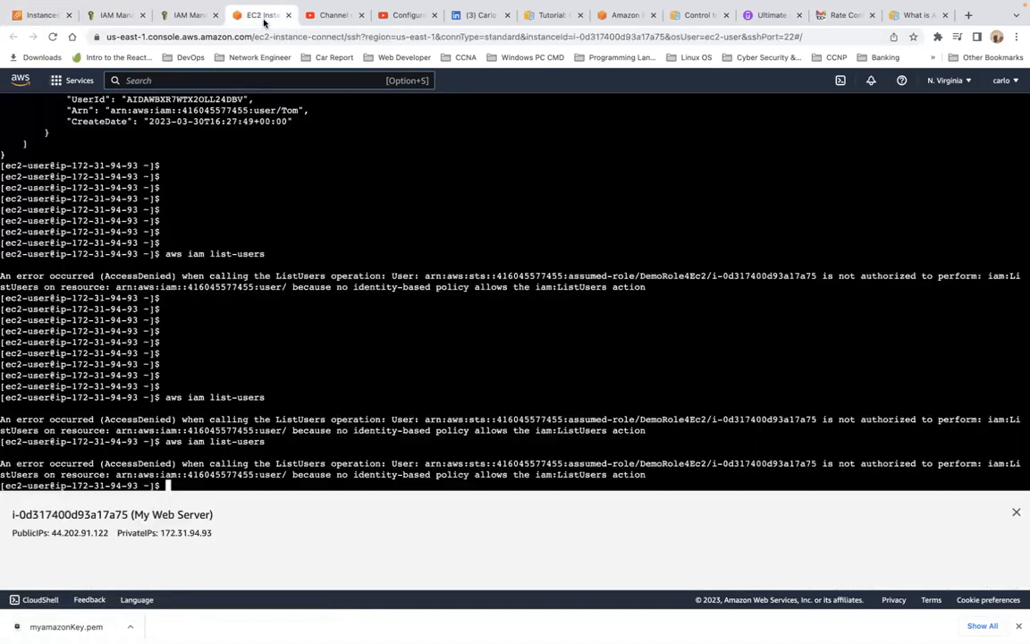
left_click(53, 36)
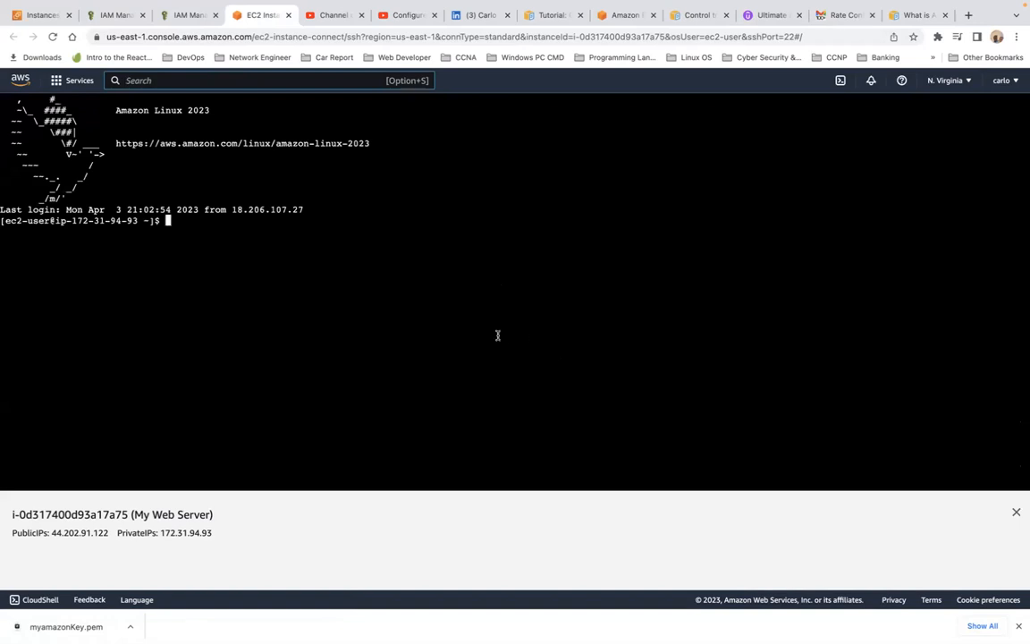
type("aws iam list-users")
key("Return")
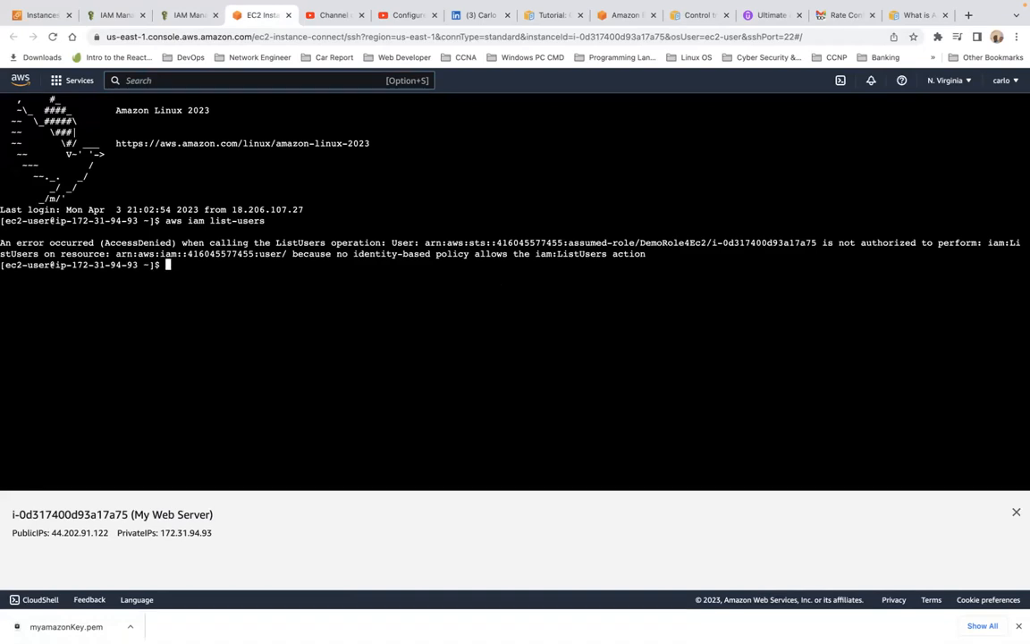
left_click(42, 14)
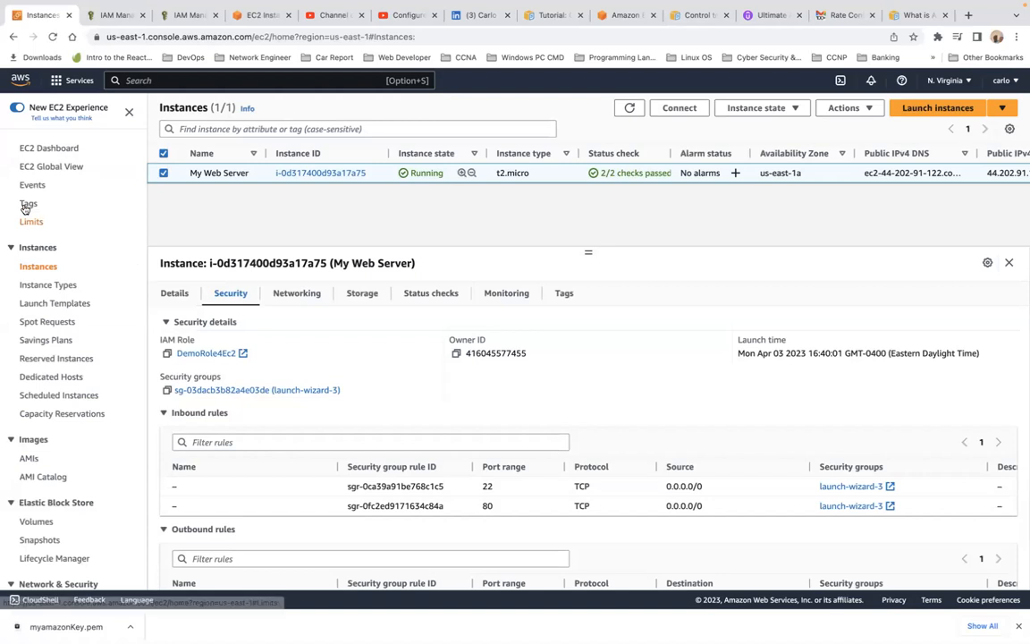
Step: Search the console for iam and open the IAM dashboard
left_click(155, 80)
type("aim")
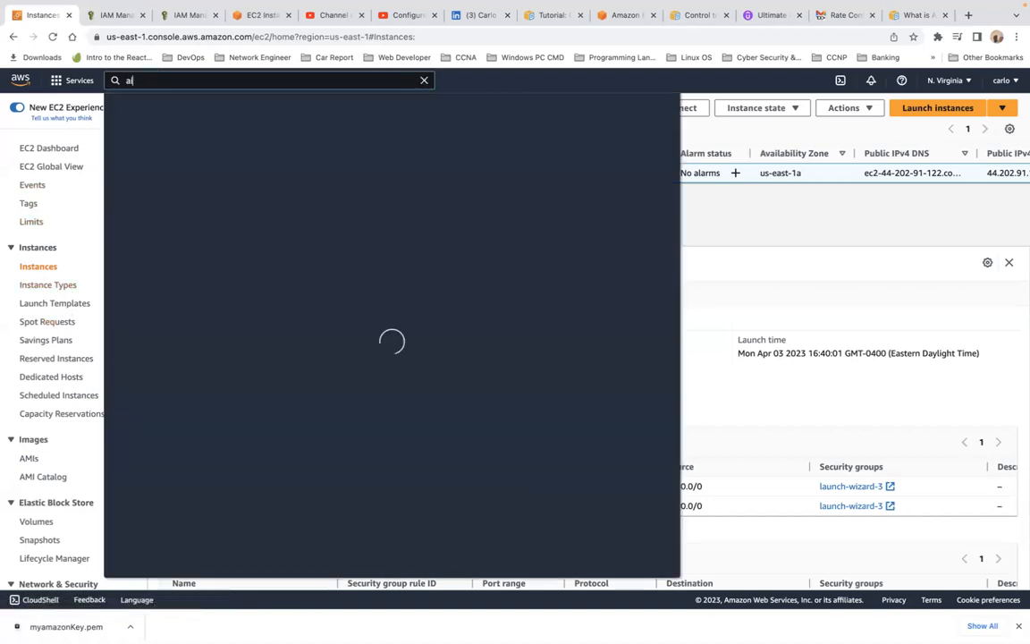
key("BackSpace")
key("BackSpace")
key("BackSpace")
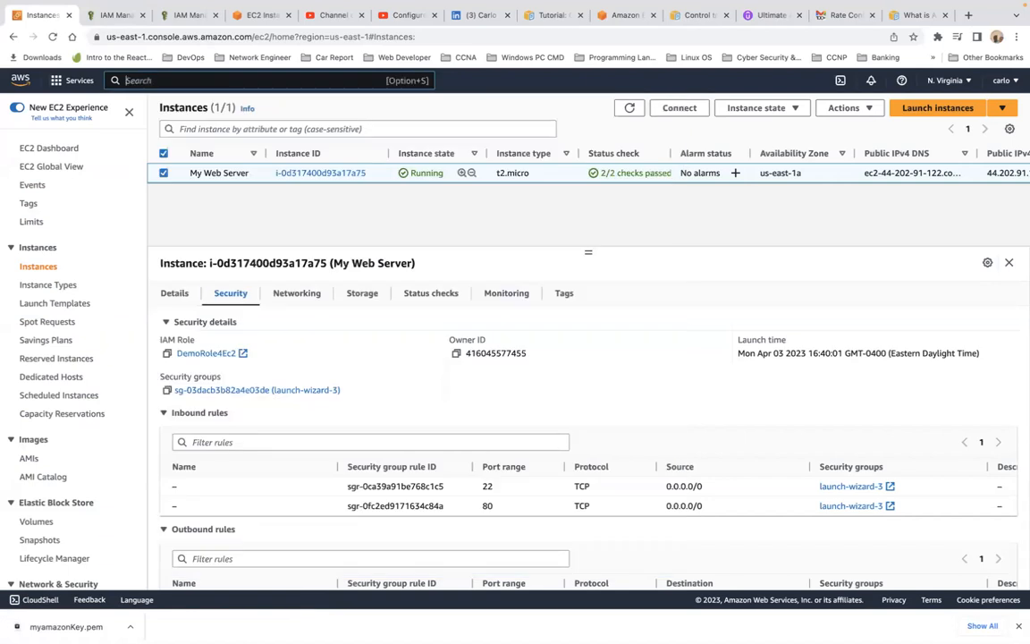
type("iam")
key("Return")
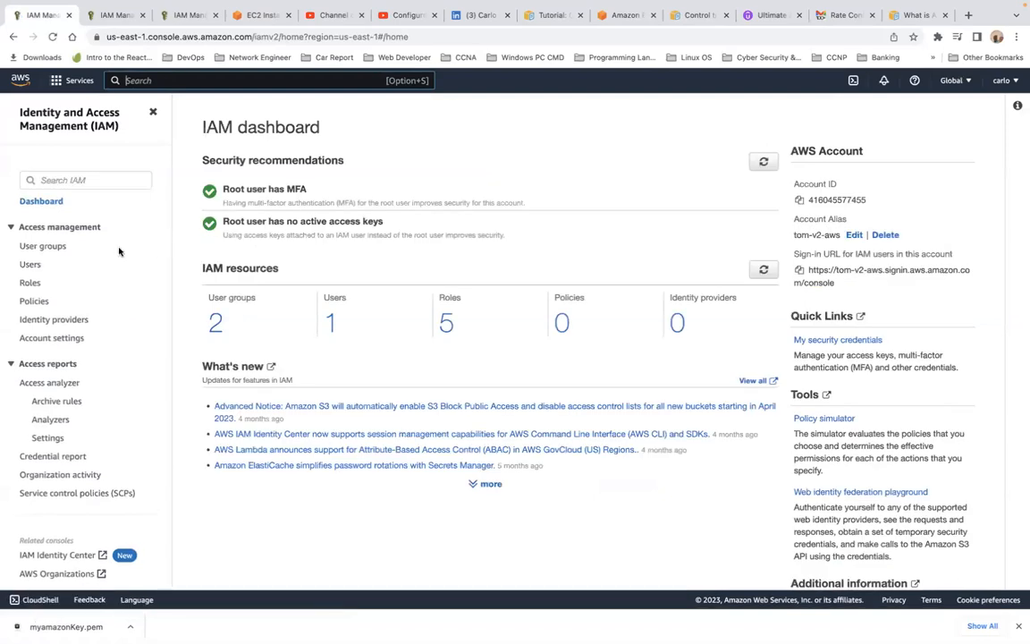
Step: Open the Demo role from the IAM roles list and examine its attached IAMReadOnlyAccess policy
left_click(32, 283)
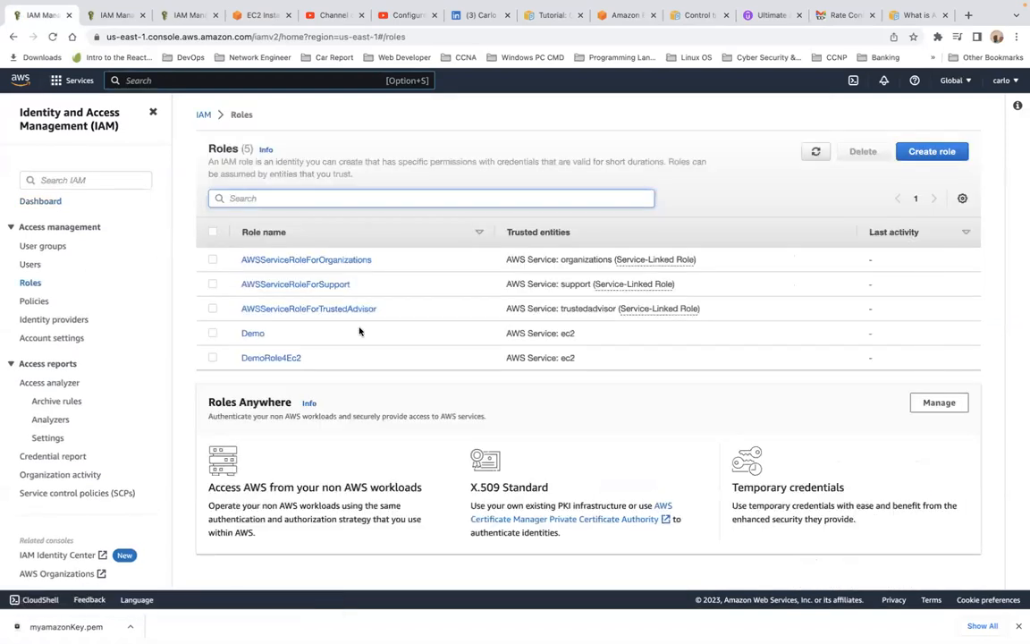
left_click(254, 334)
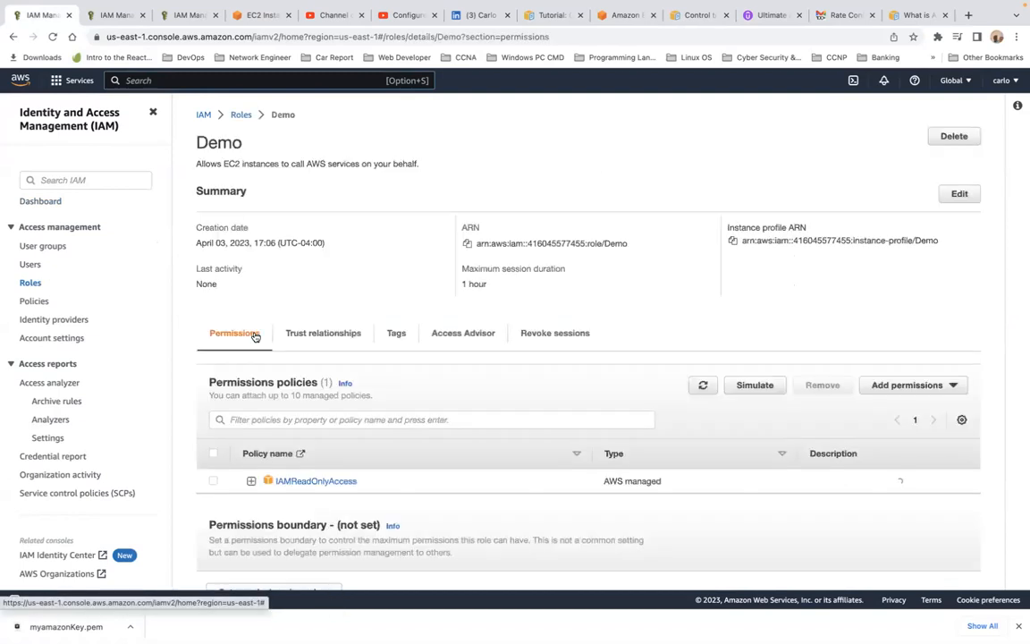
left_click(212, 482)
scroll(434, 447, "down", 4)
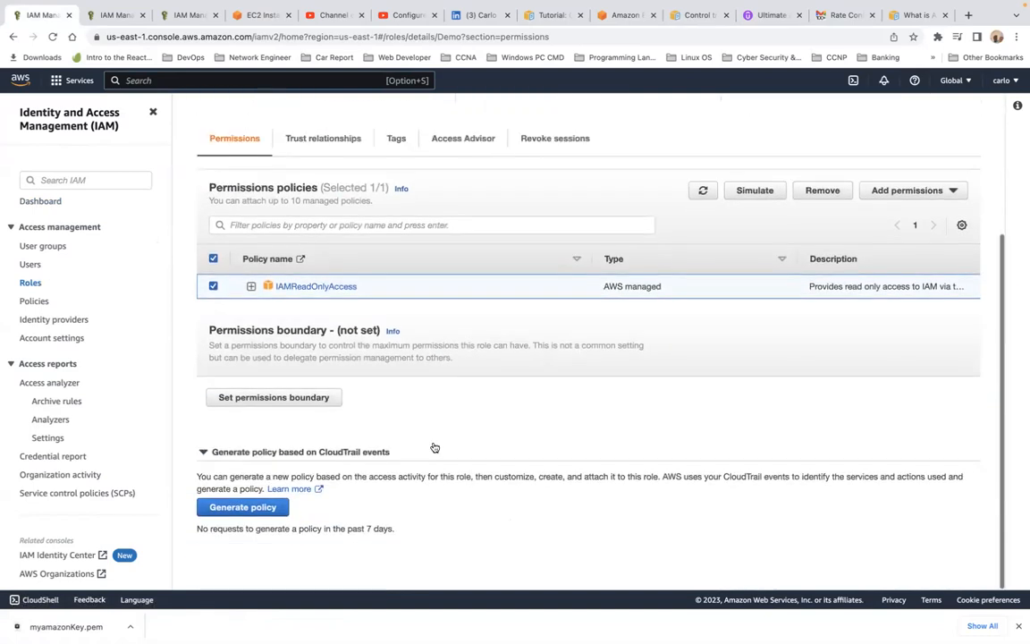
scroll(434, 447, "up", 4)
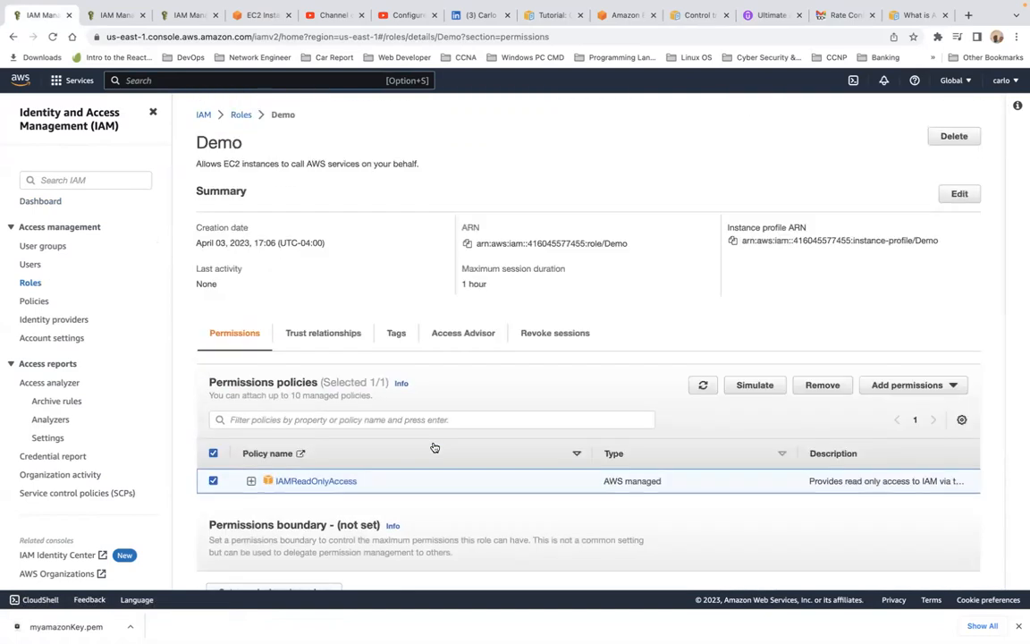
left_click(924, 385)
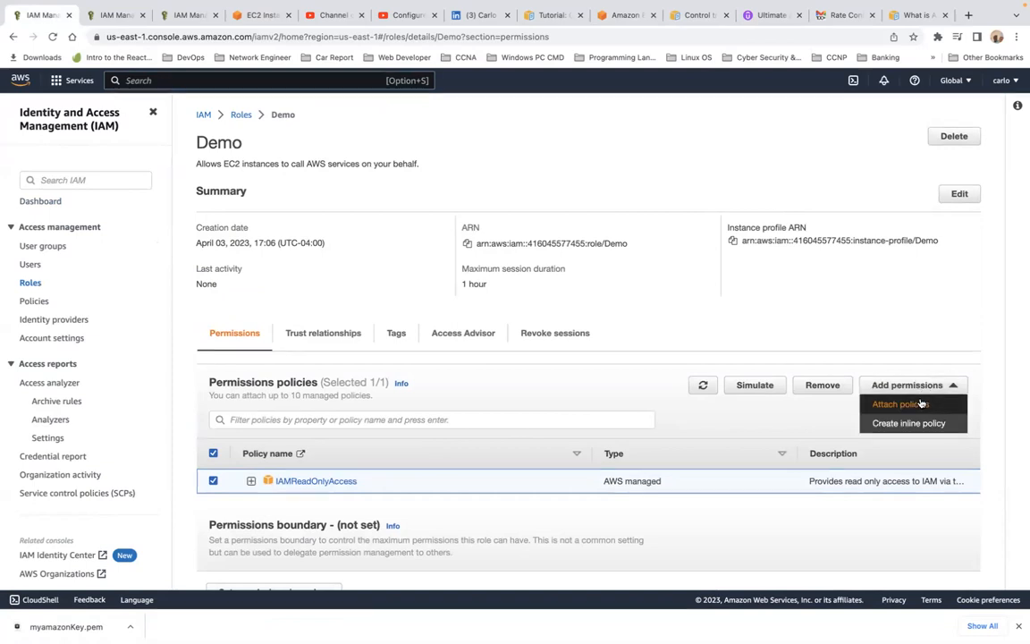
left_click(921, 404)
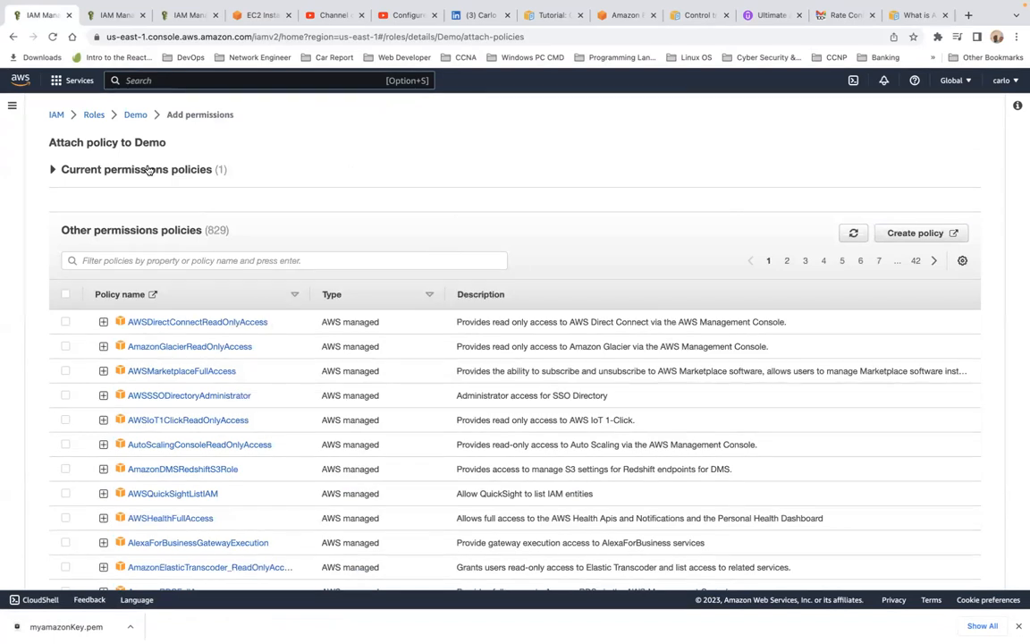
left_click(134, 115)
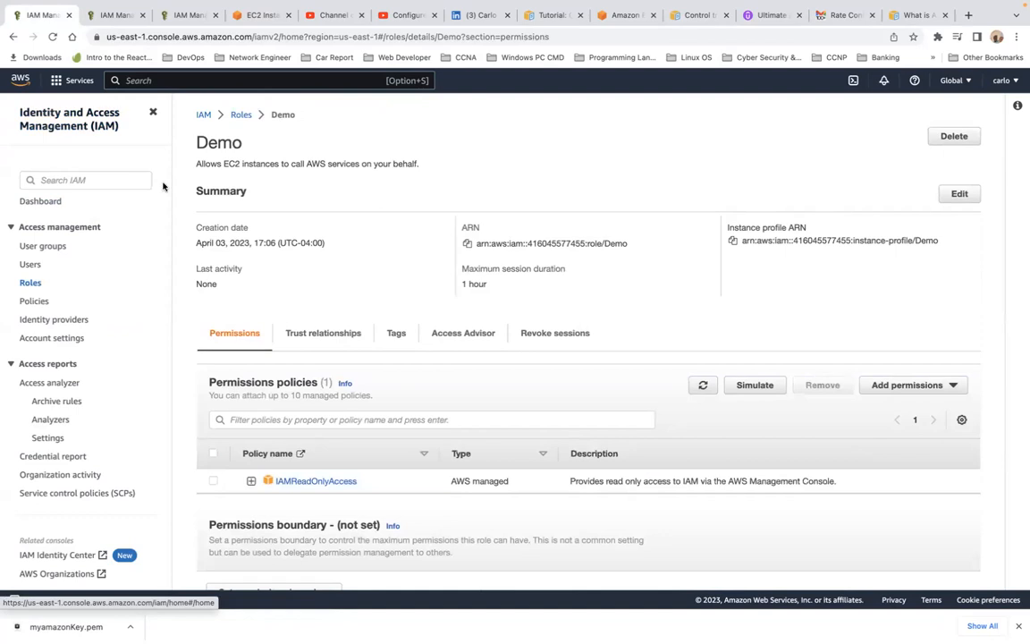
left_click(32, 283)
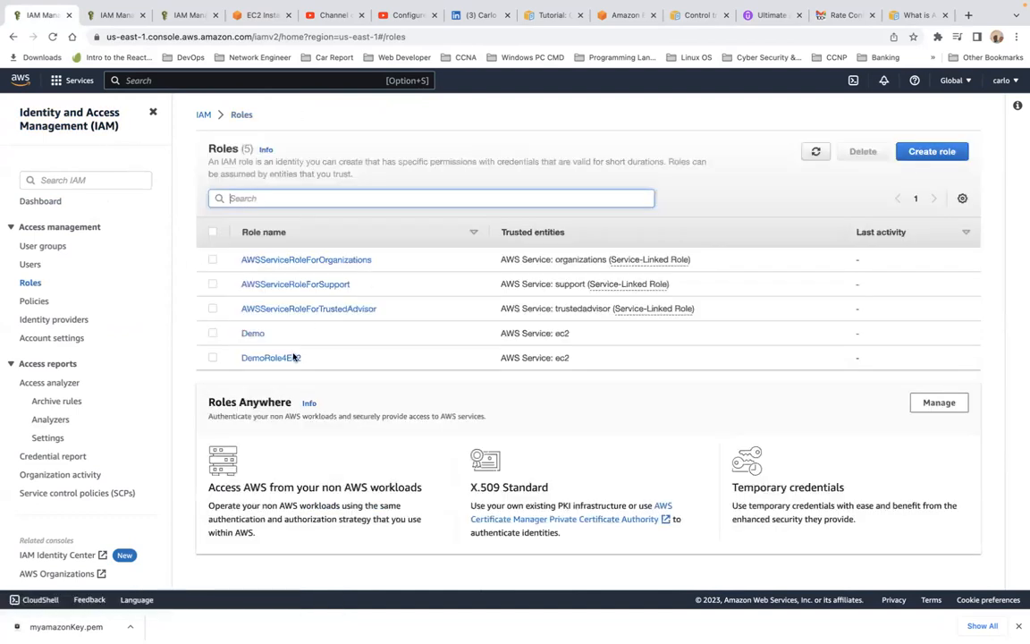
left_click(213, 358)
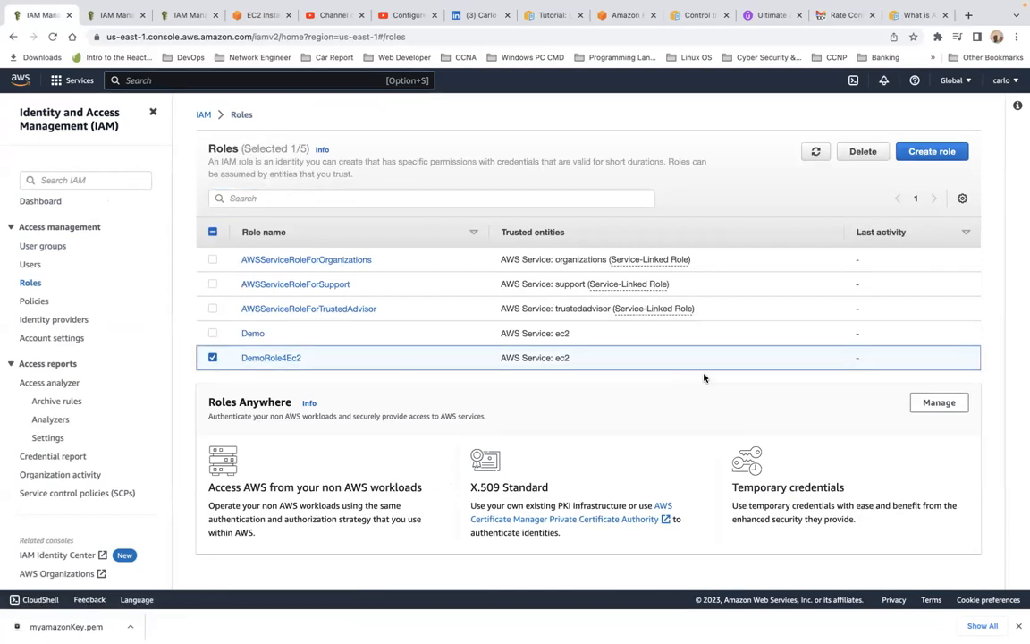
left_click(956, 406)
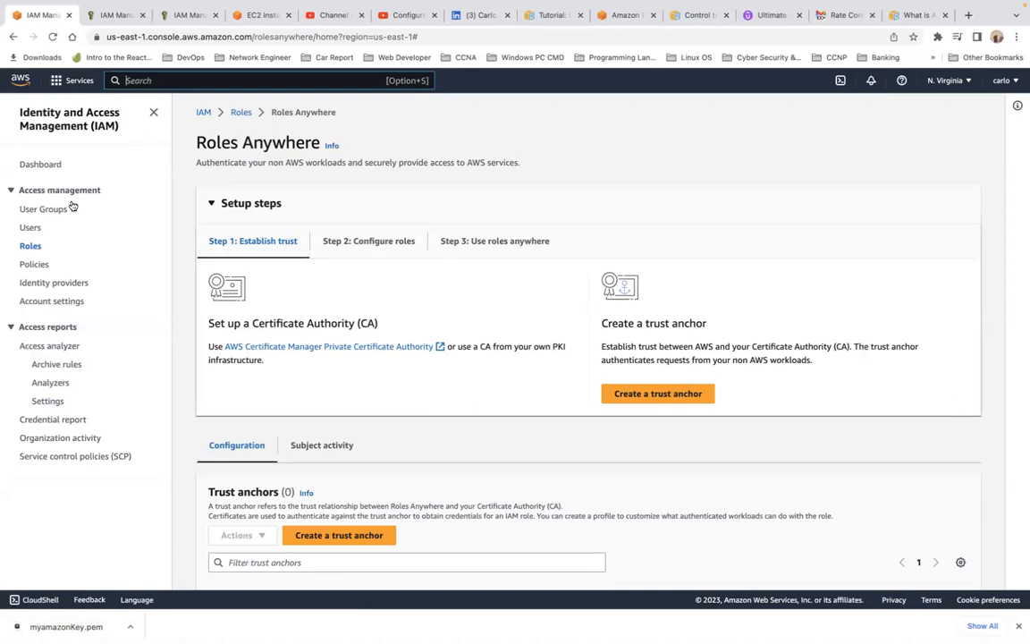
left_click(22, 229)
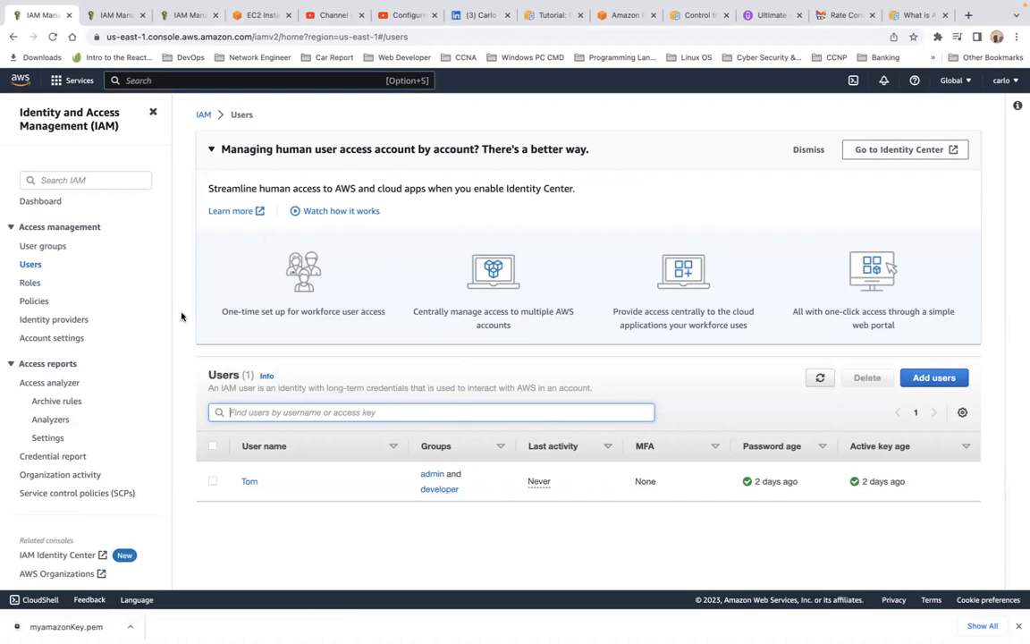
Step: Go to the running EC2 instances, select My Web Server and show its security details
left_click(208, 76)
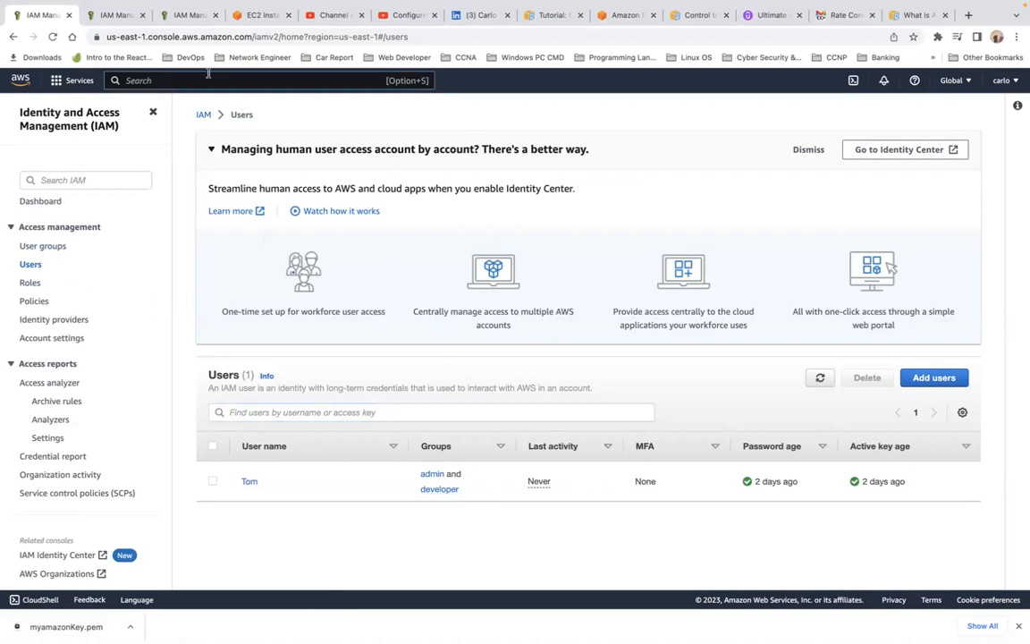
type("insta")
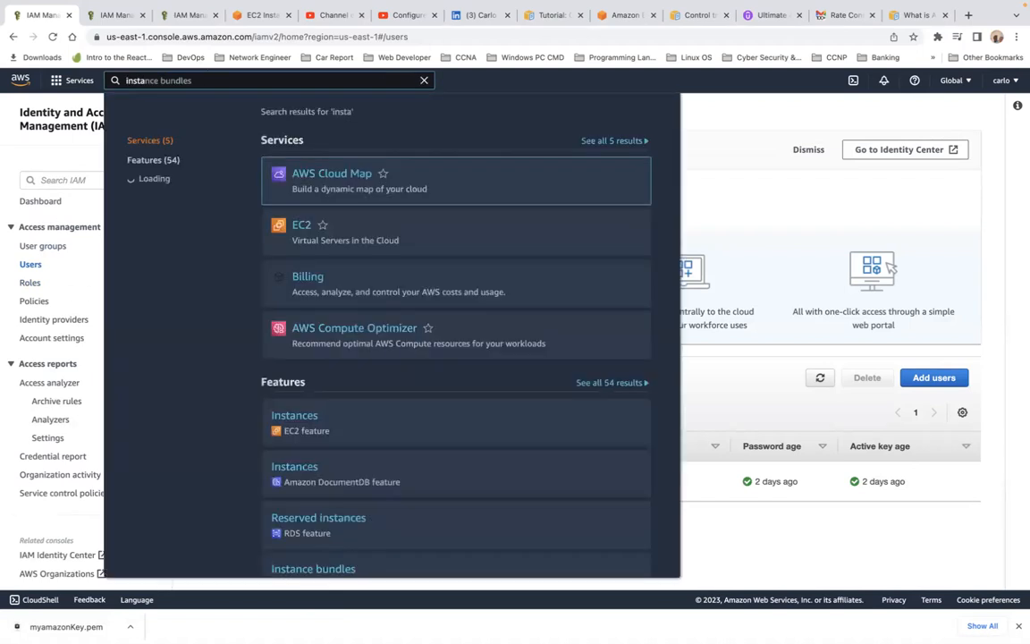
left_click(297, 226)
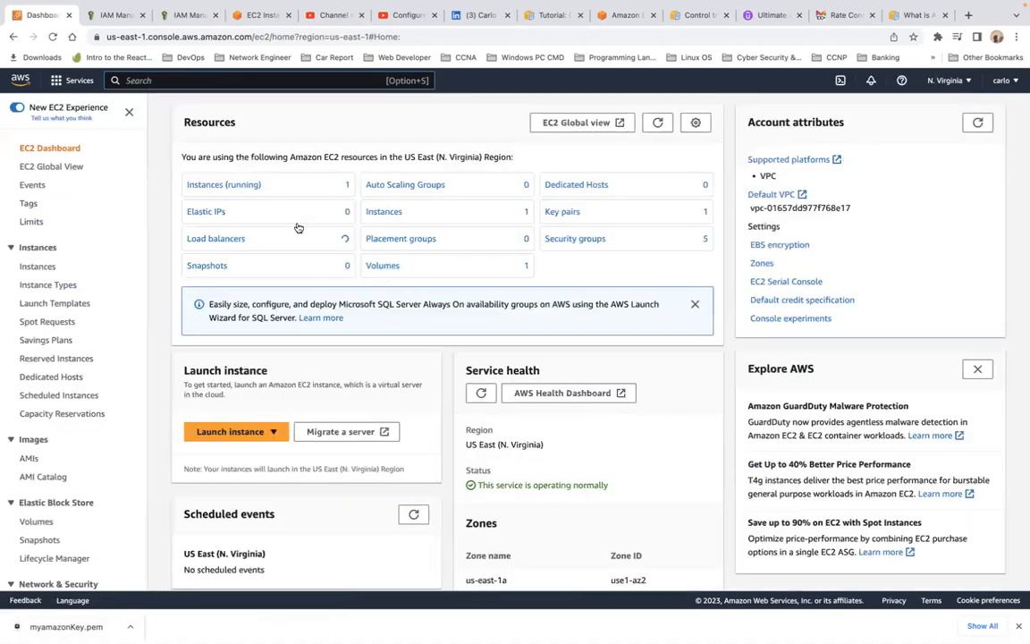
left_click(217, 186)
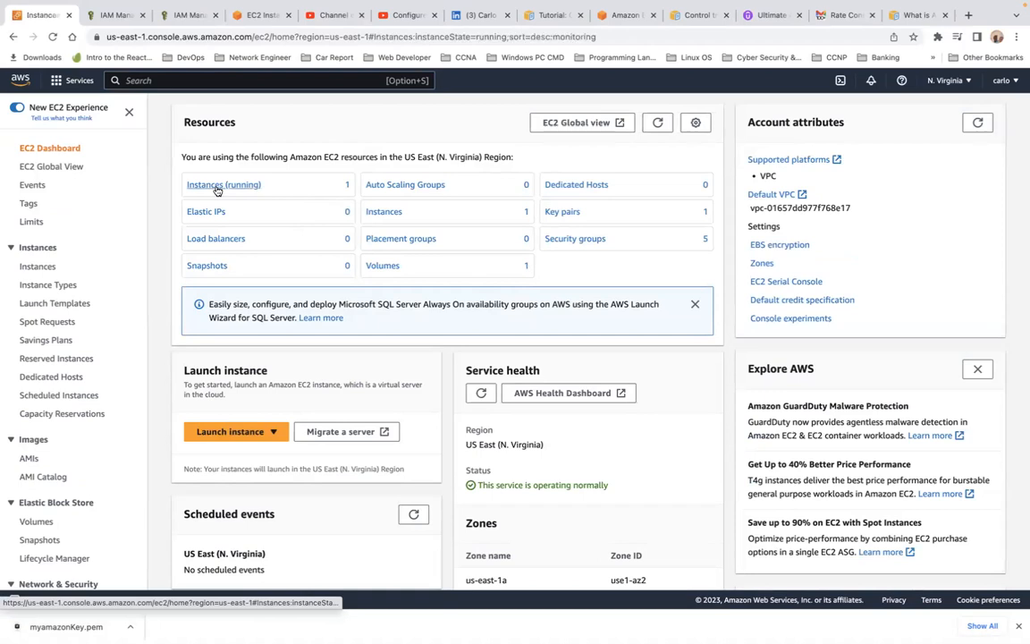
left_click(163, 199)
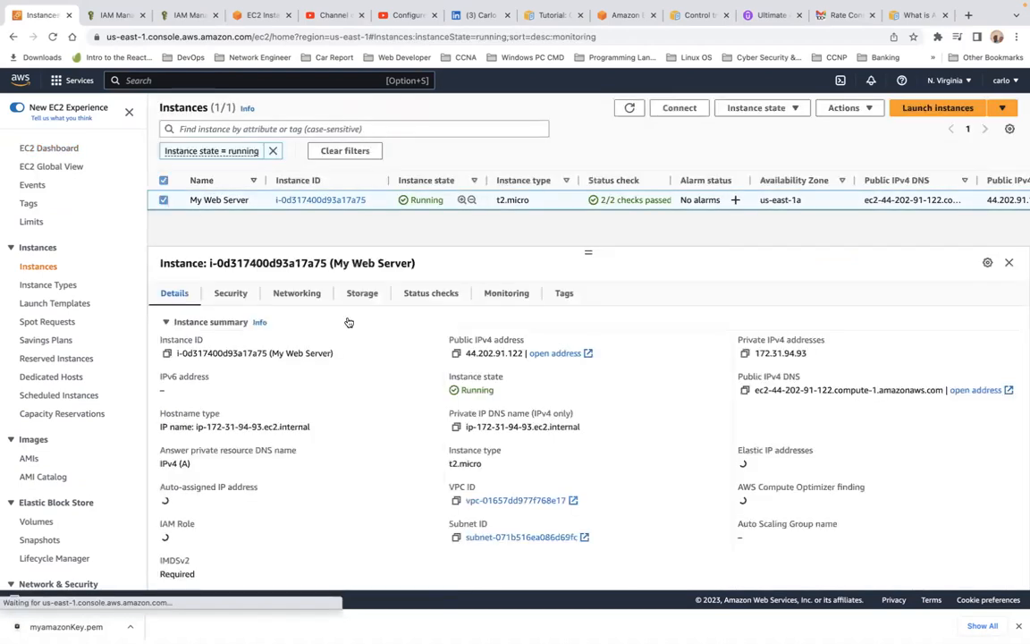
left_click(229, 299)
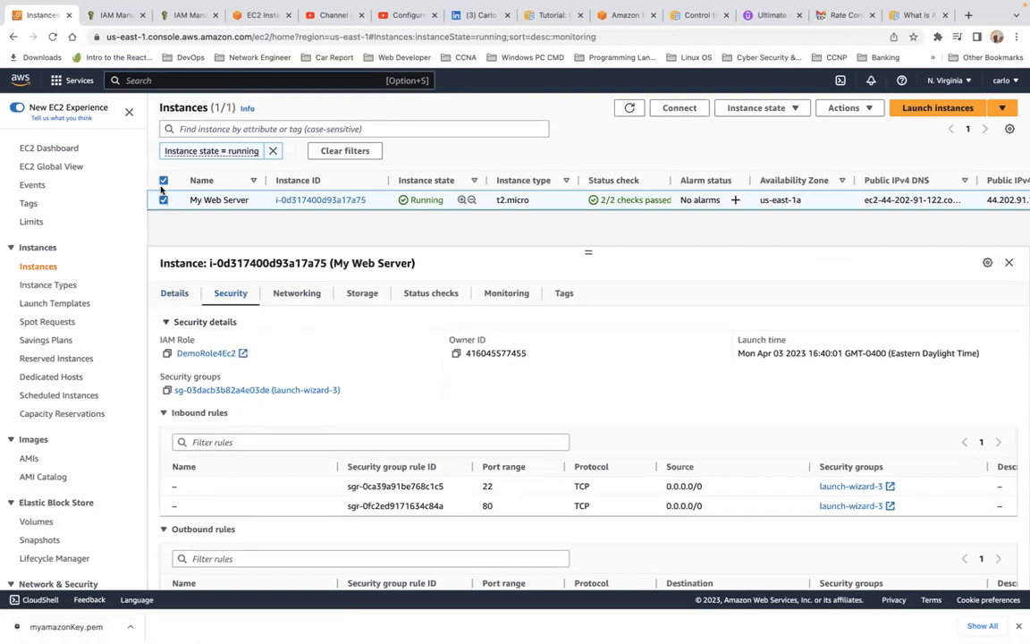
Step: Change My Web Server's IAM role to Demo and apply the update
left_click(864, 110)
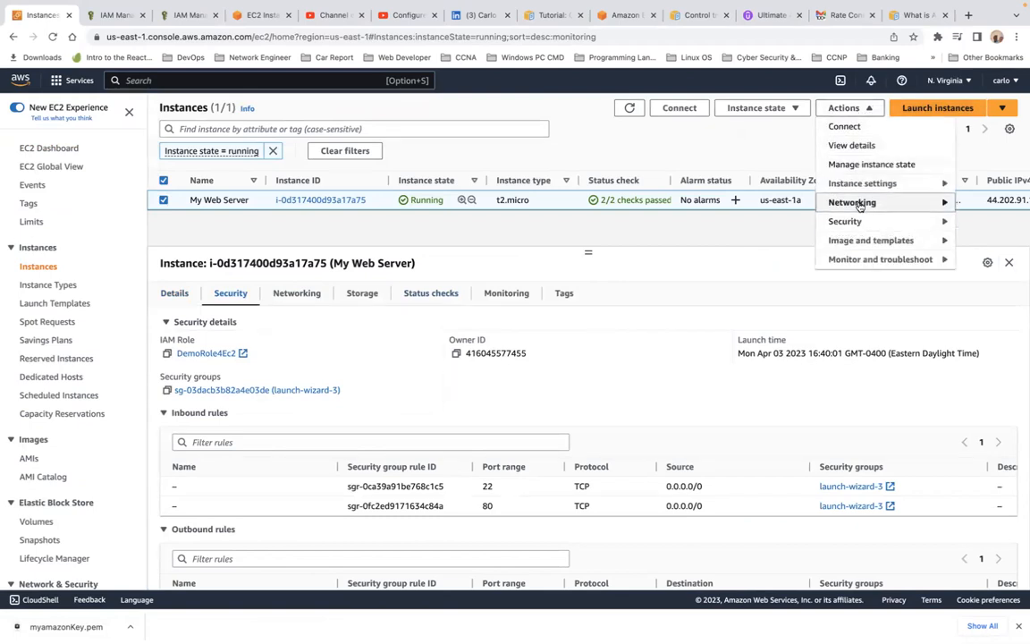
mouse_move(854, 225)
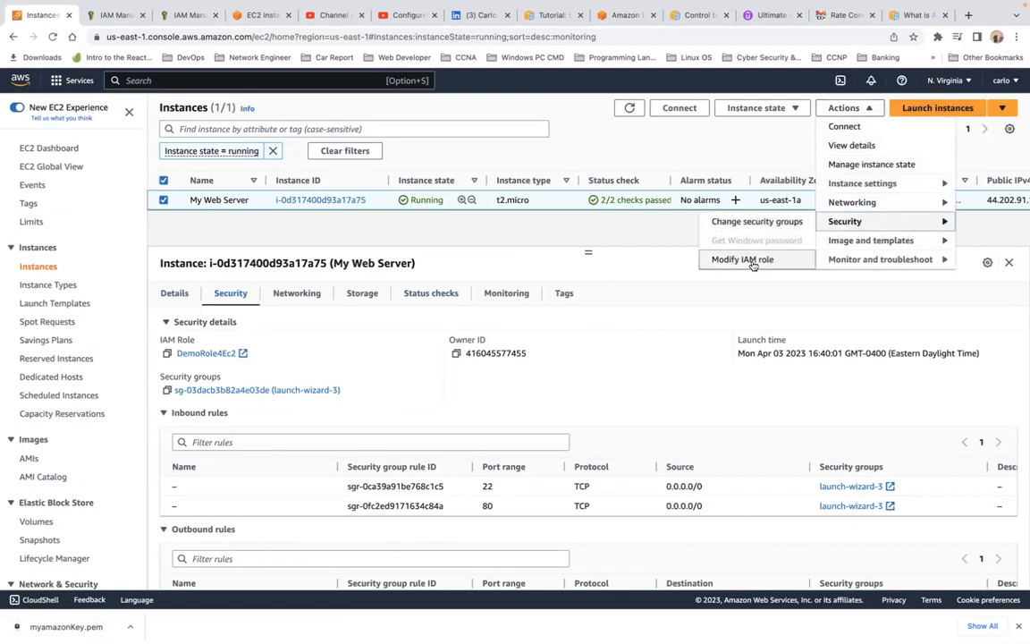
left_click(752, 259)
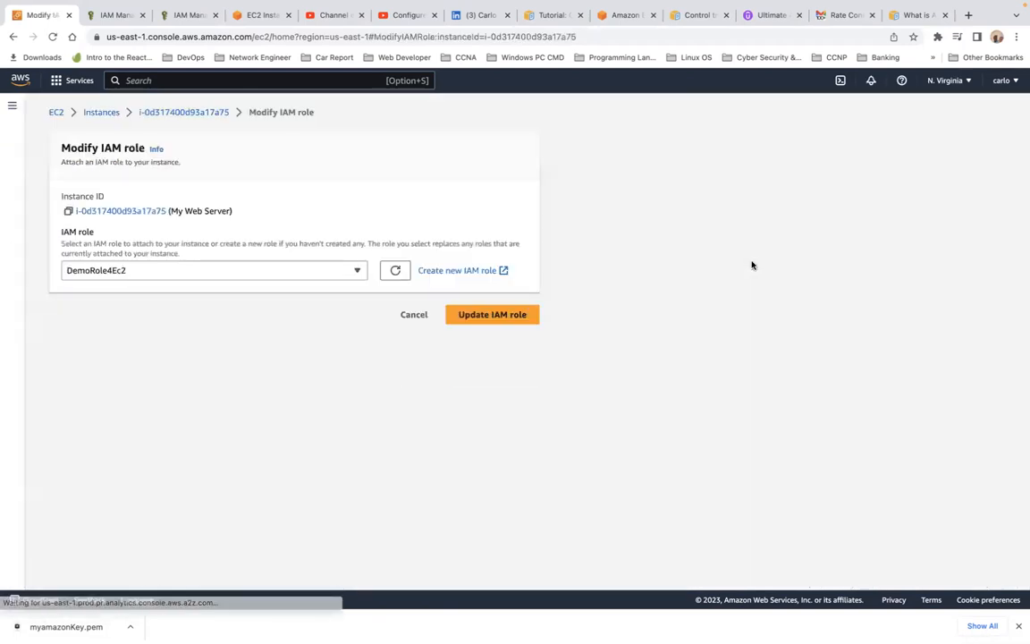
left_click(354, 270)
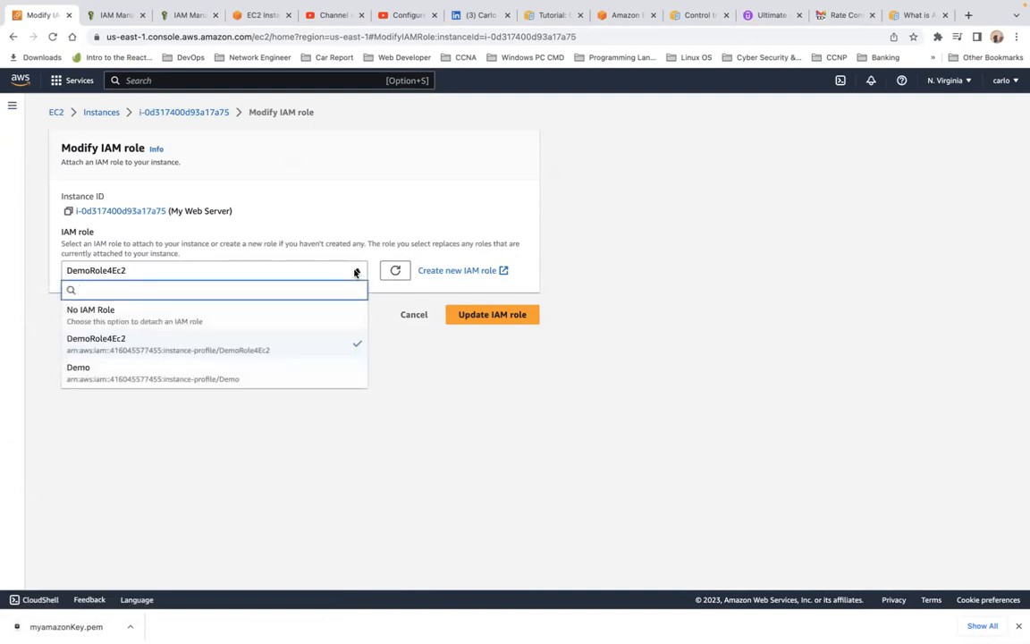
left_click(266, 380)
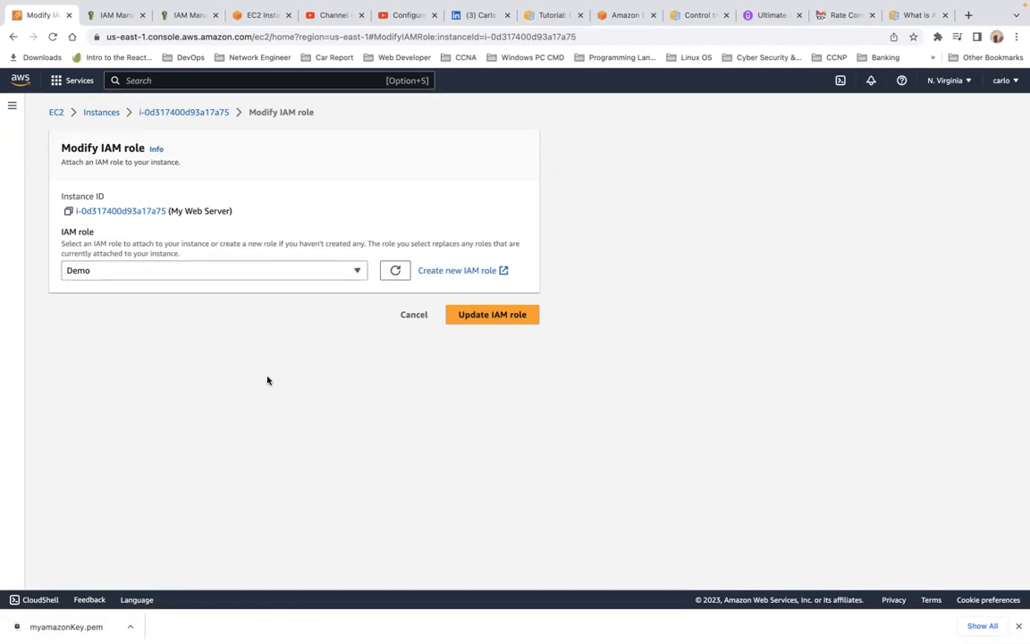
left_click(487, 316)
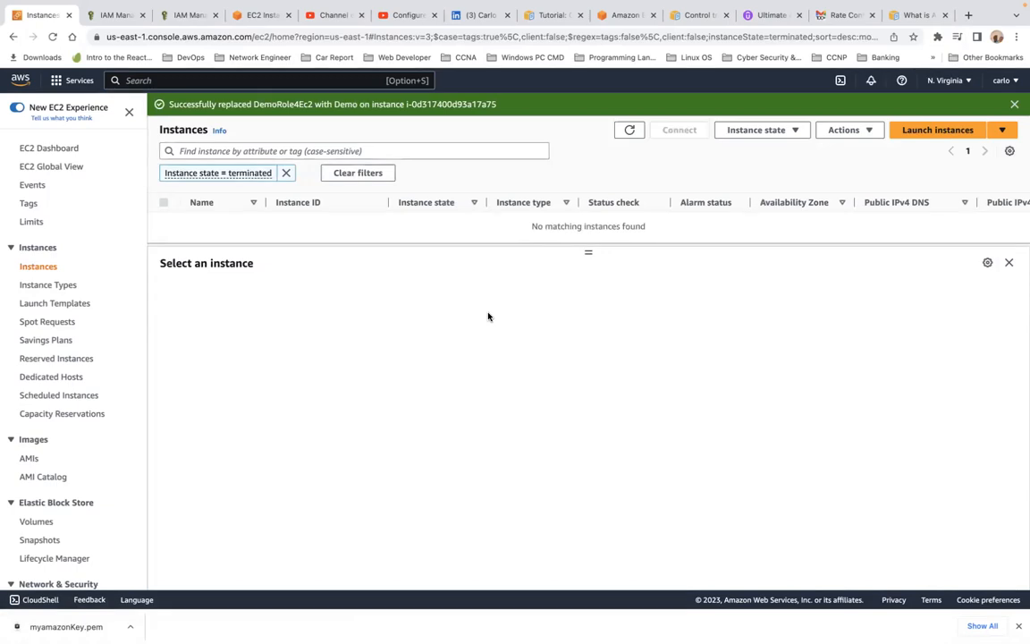
Step: Rerun aws iam list-users in the My Web Server terminal and highlight the command's JSON output
left_click(273, 16)
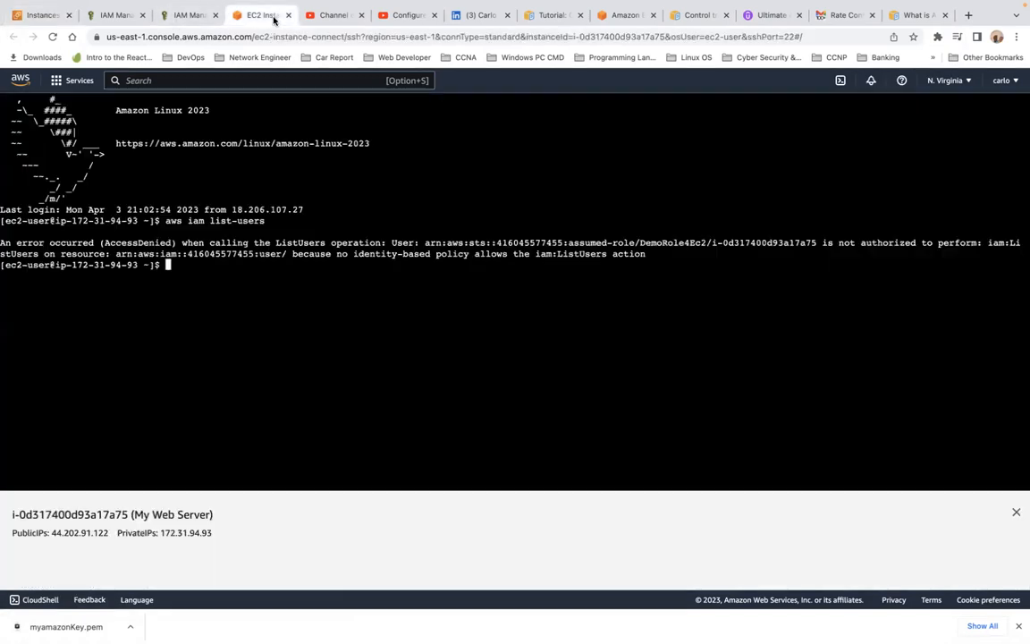
key("Return")
key("Return")
key("Return")
key("Return")
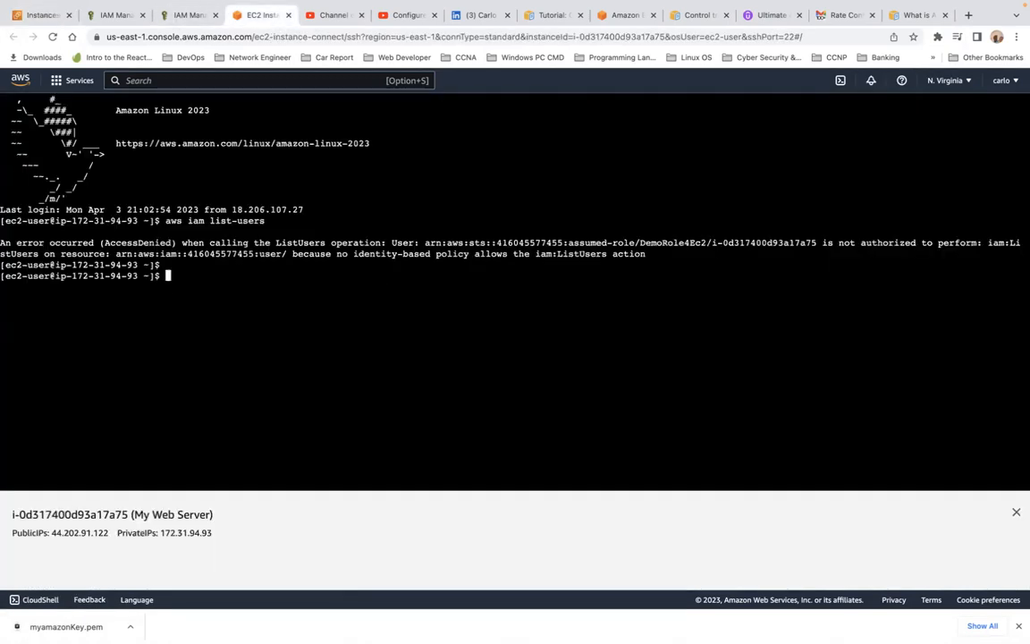
key("Up")
key("Return")
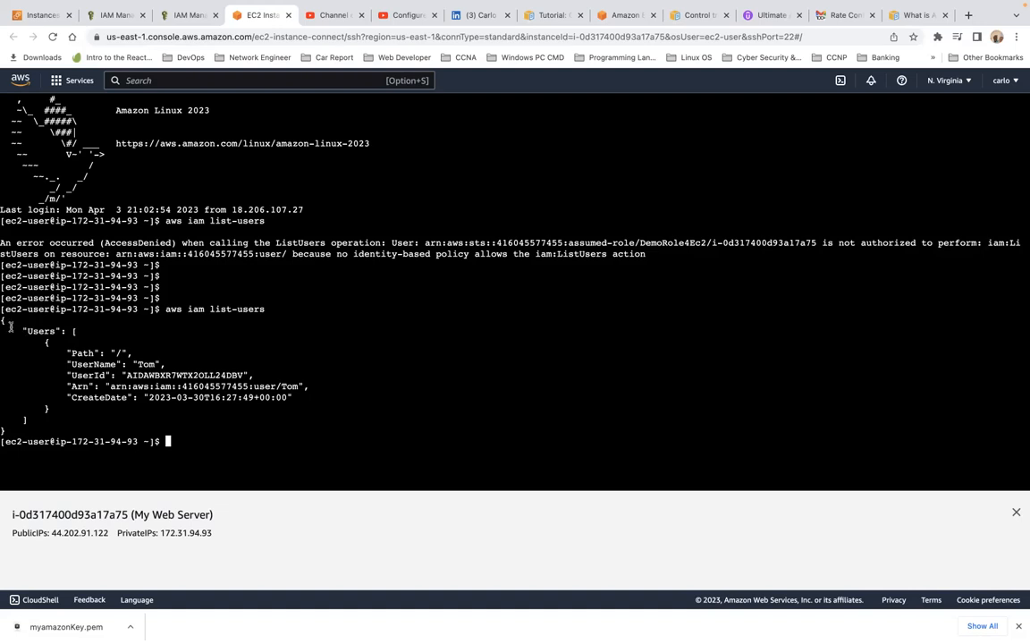
left_click_drag(3, 320, 188, 429)
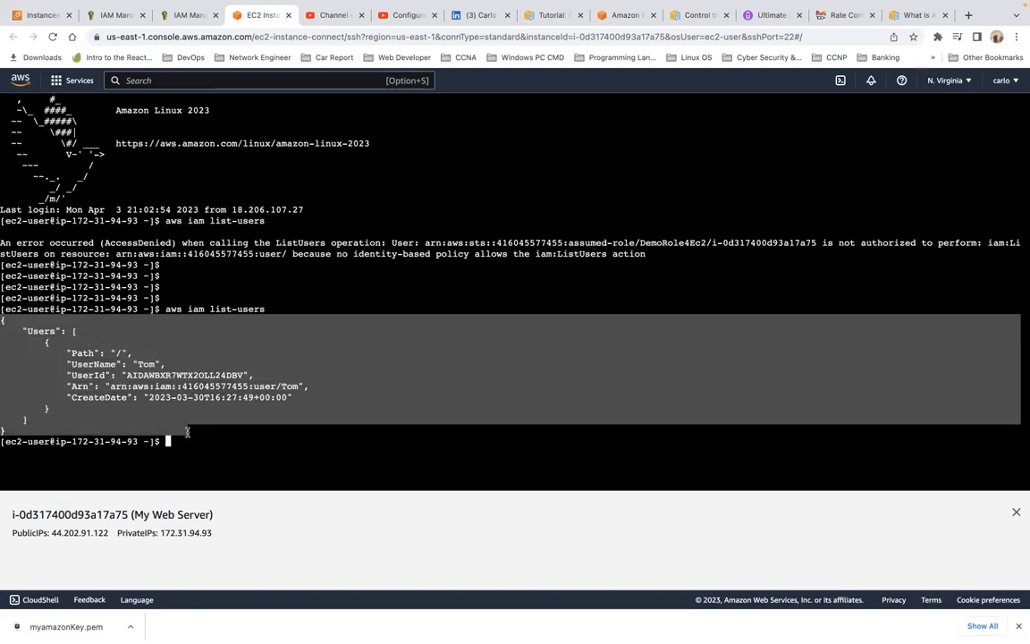